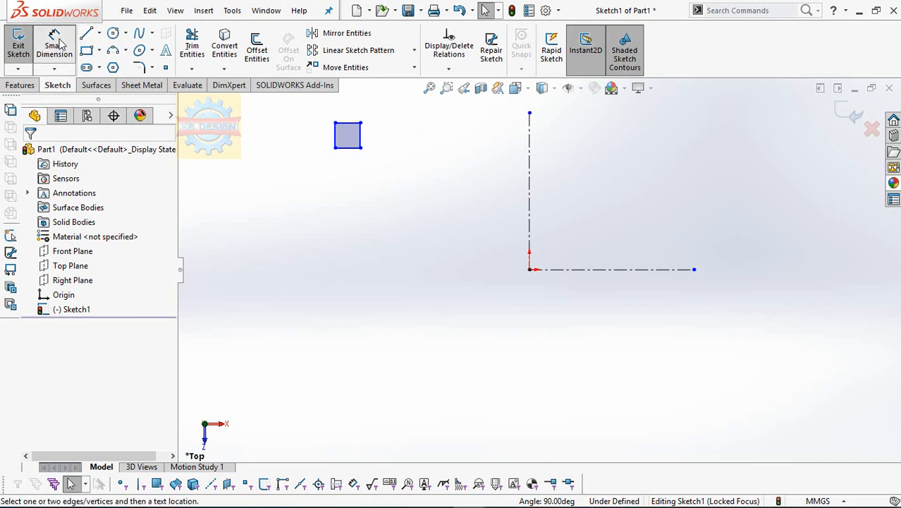
- Dimension the square's top edge to 60 mm
click(55, 44)
click(377, 109)
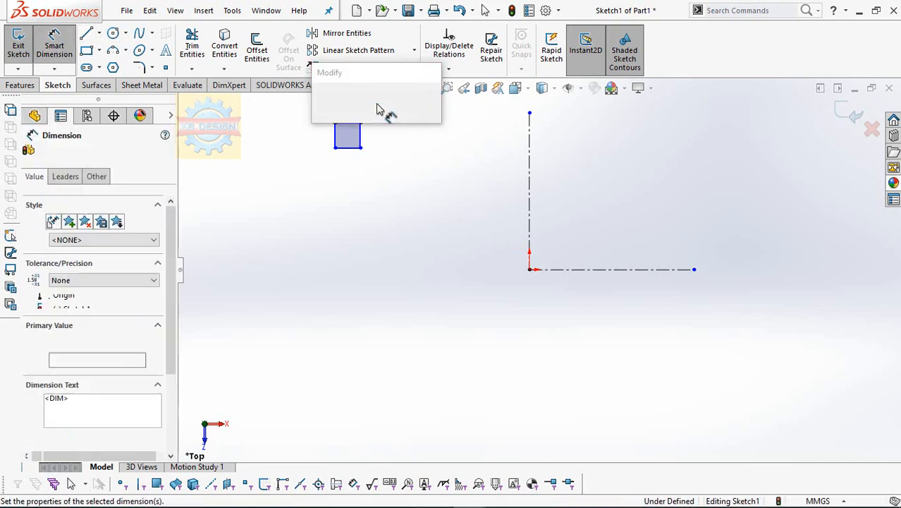
text(60)
key(Return)
scroll(392, 145, down, 1)
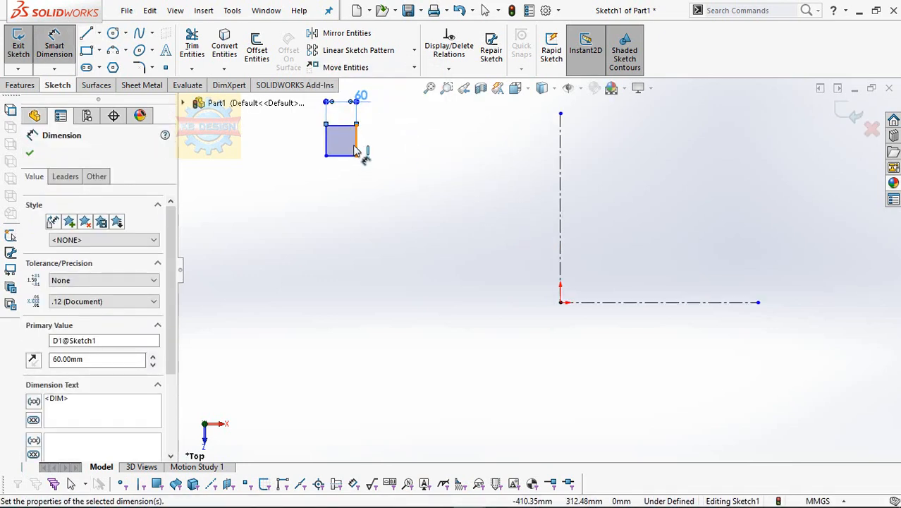
- Dimension the horizontal distance from the origin to the square's nearest vertical edge as 400 mm
click(560, 306)
click(356, 156)
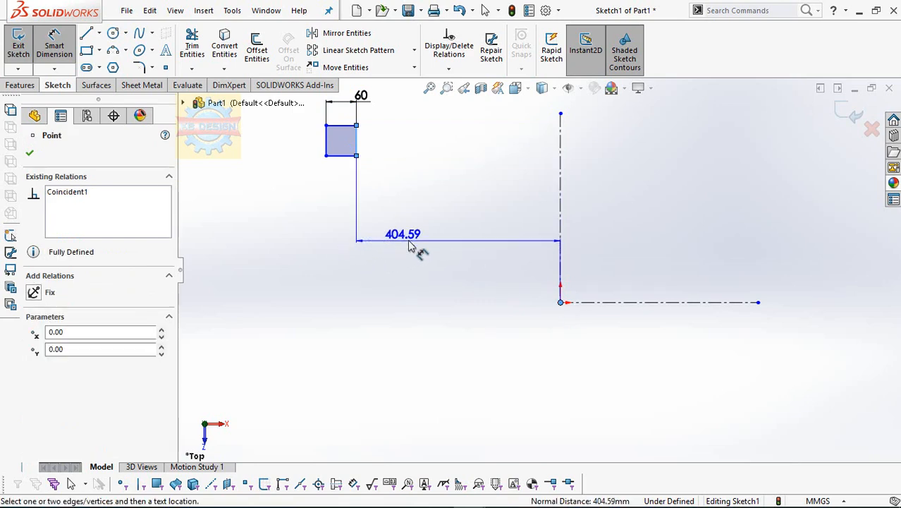
click(409, 246)
text(400)
key(Return)
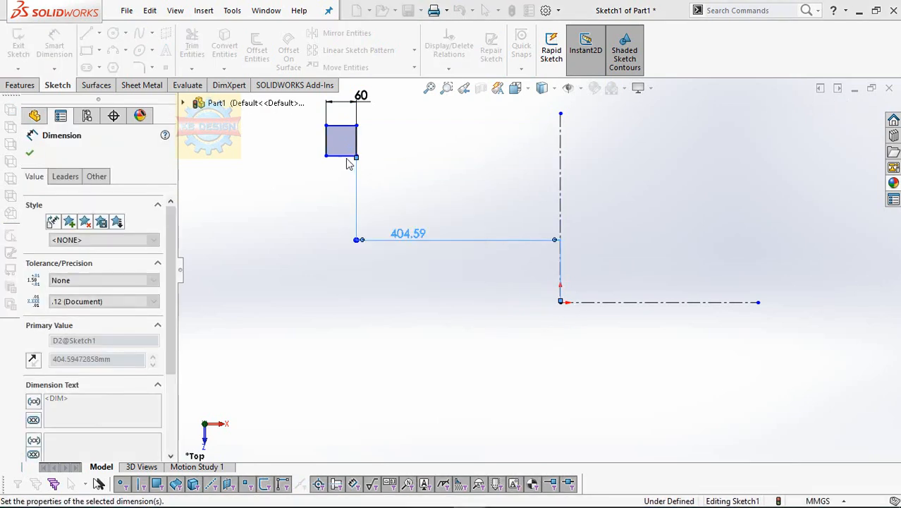
- Dimension the vertical distance from the square's lower edge to the origin as 200 mm
drag(346, 162, 562, 310)
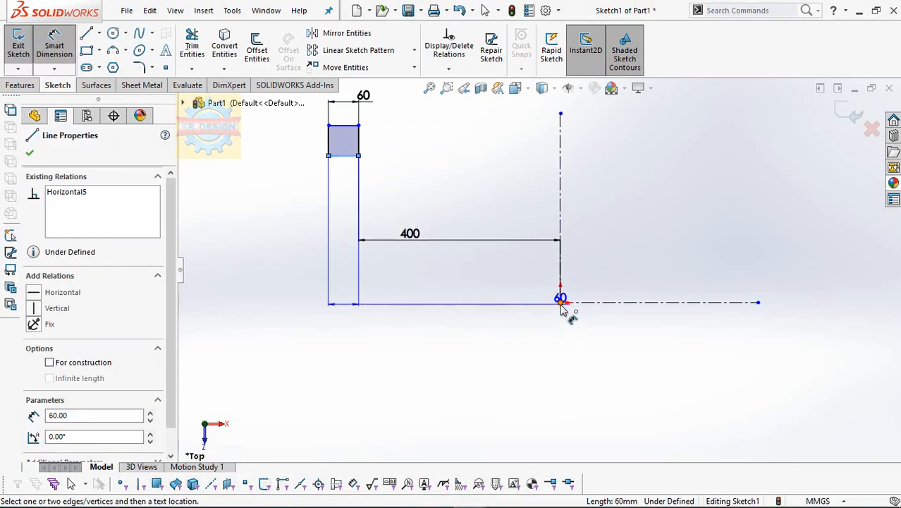
click(489, 226)
text(200)
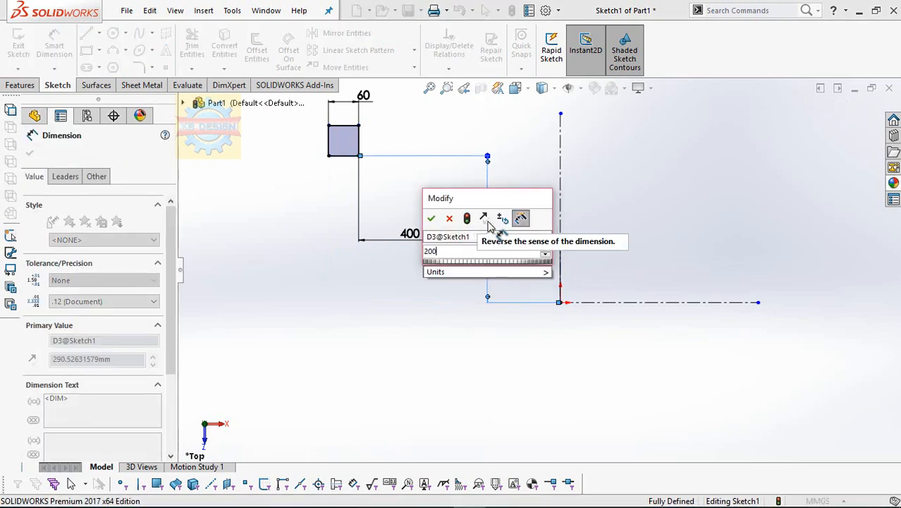
key(Return)
- Round all four corners of the 60 mm square with 5 mm sketch fillets, accepting the removal of its equal relations
scroll(384, 212, down, 5)
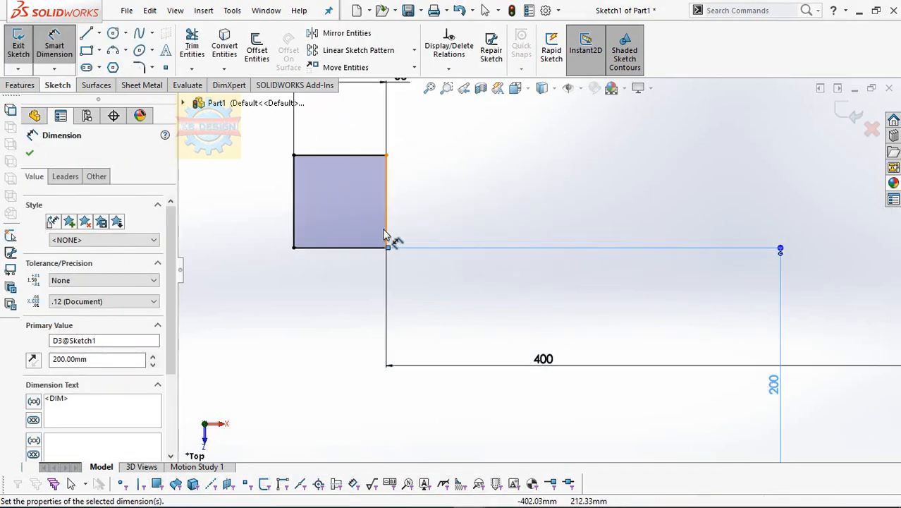
click(142, 67)
text(5.00mm)
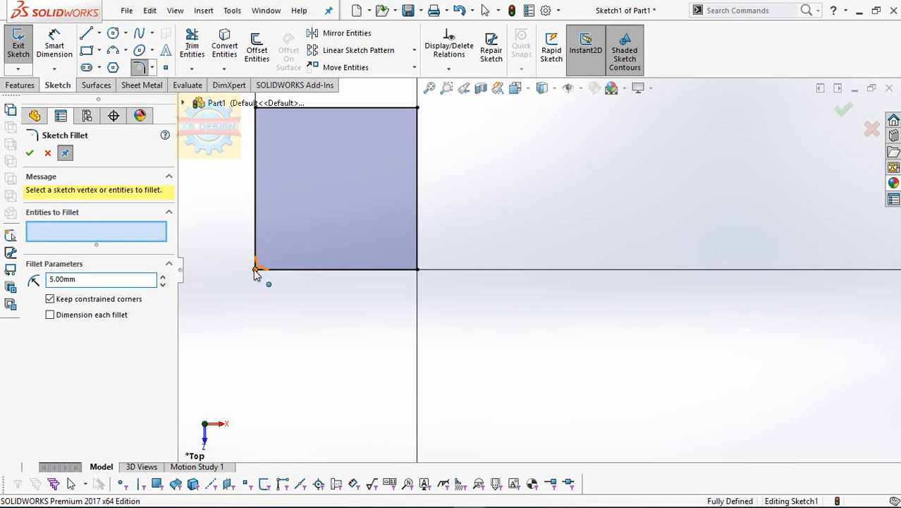
click(255, 271)
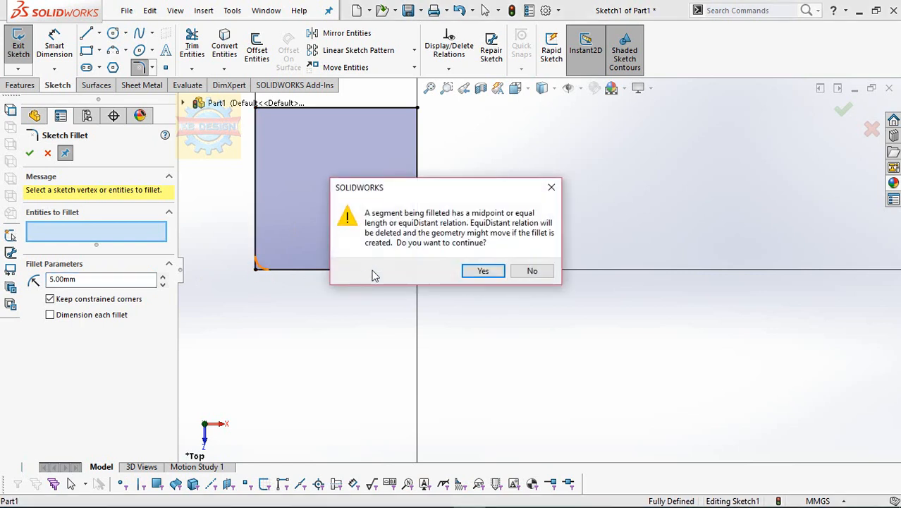
key(Return)
click(416, 270)
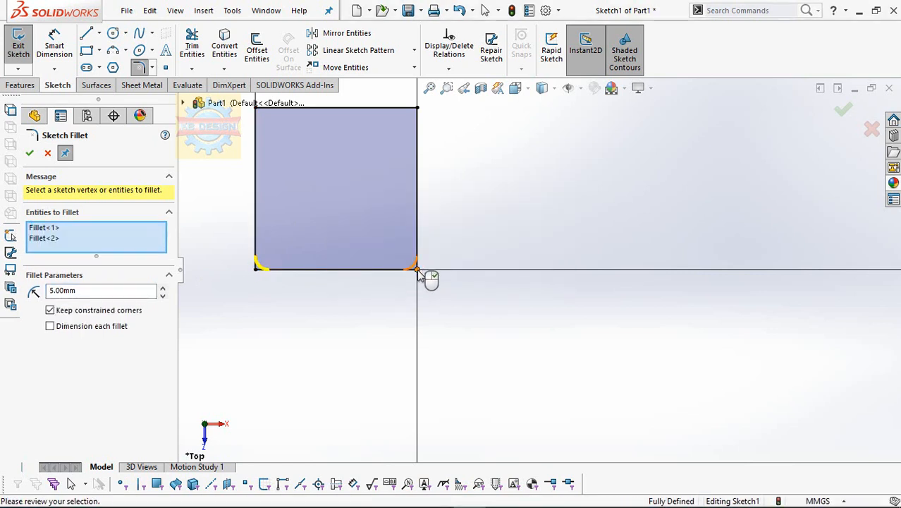
click(416, 109)
key(Return)
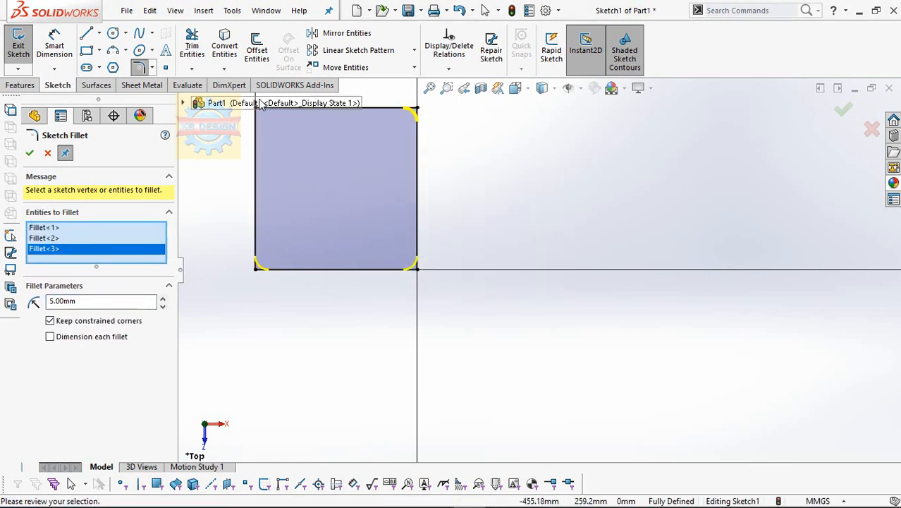
click(259, 115)
key(Return)
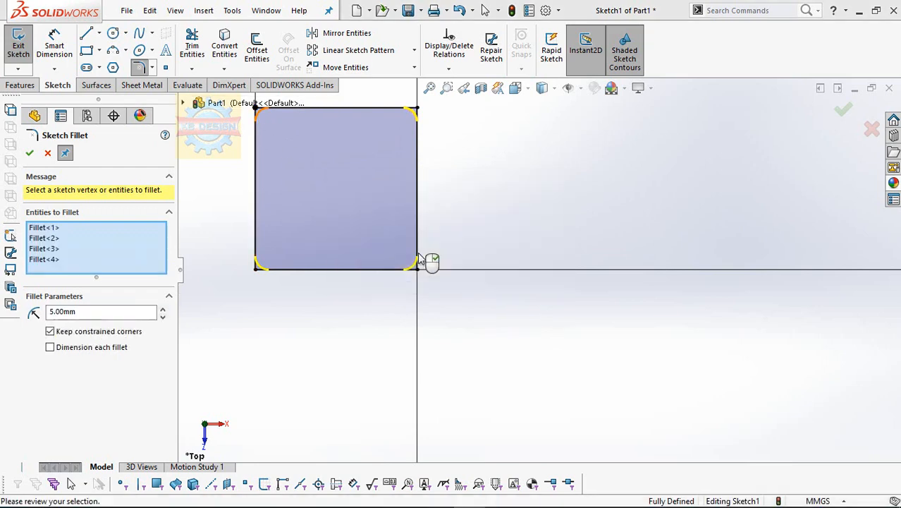
scroll(519, 240, up, 5)
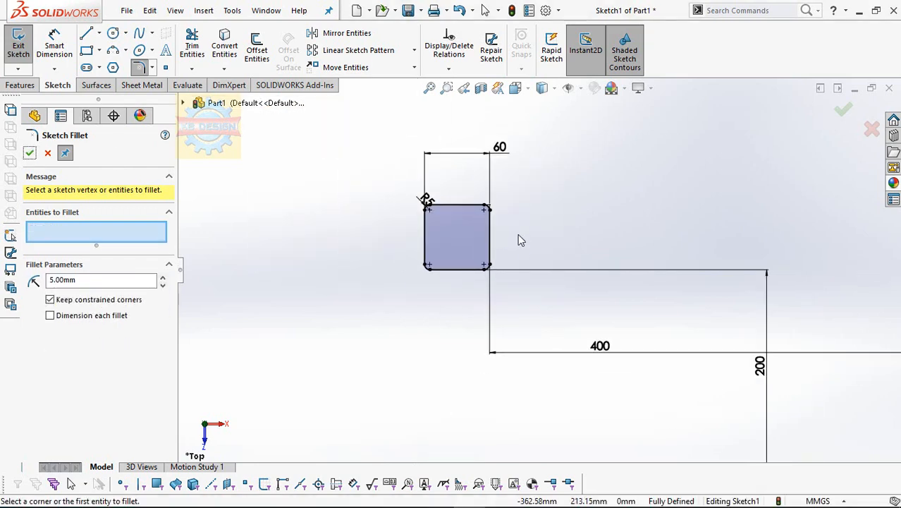
click(29, 153)
- Offset the rounded square's closed outline outward by 2.5 mm
click(257, 50)
text(2.5)
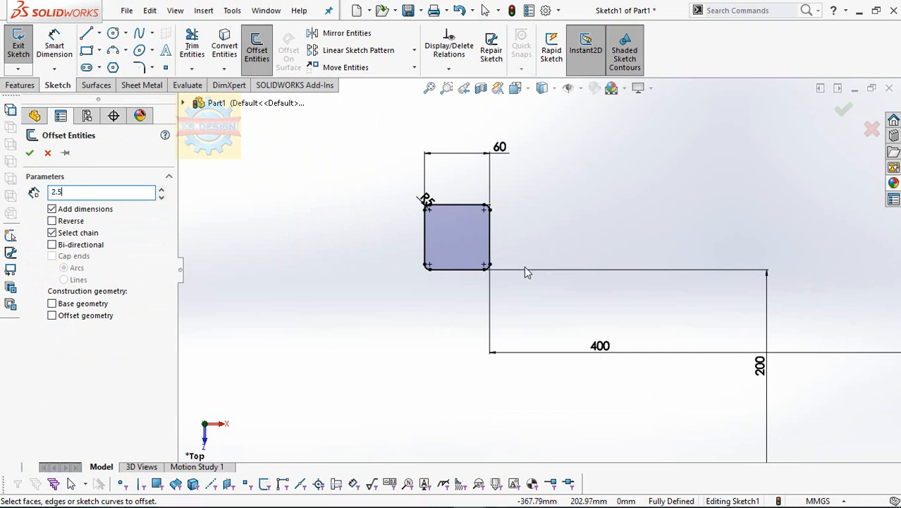
click(467, 238)
click(370, 194)
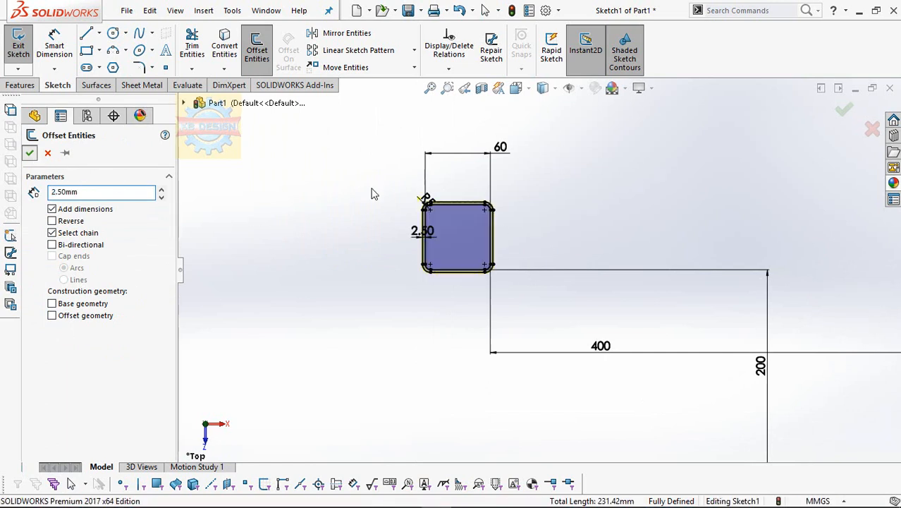
- Mirror the double-outlined square profile about the vertical centerline
scroll(743, 352, up, 3)
click(339, 34)
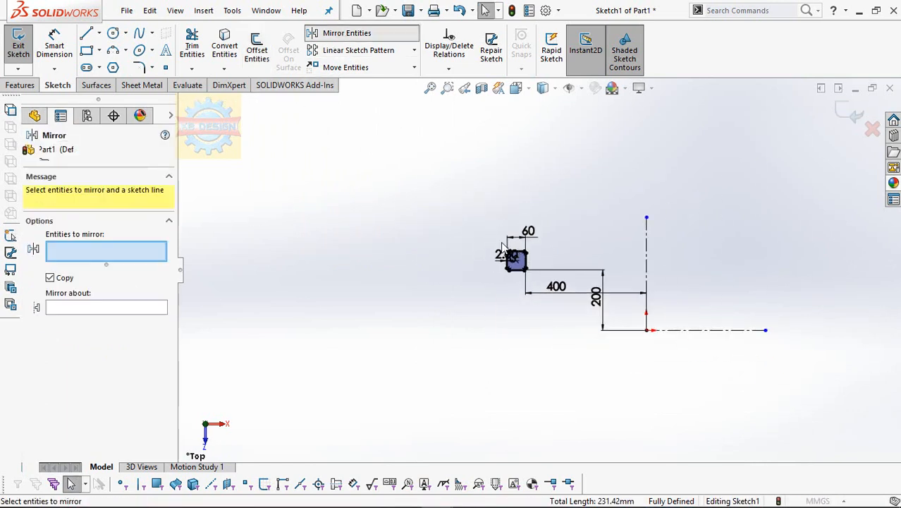
drag(534, 278, 534, 283)
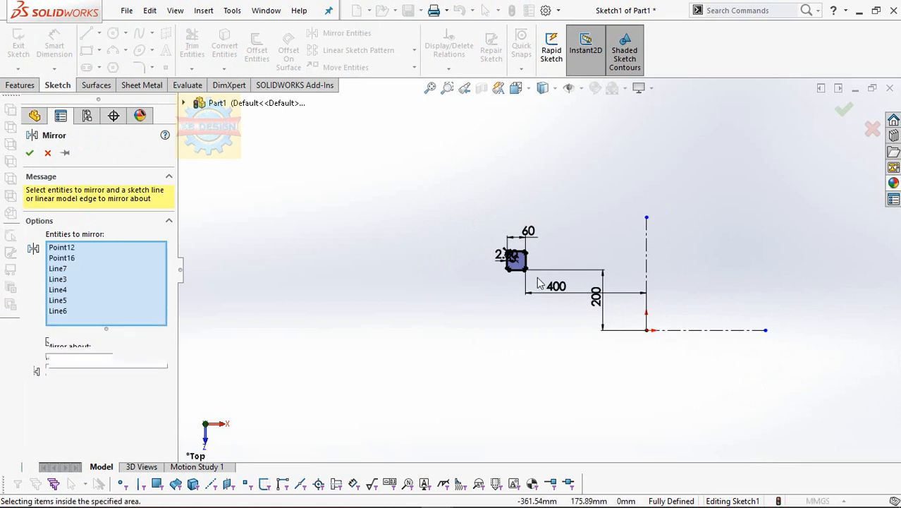
click(647, 289)
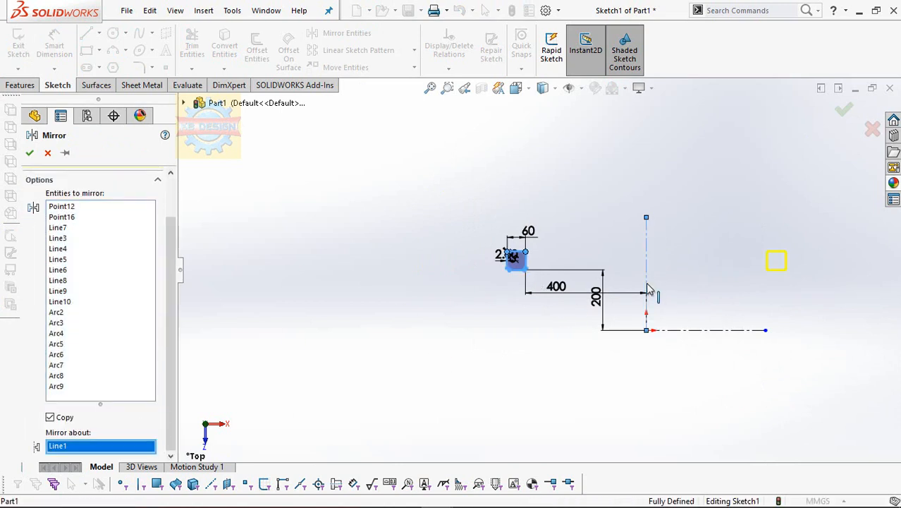
right_click(649, 285)
- Mirror both square tube profiles about the horizontal centerline
drag(471, 232, 889, 288)
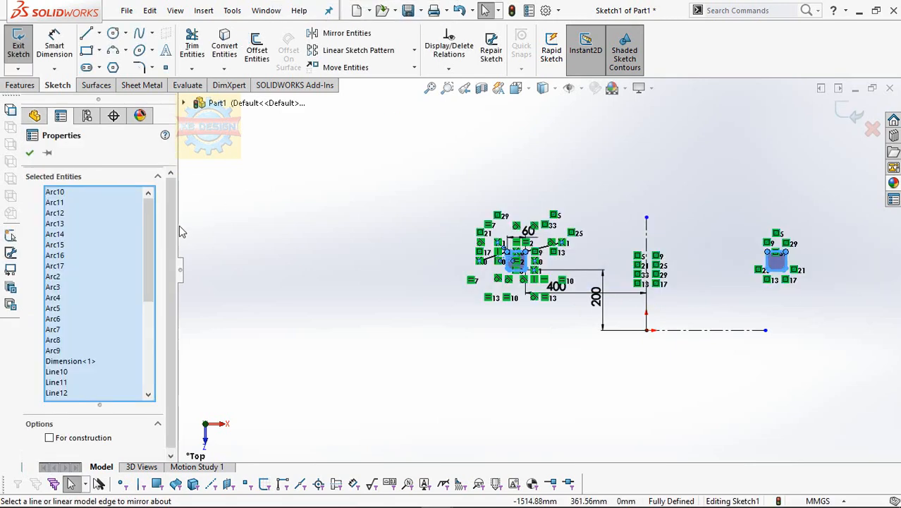
drag(149, 293, 151, 359)
click(347, 35)
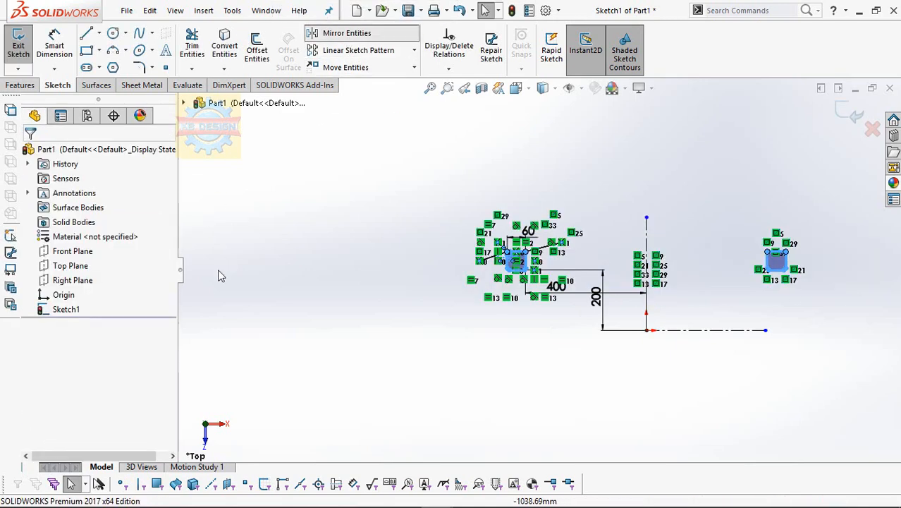
click(698, 330)
click(33, 154)
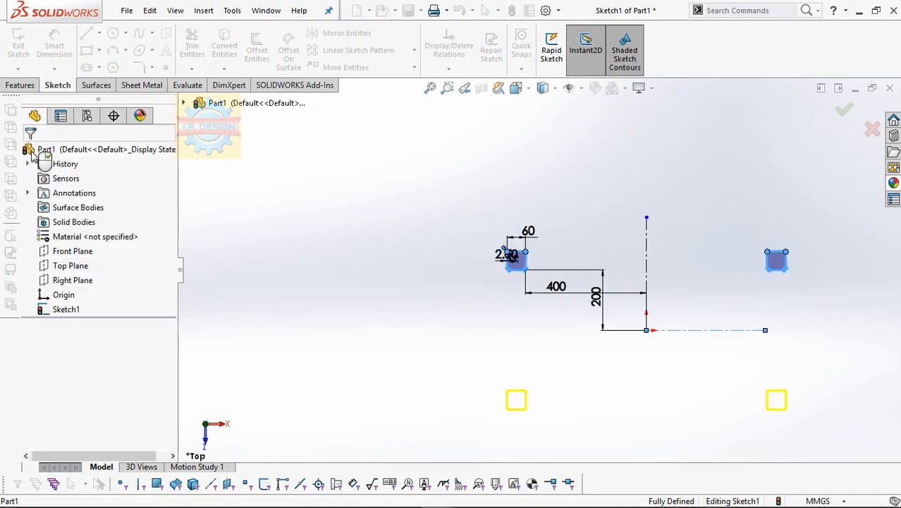
- Extrude the four hollow square profiles 700 mm as blind bosses from the sketch plane
click(20, 85)
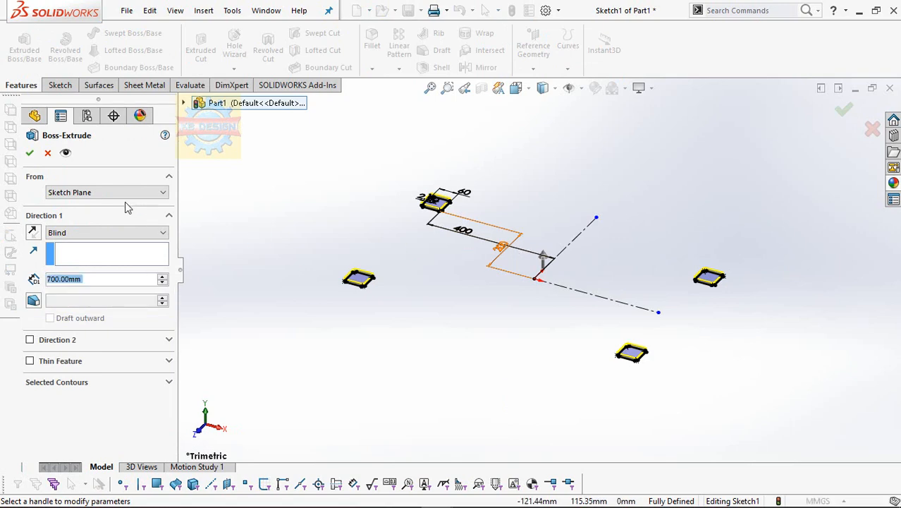
click(29, 153)
scroll(368, 248, down, 1)
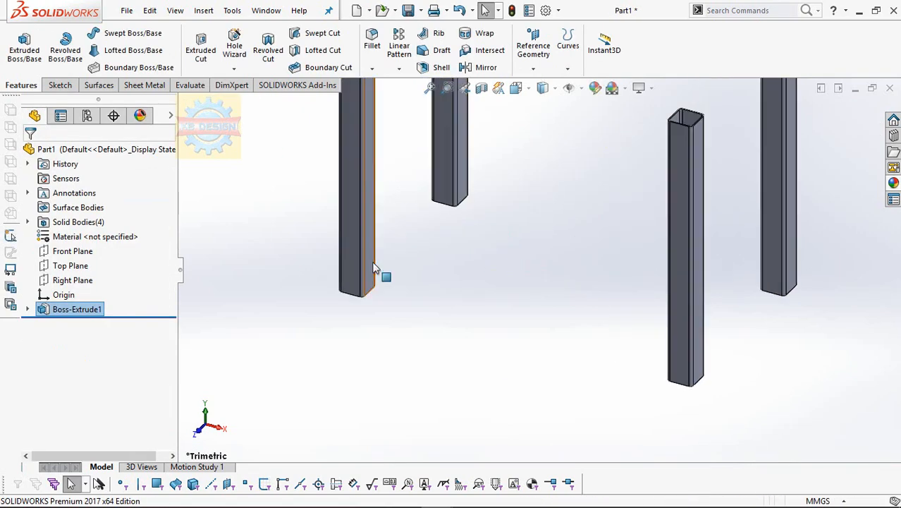
- Sketch a corner rectangle about 48 mm wide on the front-left leg's inner side face, near its lower end
scroll(413, 257, down, 4)
click(413, 257)
click(474, 213)
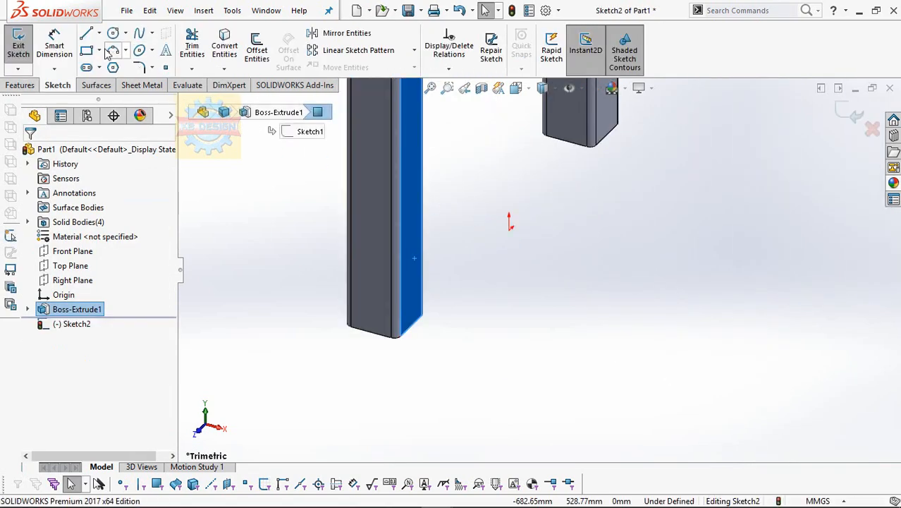
click(88, 51)
click(399, 230)
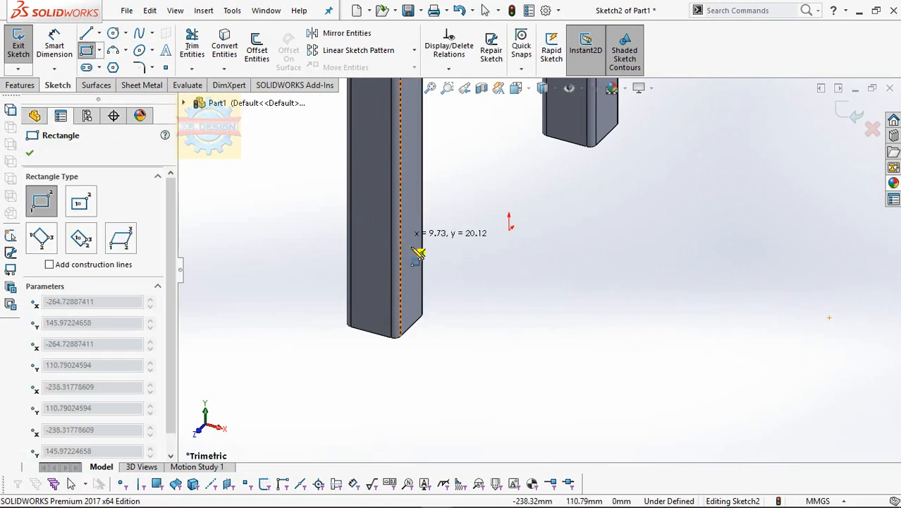
click(418, 251)
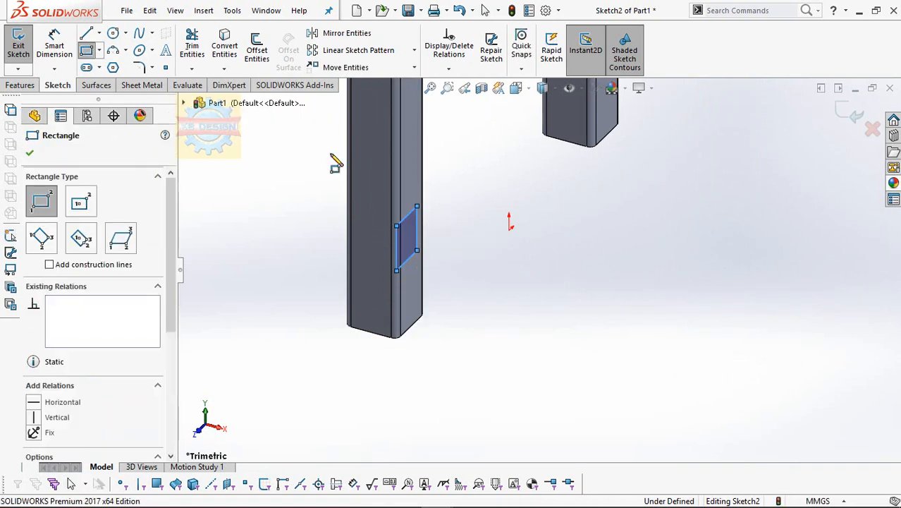
- Add an Equal relation to the four sides of the new rectangle
click(452, 69)
click(455, 104)
right_click(107, 205)
click(34, 438)
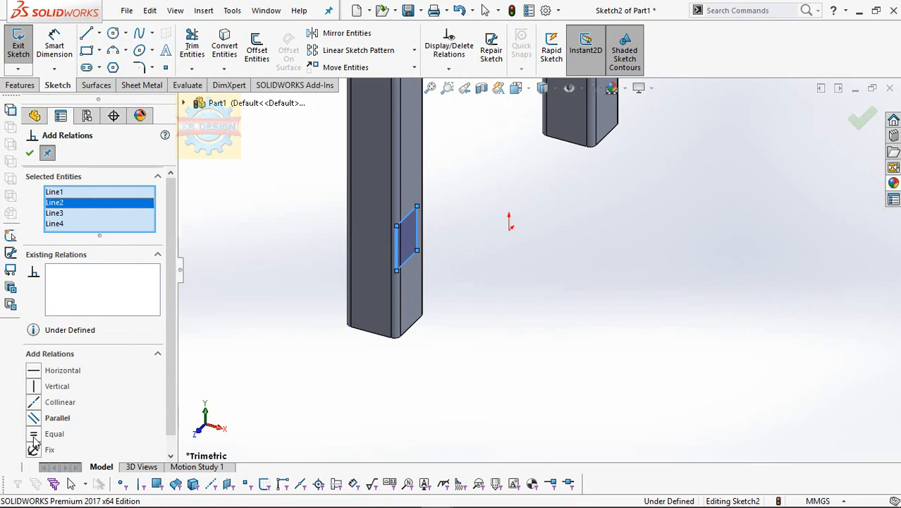
click(29, 152)
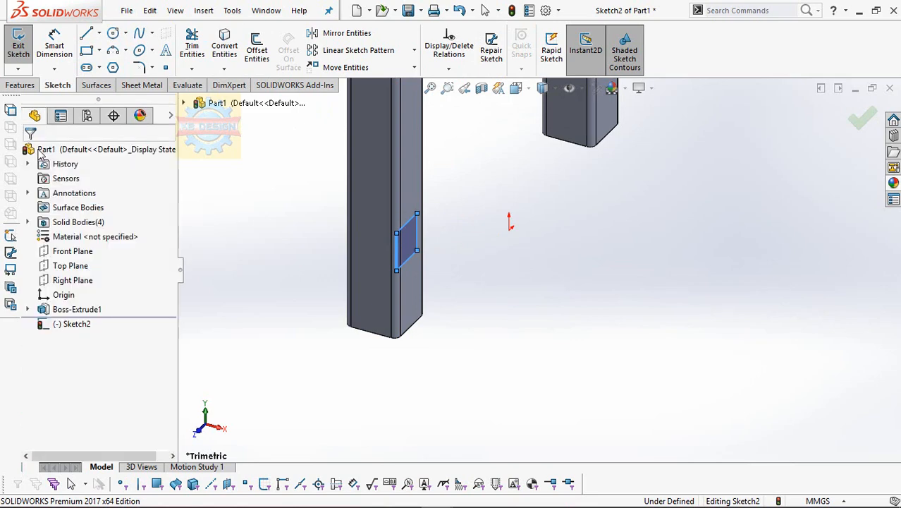
- Dimension the upper edge of the rectangle on the leg to 60 mm
click(54, 46)
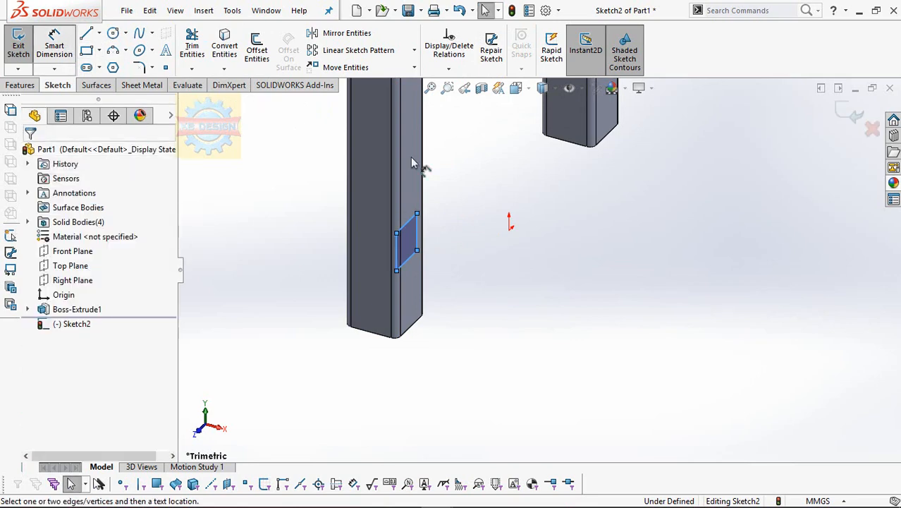
click(408, 221)
click(455, 191)
text(6)
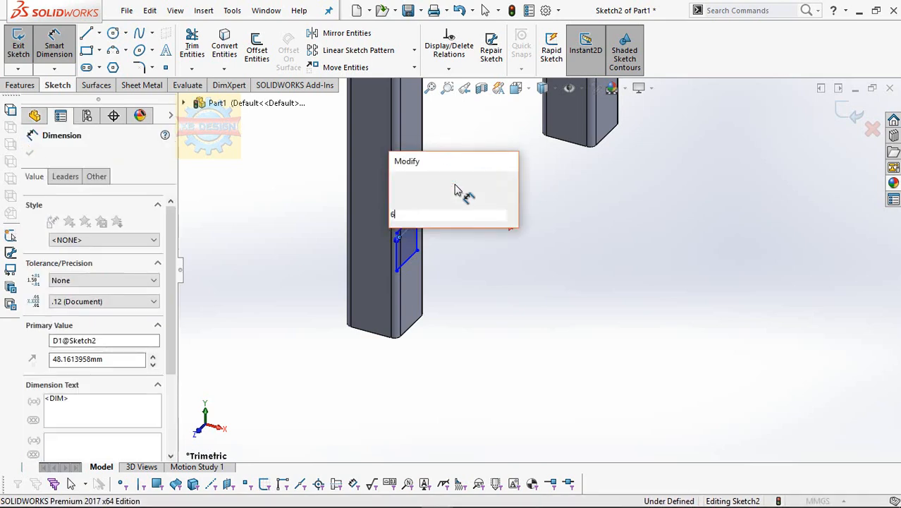
text(0)
key(Return)
- Round all four corners of the square on the leg face with 5 mm sketch fillets
scroll(492, 247, down, 5)
click(140, 67)
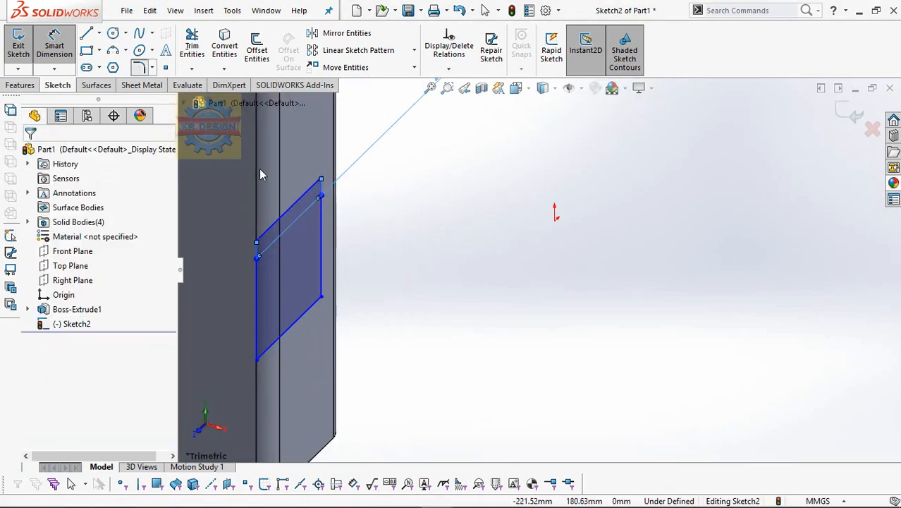
click(269, 230)
click(258, 271)
key(Return)
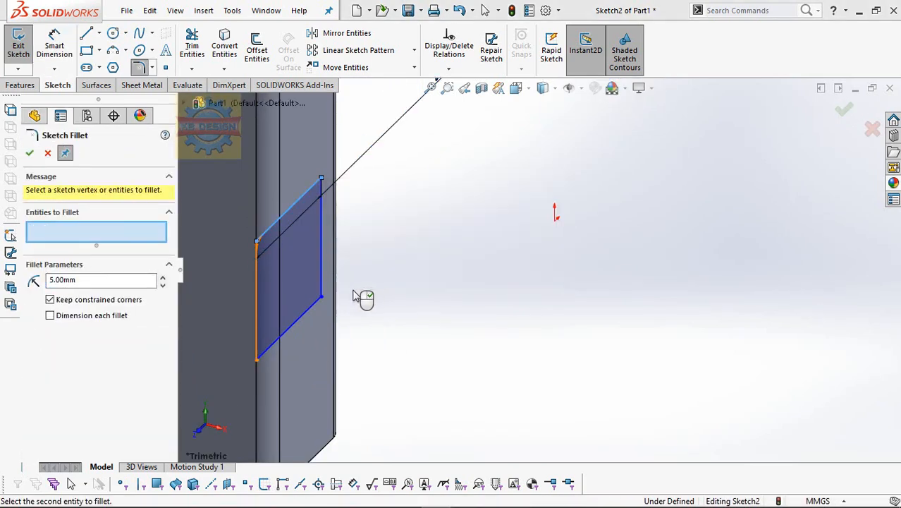
click(269, 348)
click(258, 342)
key(Return)
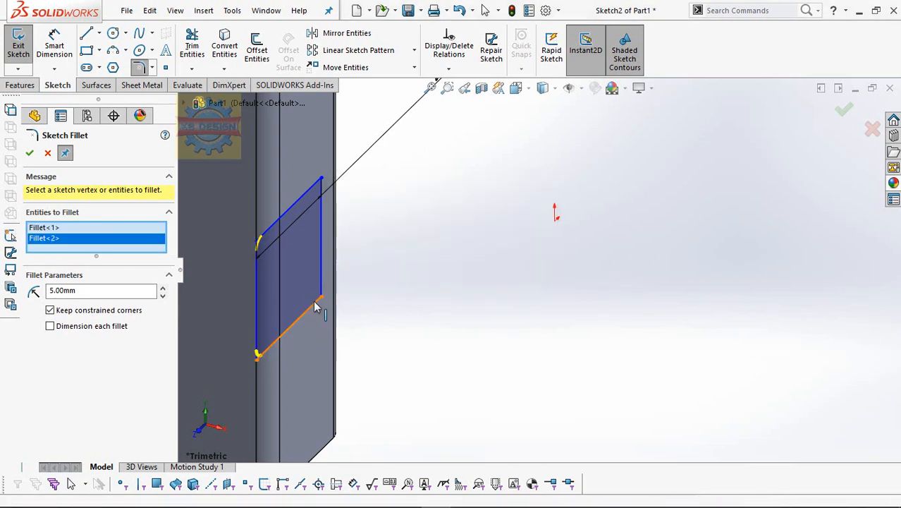
click(315, 303)
click(321, 276)
key(Return)
click(312, 188)
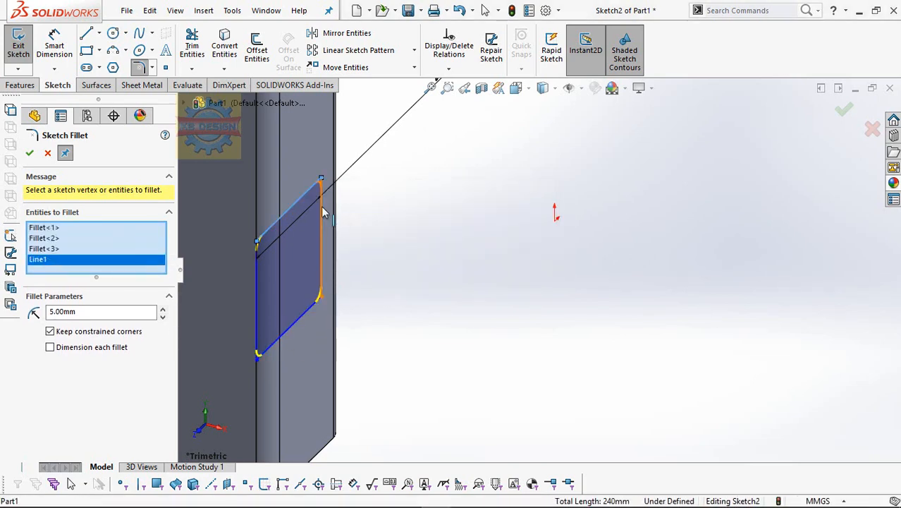
click(323, 207)
key(Return)
click(31, 155)
scroll(421, 263, up, 3)
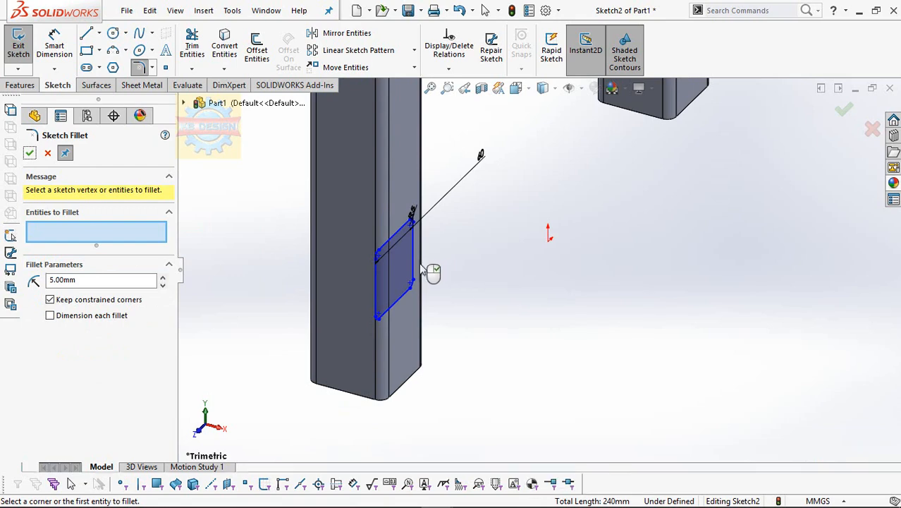
- Add a Vertical relation between the midpoints of the square's lower side and the leg's bottom edge
mouse_move(423, 265)
middle_down()
mouse_move(414, 261)
mouse_move(422, 267)
middle_up()
click(438, 73)
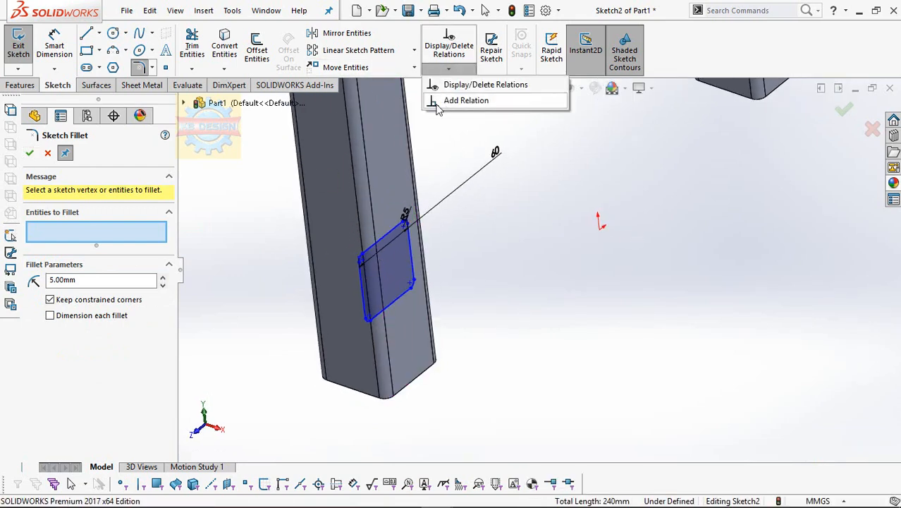
click(438, 103)
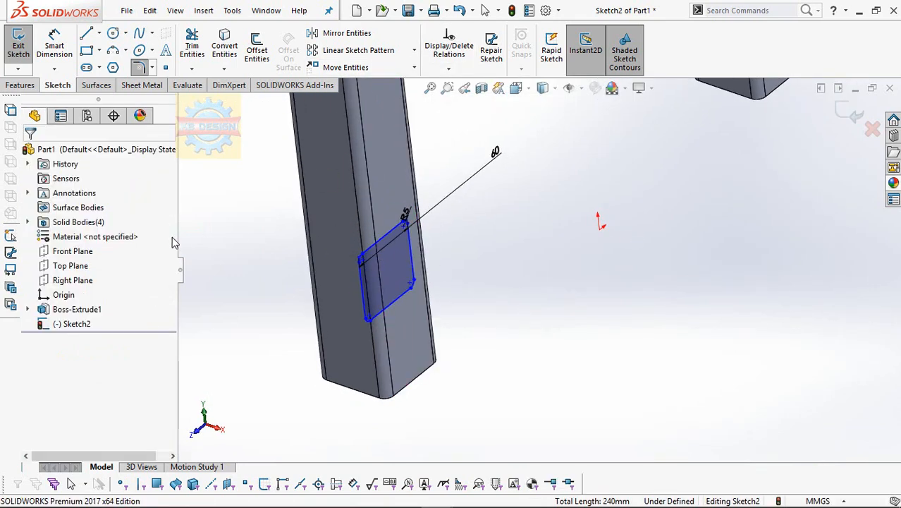
click(390, 307)
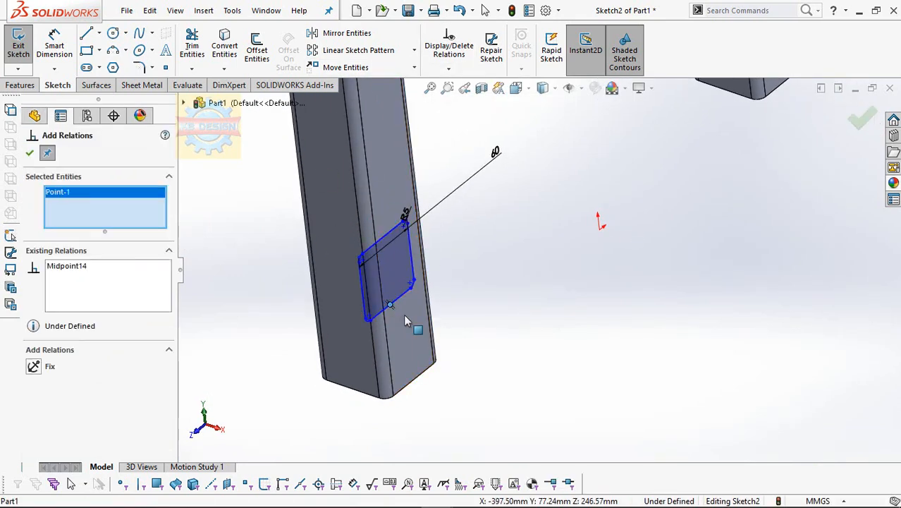
click(414, 381)
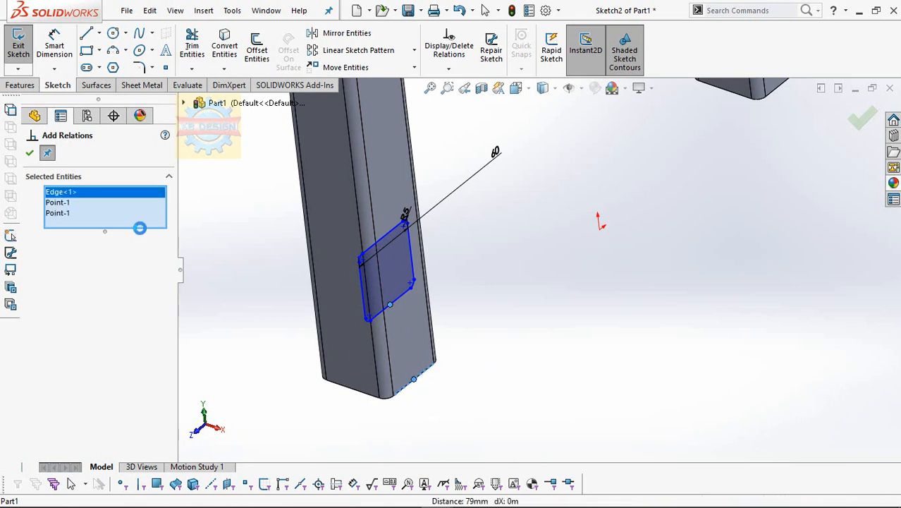
right_click(102, 193)
click(107, 215)
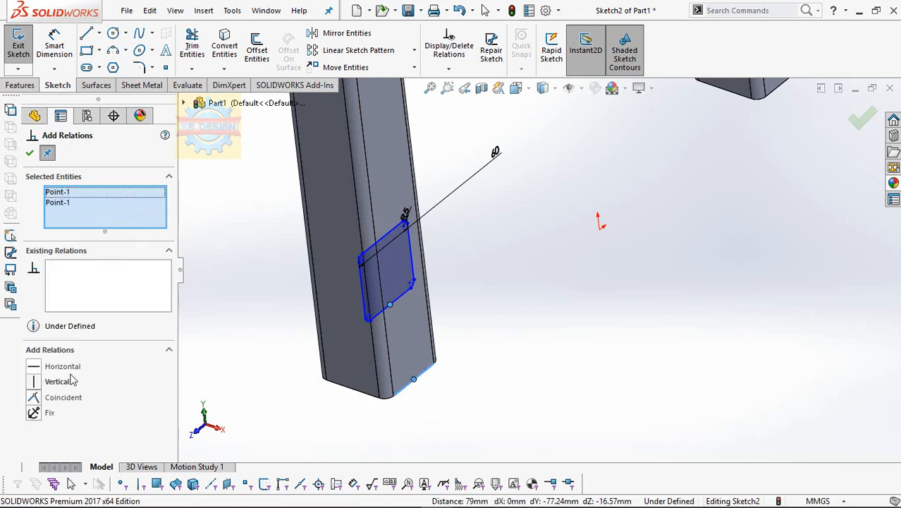
- Dimension the gap between the square's lower side and the leg's bottom edge to 20 mm
click(60, 48)
click(408, 290)
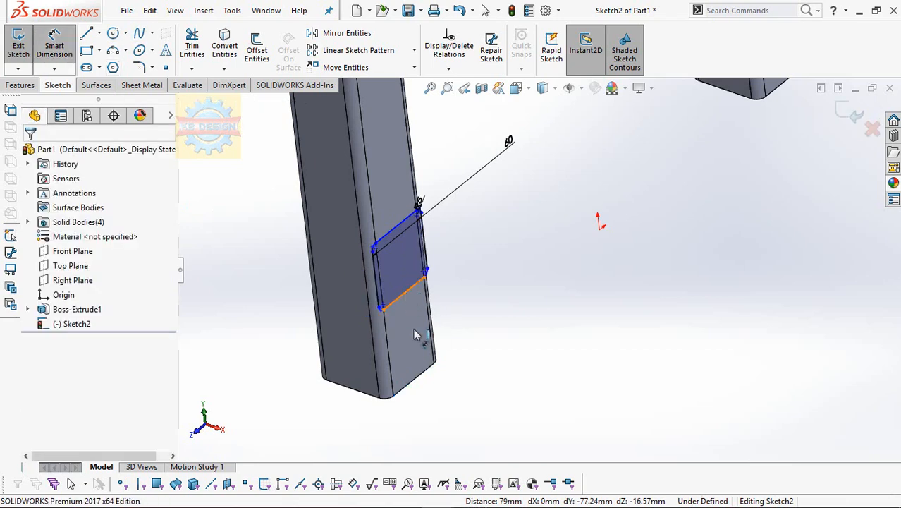
click(421, 374)
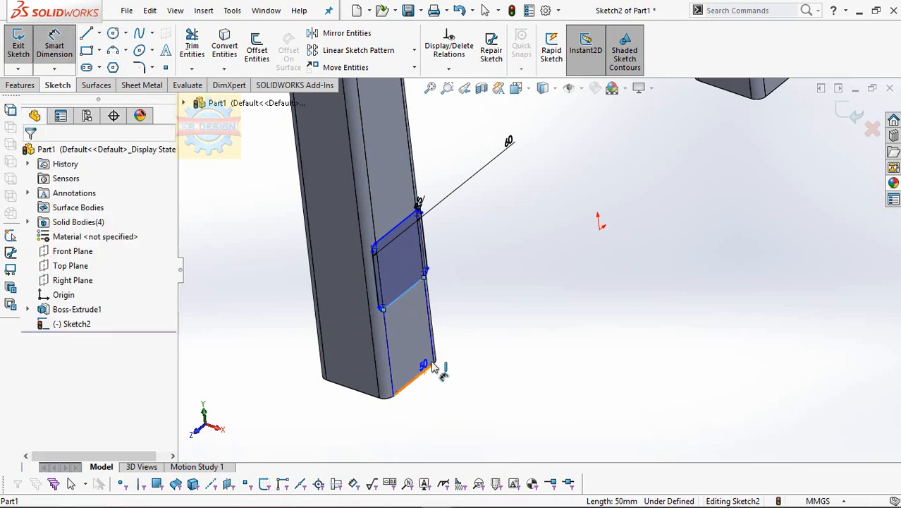
click(465, 311)
text(20)
key(Return)
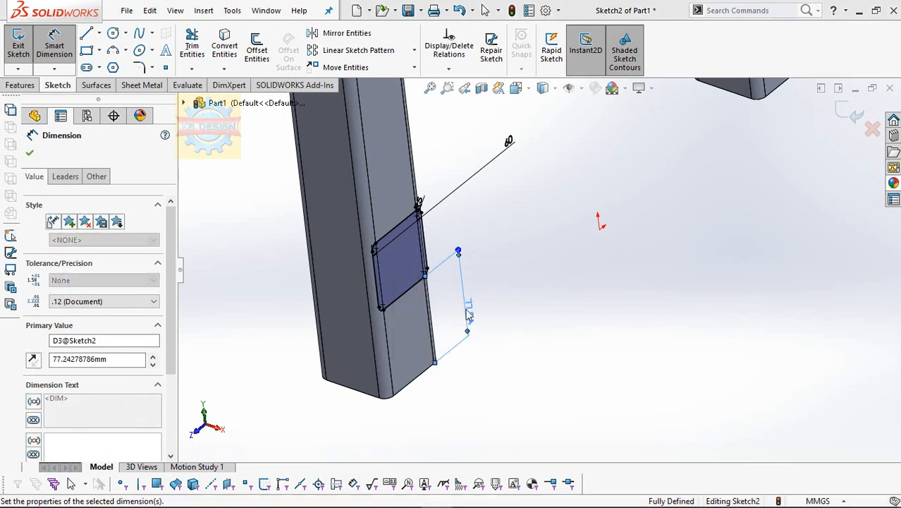
scroll(507, 282, up, 3)
scroll(511, 271, down, 3)
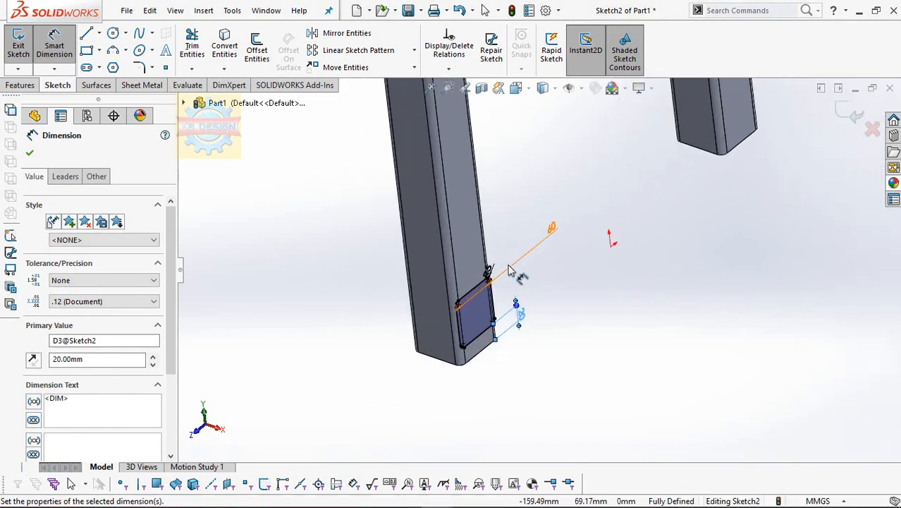
click(414, 67)
click(346, 99)
click(493, 337)
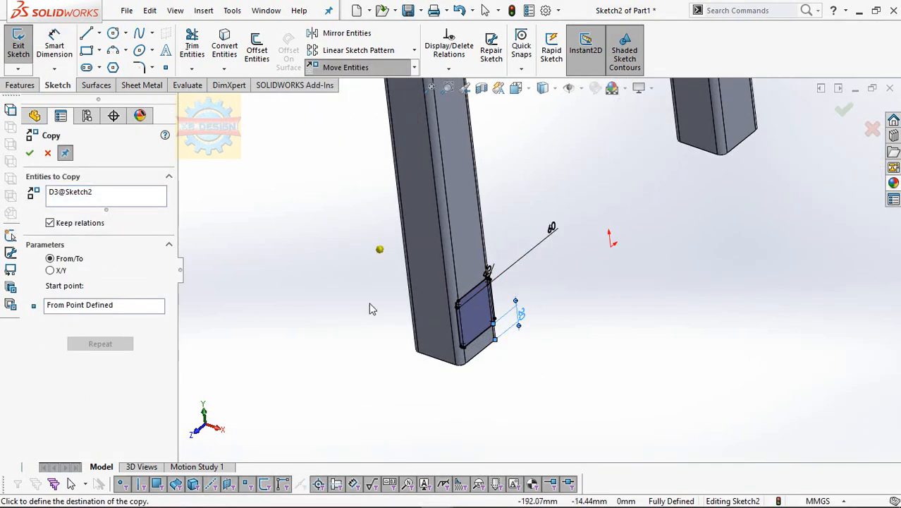
click(48, 154)
- Copy the rounded square with its relations kept to the upper part of the same leg face
click(414, 67)
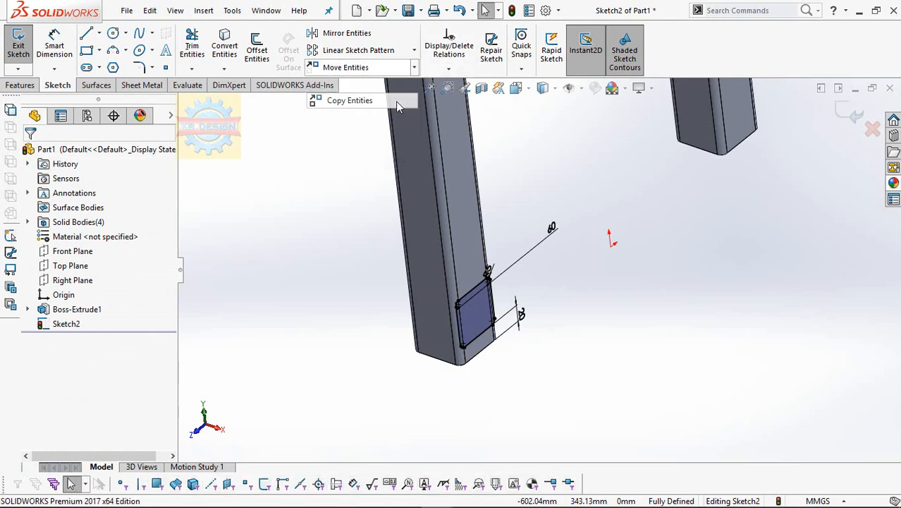
drag(375, 249, 536, 360)
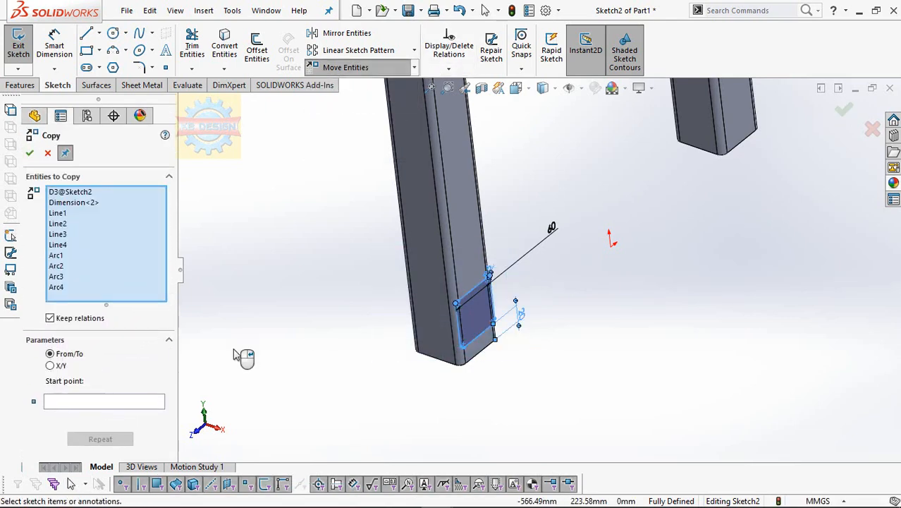
click(129, 401)
click(476, 296)
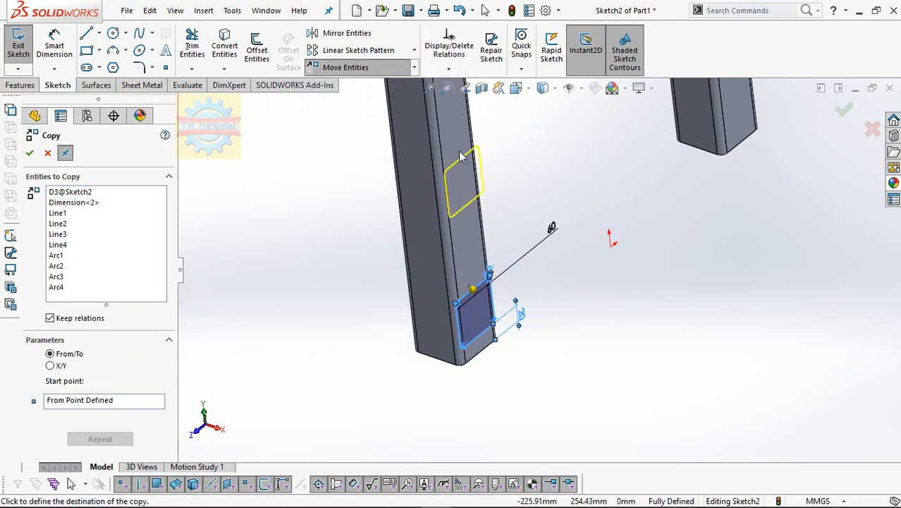
scroll(508, 254, up, 3)
scroll(514, 180, down, 5)
scroll(522, 176, down, 2)
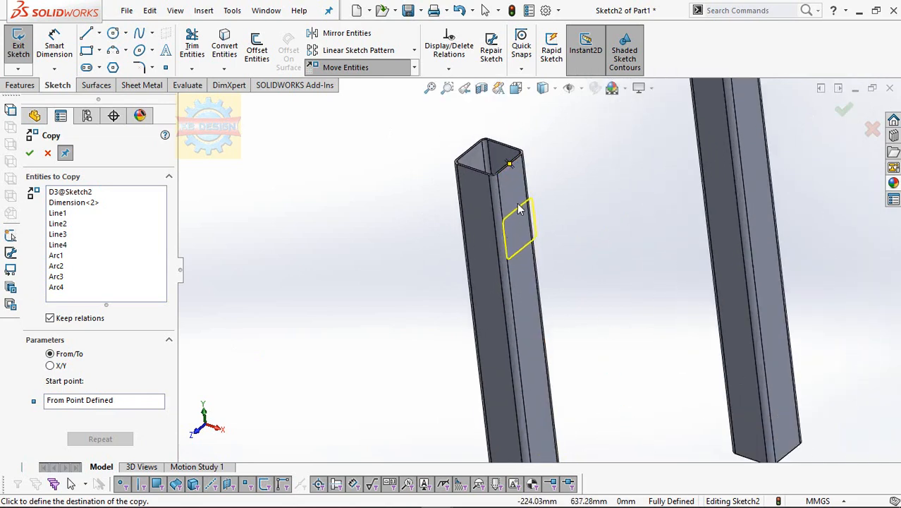
scroll(518, 206, down, 2)
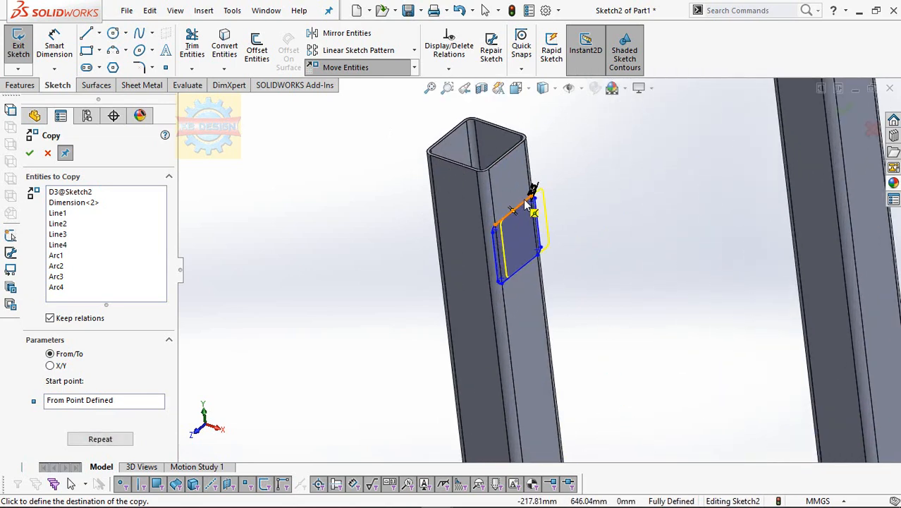
- Dimension the distance from the leg's top edge to the copied square's upper side to 140 mm
click(57, 44)
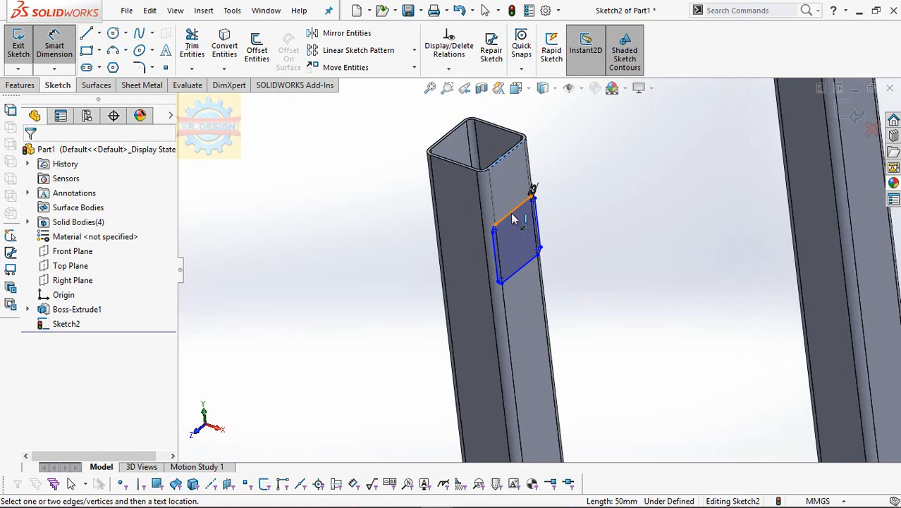
click(405, 260)
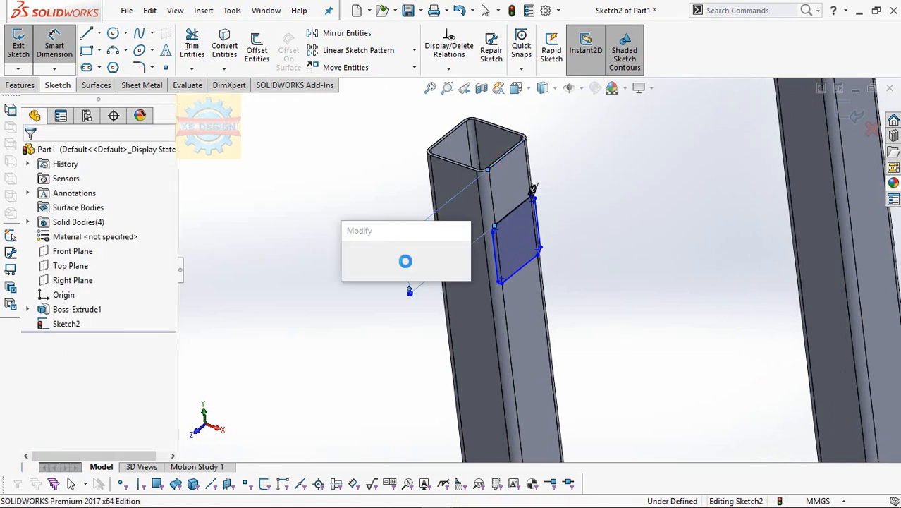
text(140)
key(Return)
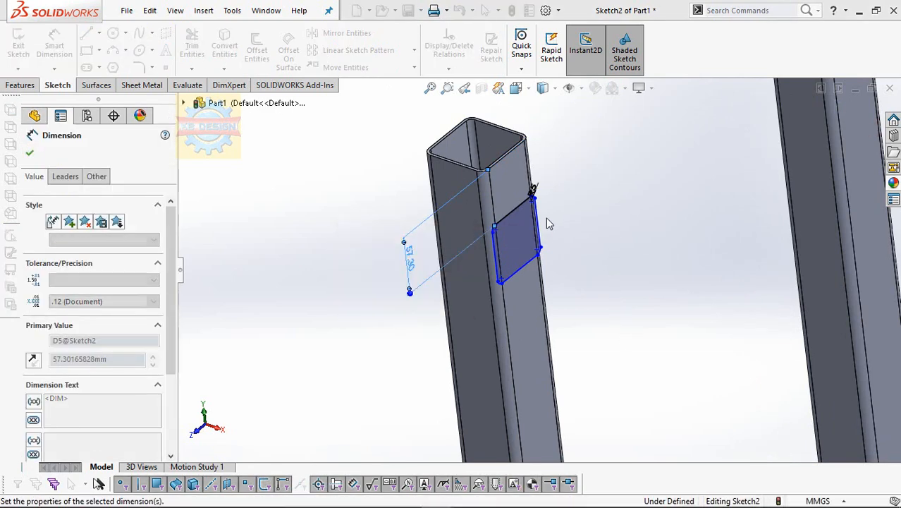
scroll(549, 224, down, 2)
click(449, 68)
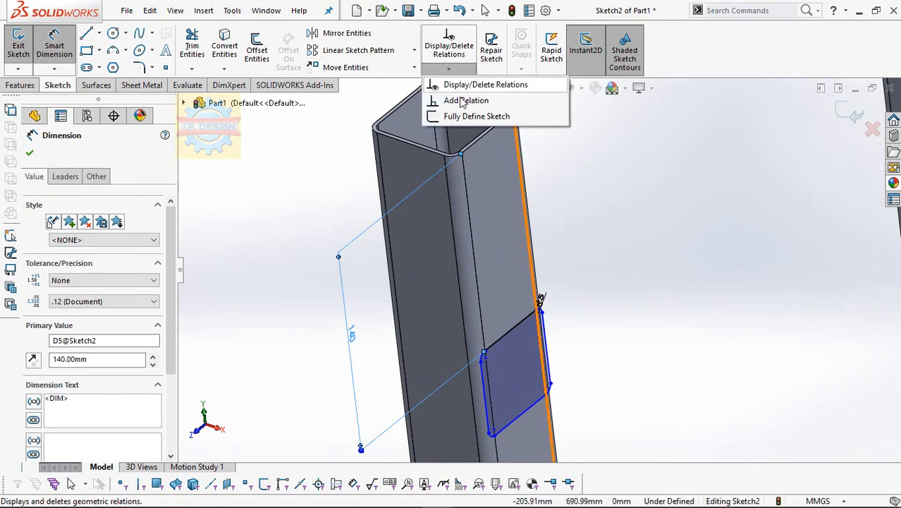
click(439, 101)
click(510, 336)
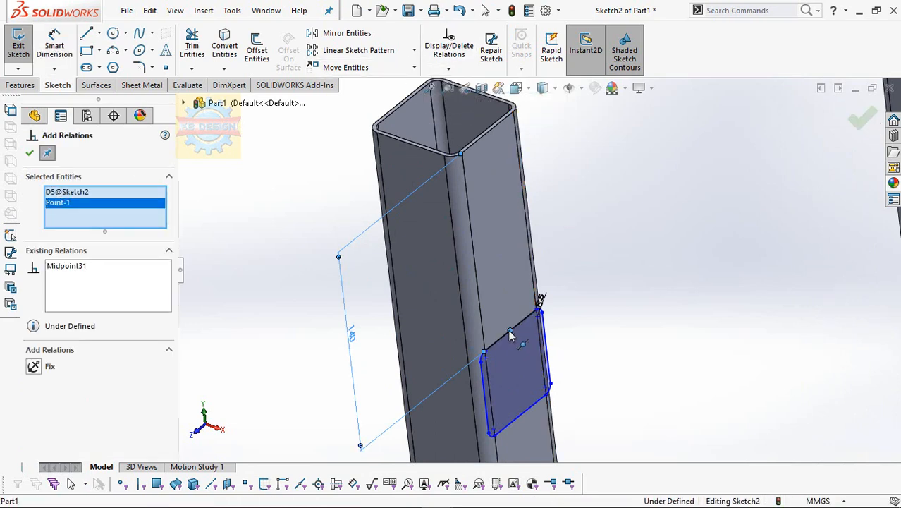
key(Escape)
- Split the copied square with a vertical line through its upper and lower side midpoints and trim away the rear half
key(l)
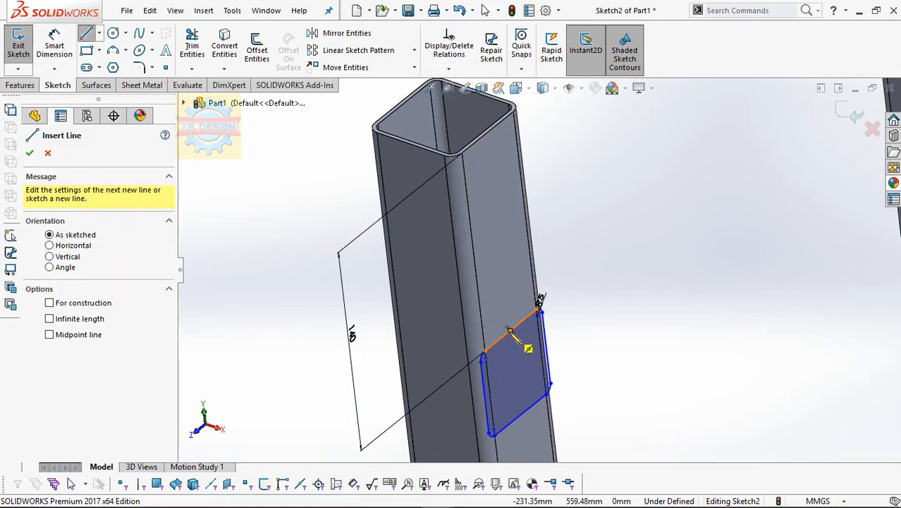
click(511, 330)
click(520, 416)
key(Escape)
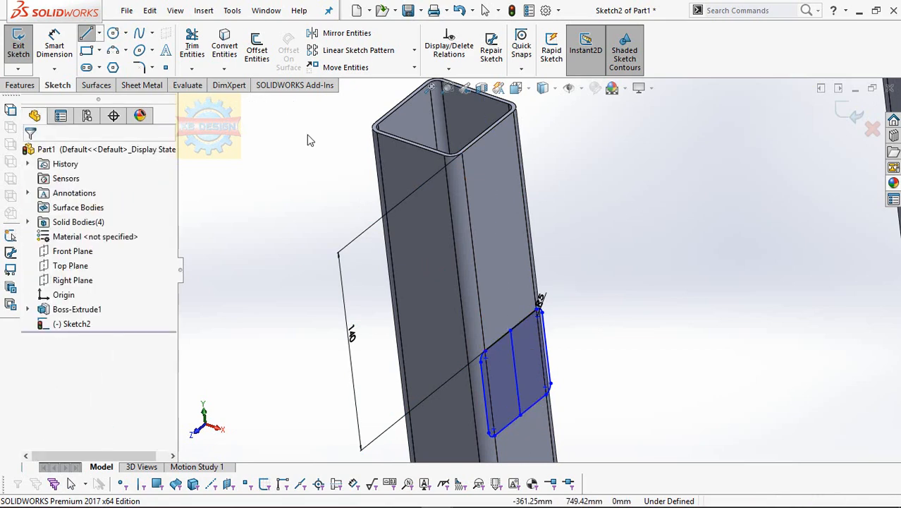
click(192, 45)
drag(517, 283, 544, 309)
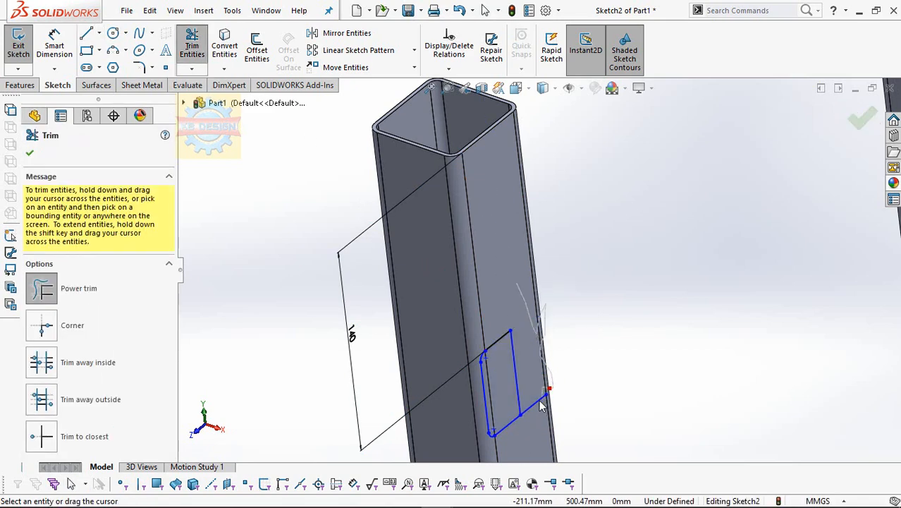
drag(540, 402, 538, 410)
- Round the two sharp corners of the trimmed upper profile with 5 mm sketch fillets
click(139, 68)
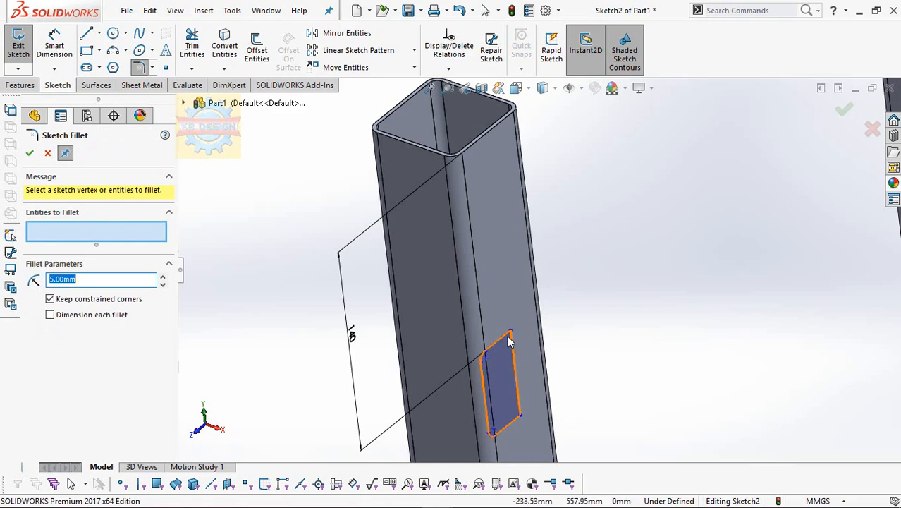
click(509, 334)
click(519, 416)
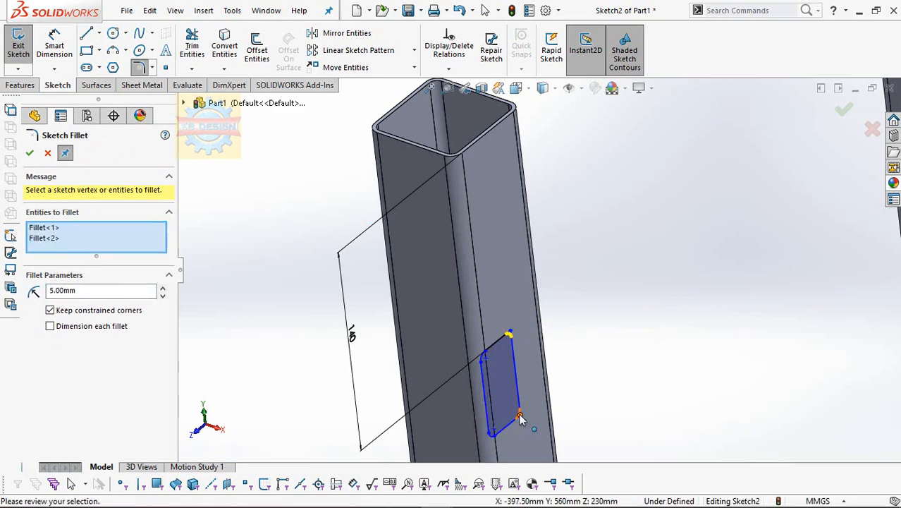
click(30, 154)
scroll(538, 268, up, 2)
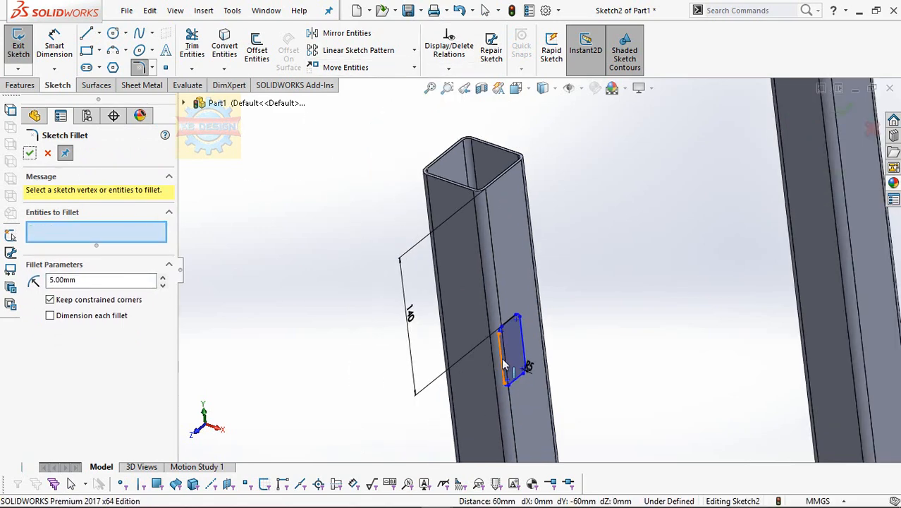
click(503, 364)
scroll(548, 240, up, 4)
scroll(553, 432, down, 5)
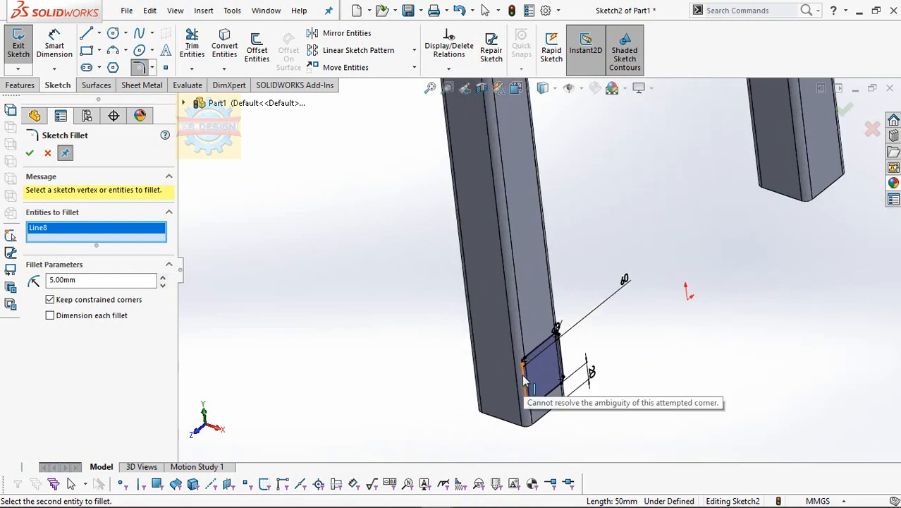
click(526, 381)
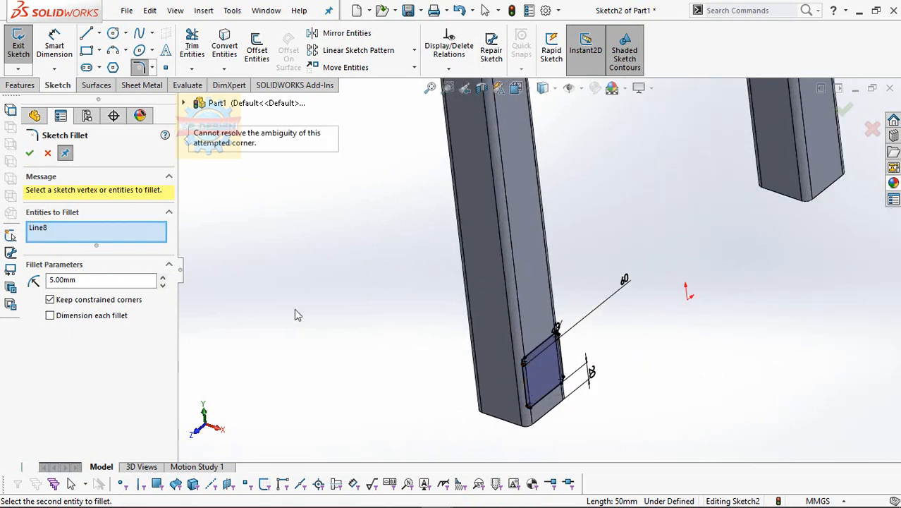
scroll(584, 378, down, 3)
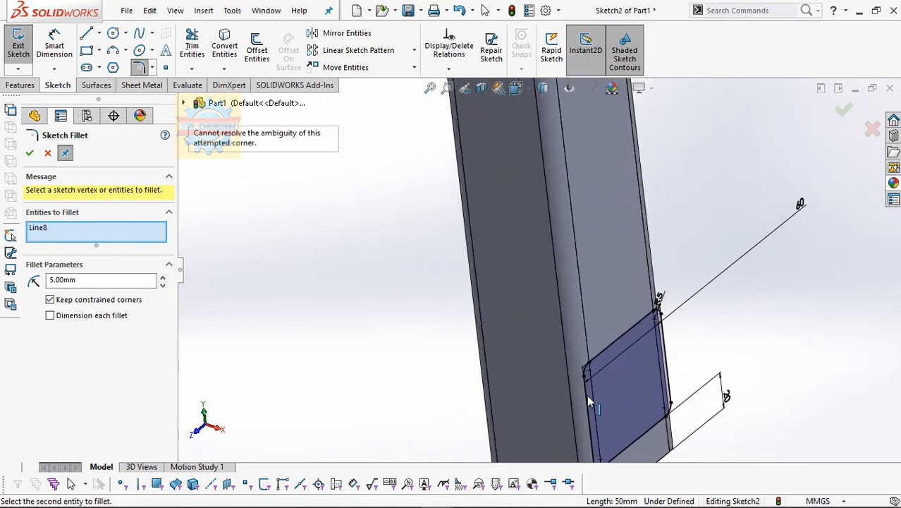
key(Escape)
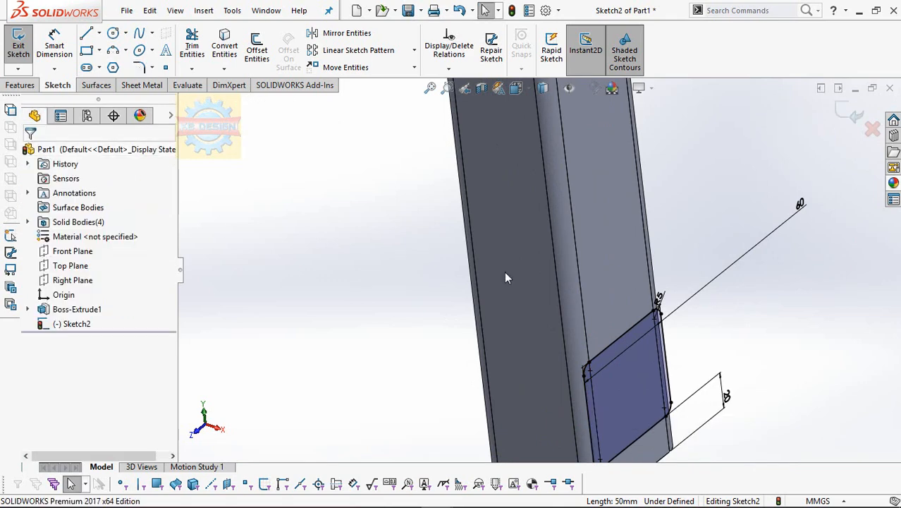
- Align the upper profile's front vertical side with the lower square's front vertical side using a sketch relation
click(448, 68)
click(482, 99)
click(585, 415)
scroll(582, 390, up, 5)
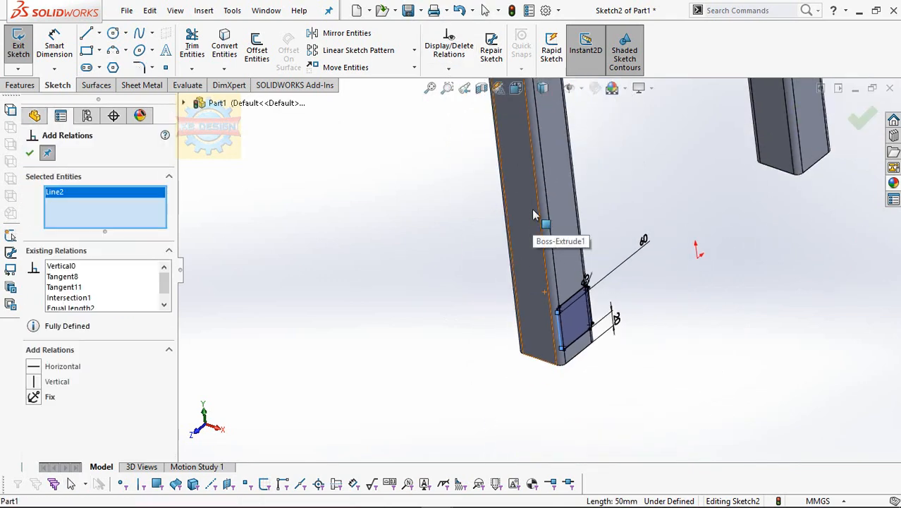
scroll(539, 134, down, 3)
click(531, 130)
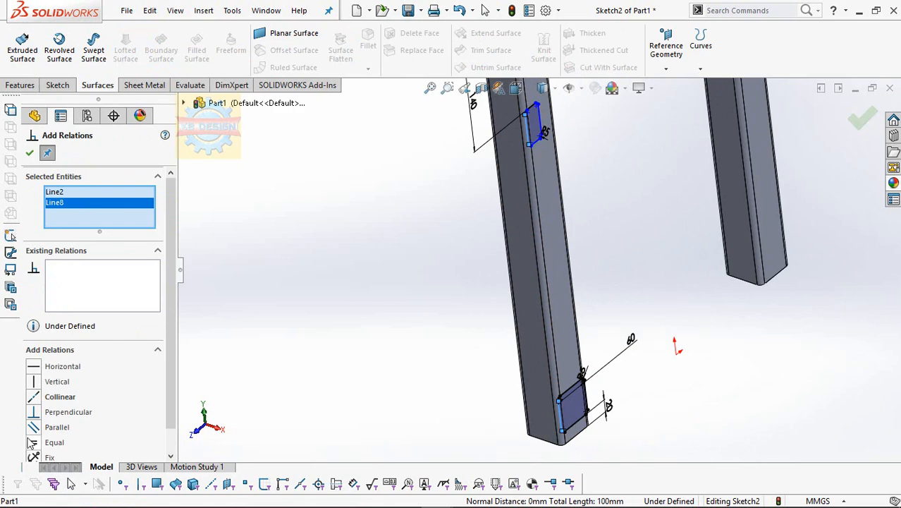
click(34, 381)
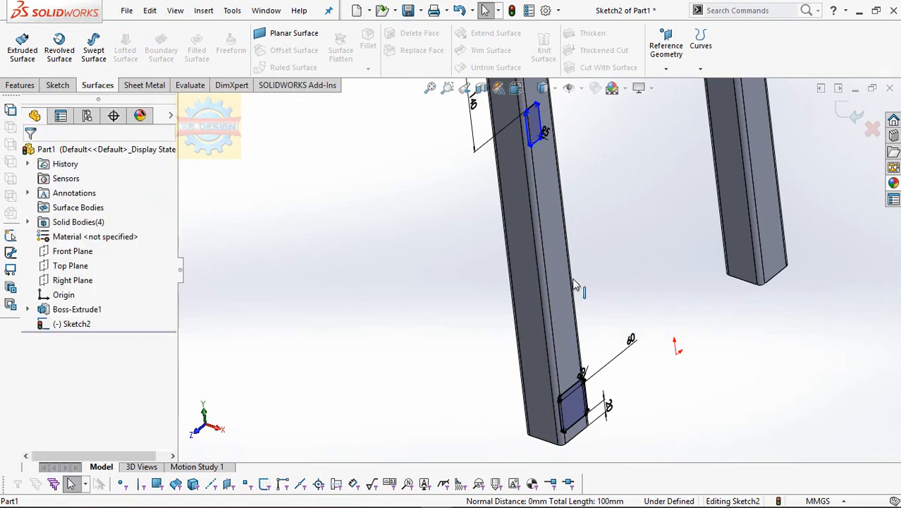
- Offset the upper half-tube profile by 2.5 mm to form the tube wall
scroll(575, 283, up, 3)
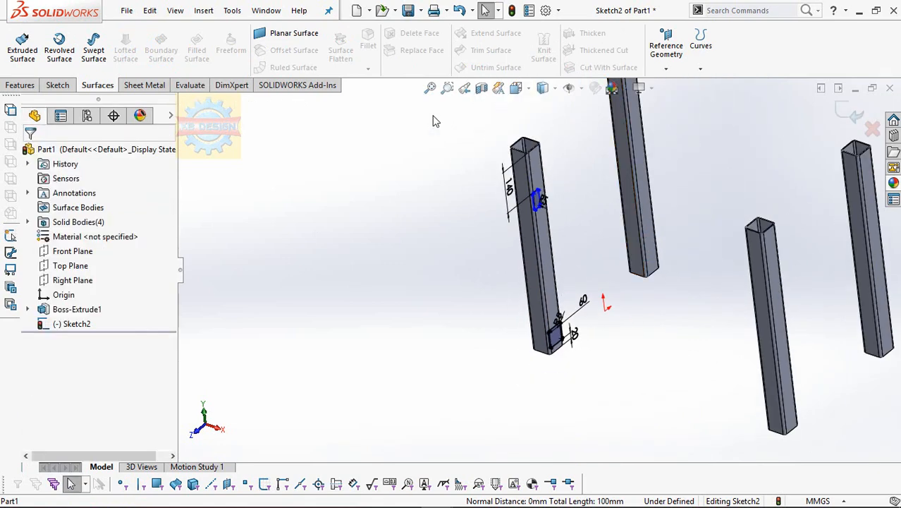
click(57, 85)
click(257, 50)
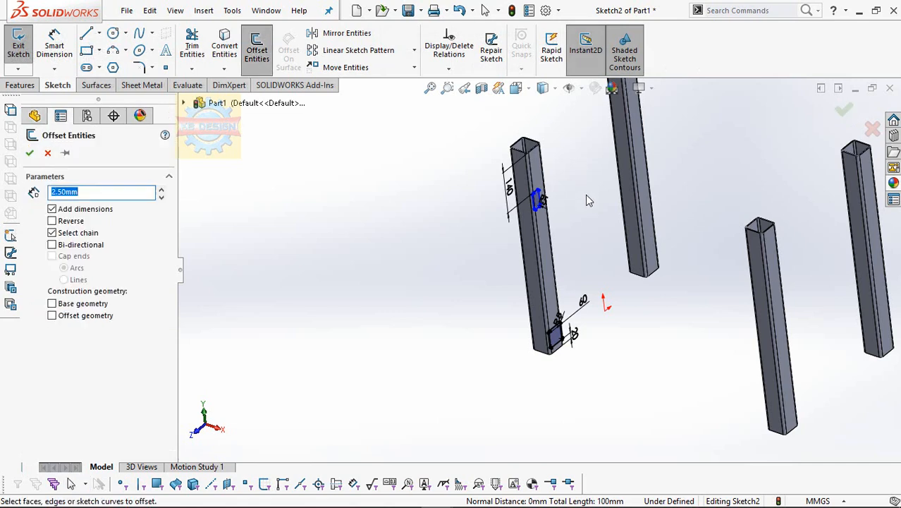
scroll(495, 224, down, 3)
click(479, 220)
click(29, 154)
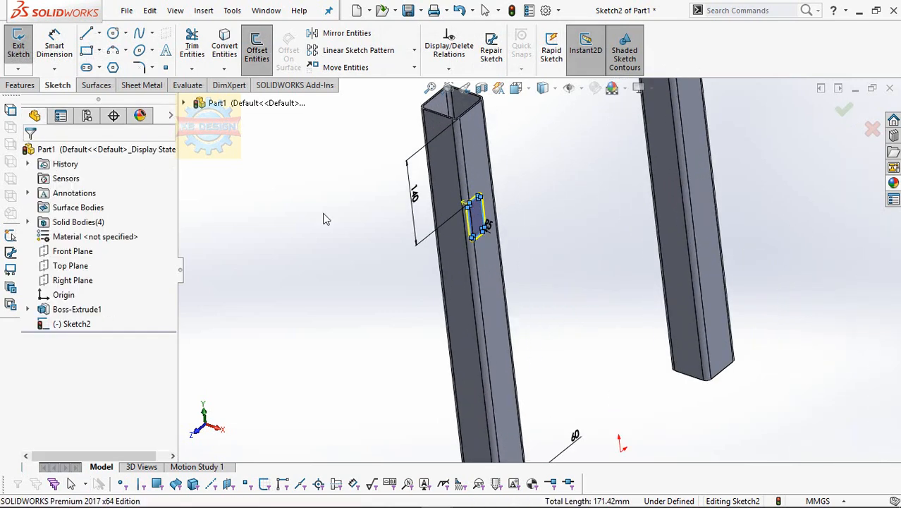
- Offset the lower square profile by 2.5 mm to form its tube wall
scroll(541, 385, up, 4)
scroll(537, 370, down, 6)
click(256, 46)
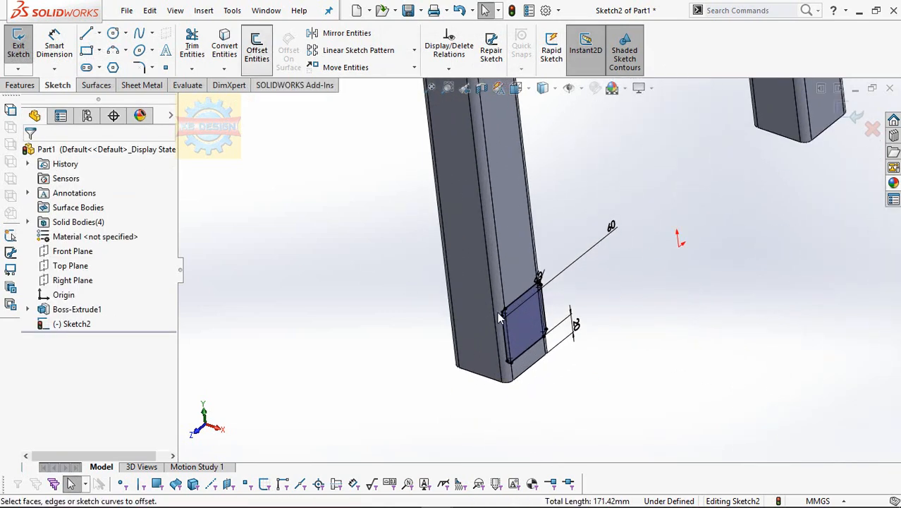
click(536, 331)
click(30, 153)
click(20, 85)
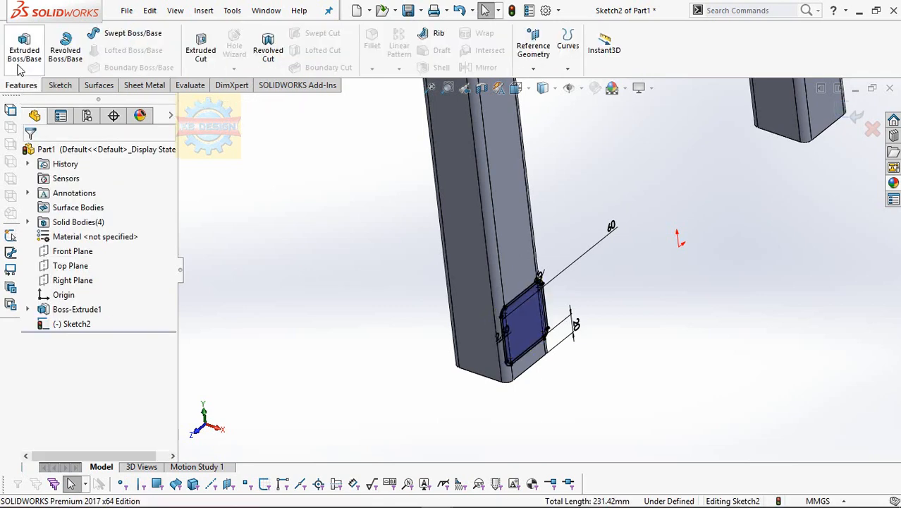
scroll(412, 185, up, 4)
scroll(461, 208, up, 1)
scroll(620, 207, down, 2)
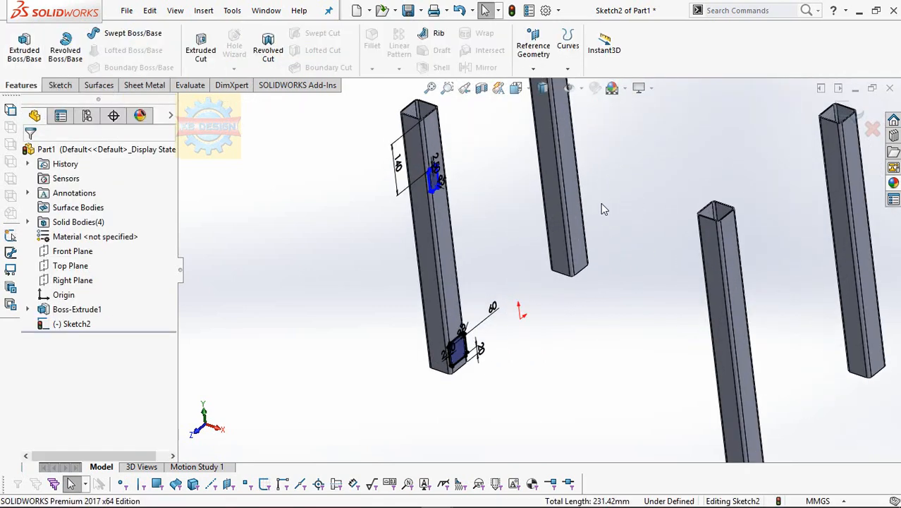
scroll(601, 205, up, 2)
- Draw a vertical centerline about 684 mm long upward from the origin
click(61, 88)
click(99, 34)
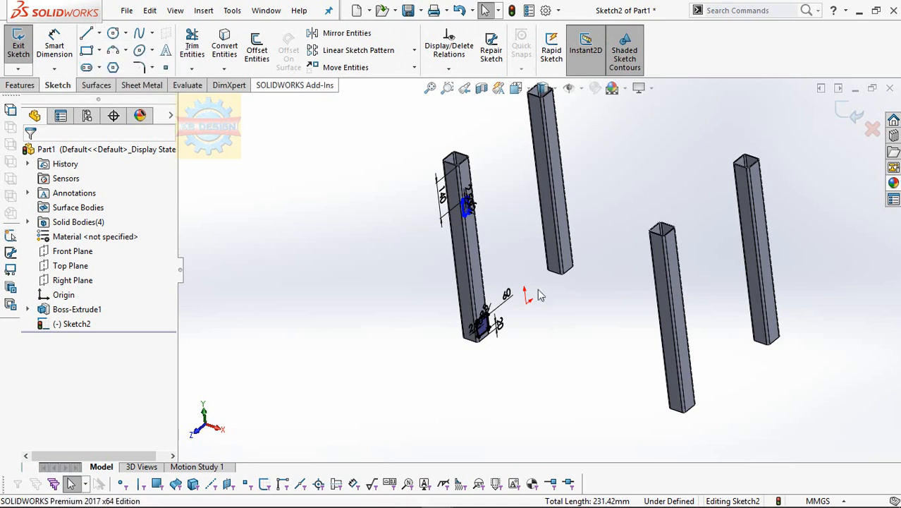
click(159, 48)
click(500, 171)
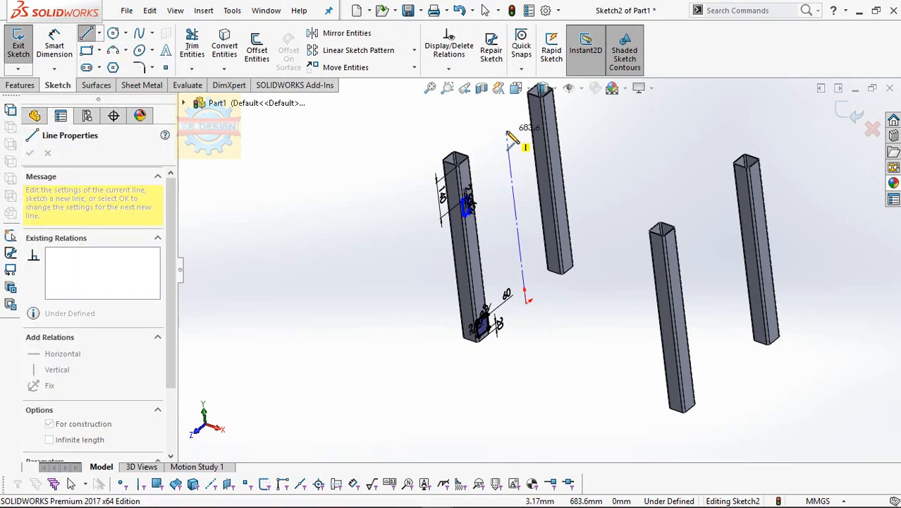
click(506, 132)
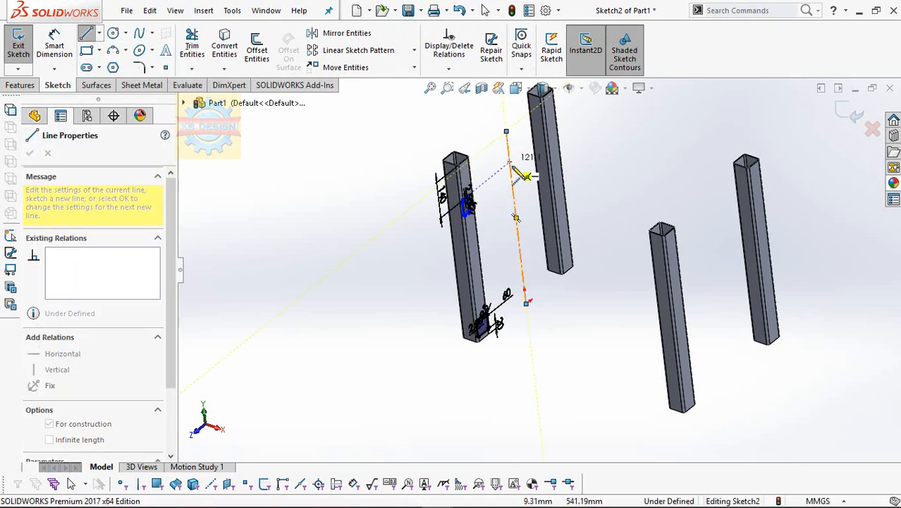
key(Escape)
- Mirror the upper and lower tube profiles about the vertical centerline, keeping the originals
click(347, 33)
scroll(337, 144, down, 3)
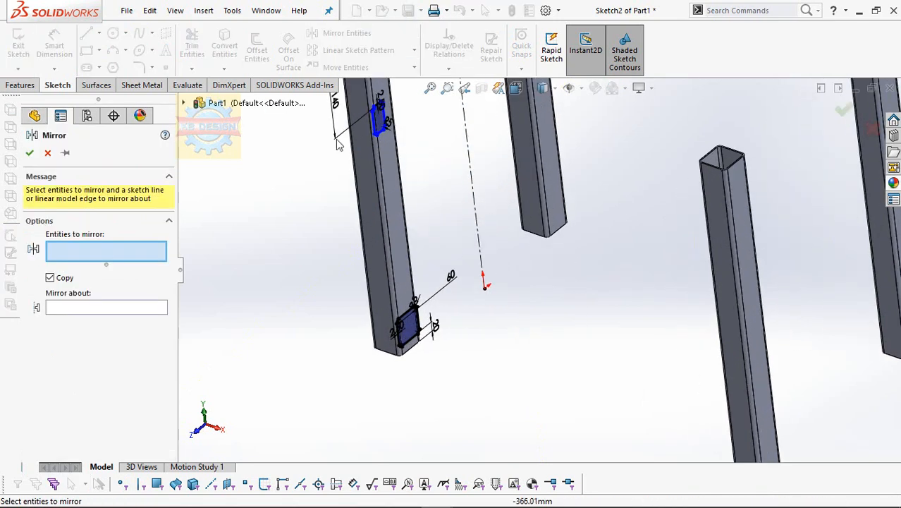
scroll(356, 164, up, 2)
drag(358, 130, 477, 358)
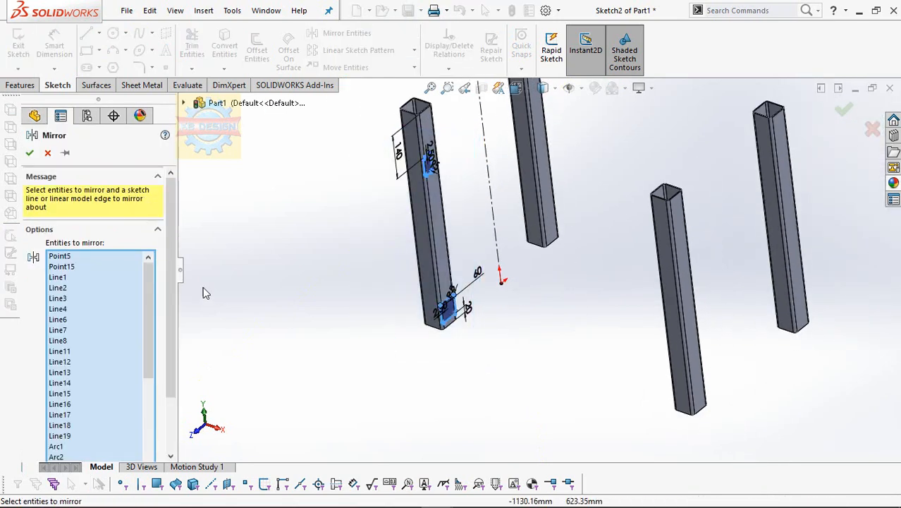
scroll(162, 402, down, 3)
click(112, 447)
click(498, 214)
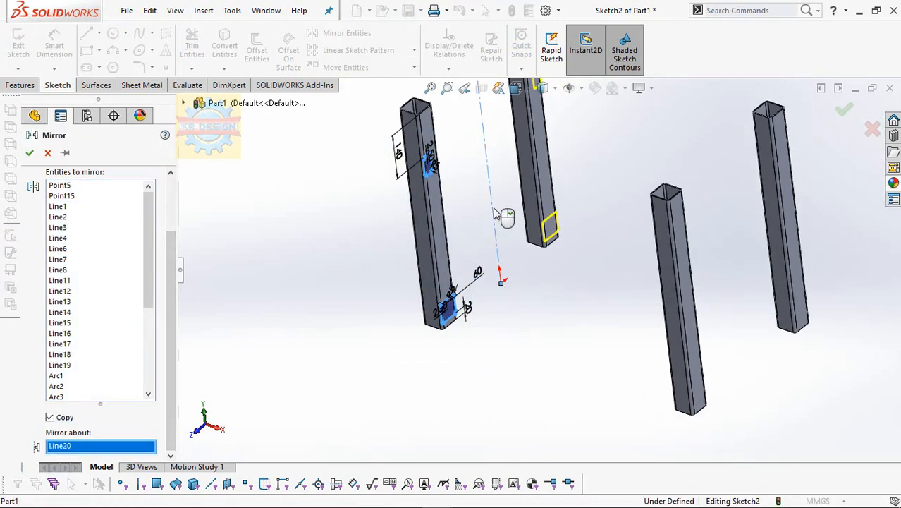
click(29, 152)
- Extrude all the tube profiles up to the facing surface of the opposite leg, with merged results
click(20, 85)
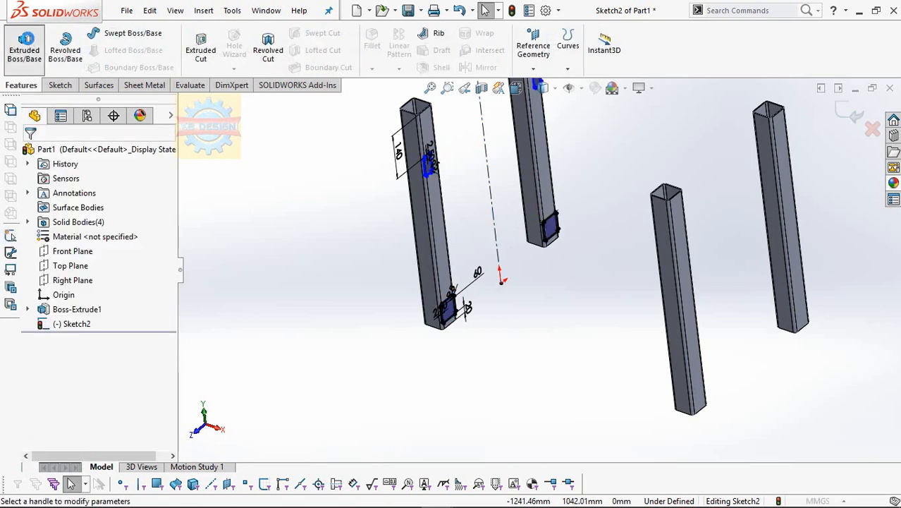
click(24, 47)
click(99, 233)
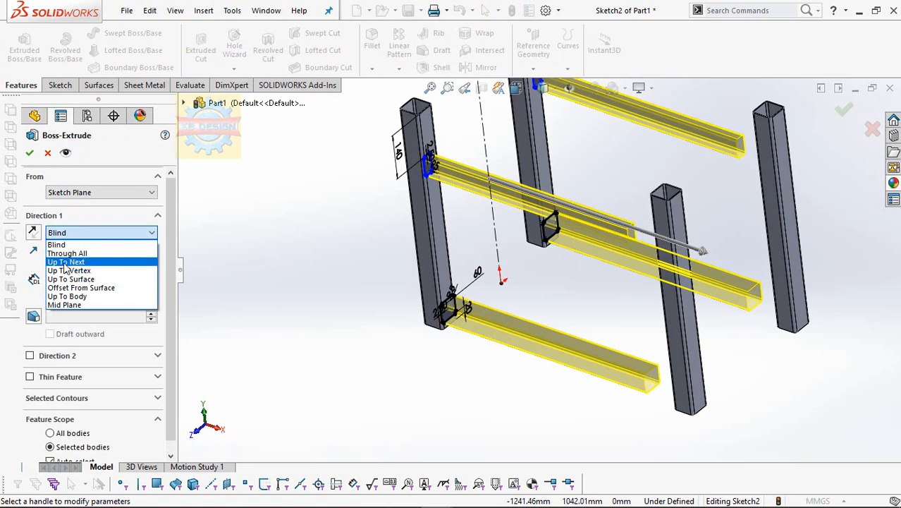
click(68, 279)
middle_drag(494, 296, 635, 331)
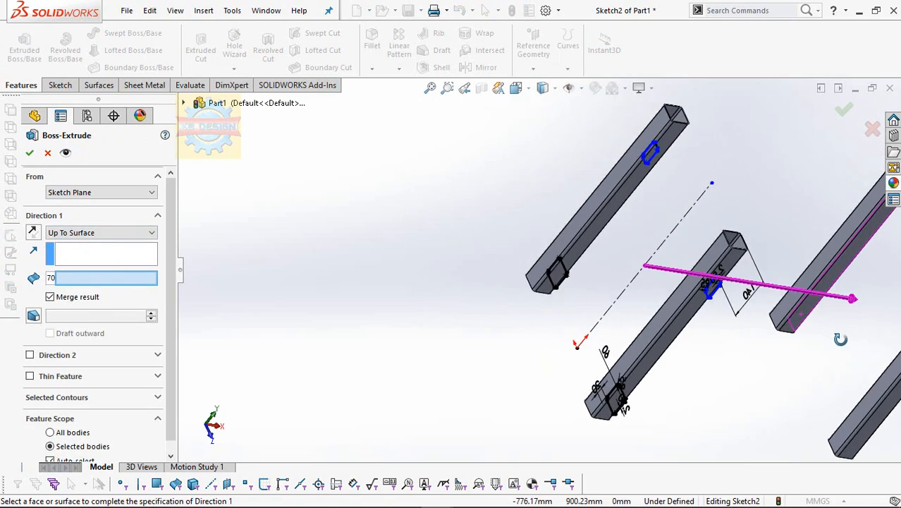
click(892, 387)
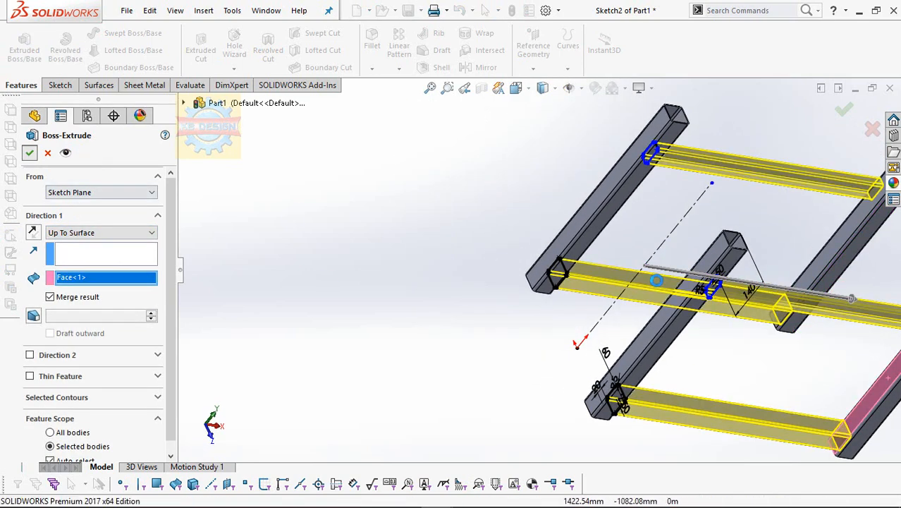
scroll(658, 280, up, 4)
middle_drag(742, 243, 579, 258)
scroll(579, 258, down, 5)
scroll(594, 306, up, 2)
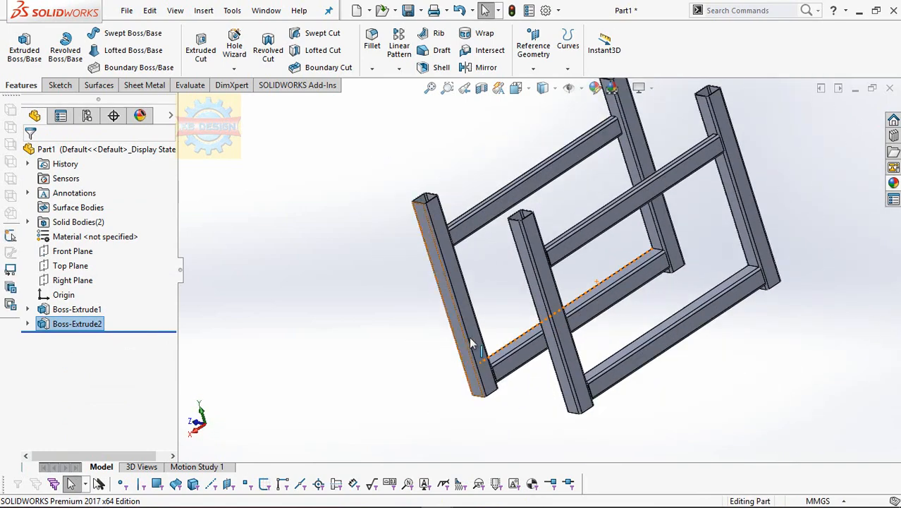
- Start a sketch on the end leg's inner side face and draw a rectangle about 65 by 56 mm near its lower end
click(482, 314)
click(529, 297)
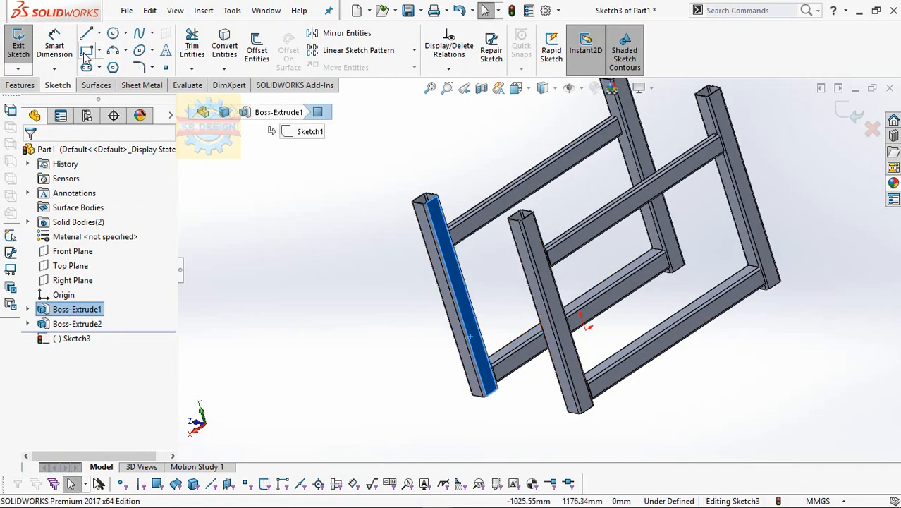
scroll(526, 374, down, 5)
click(395, 311)
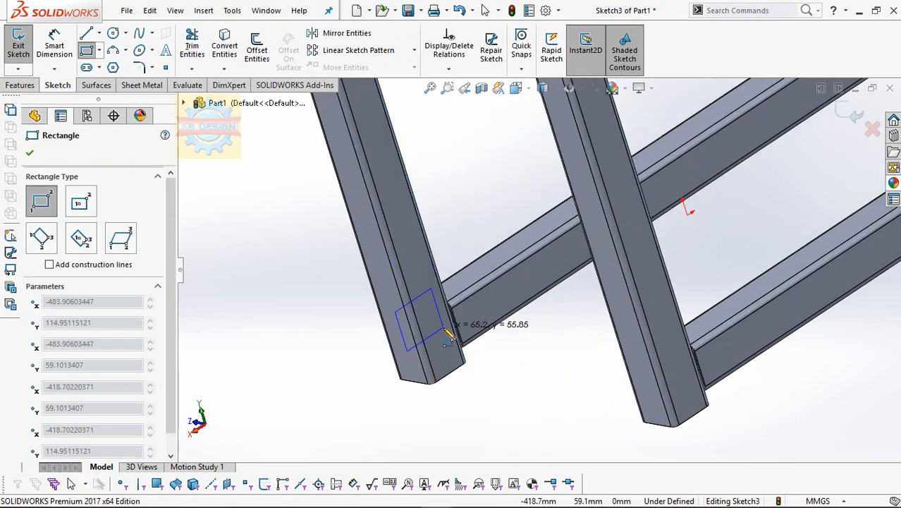
click(443, 327)
- Make the new rectangle's sides equal in length with a sketch relation
click(448, 68)
click(459, 99)
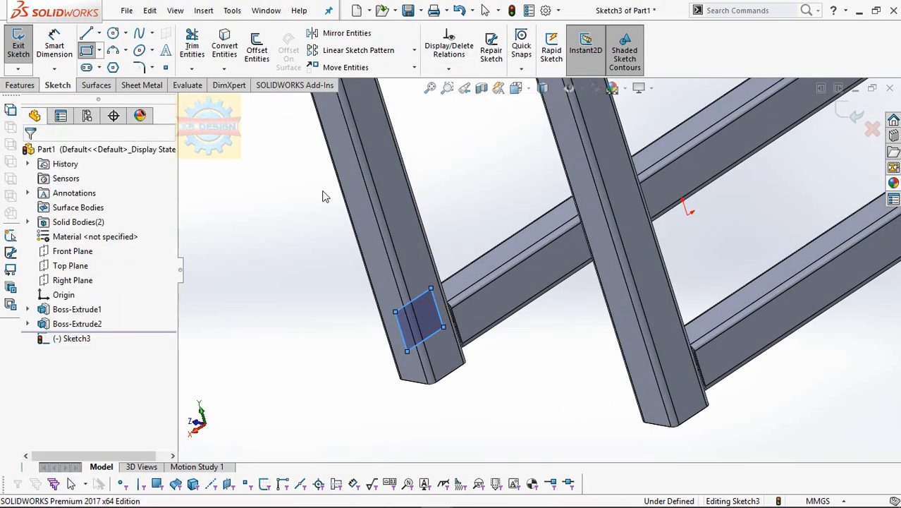
key(Escape)
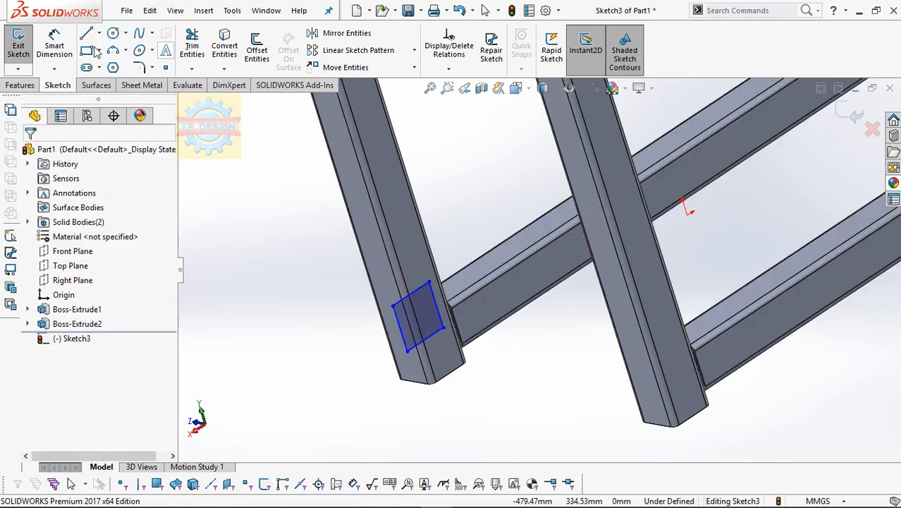
click(402, 299)
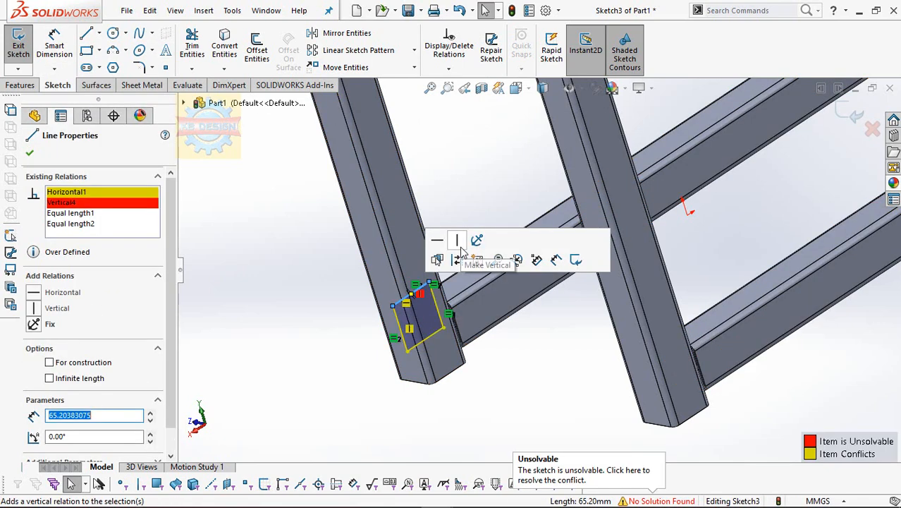
key(Escape)
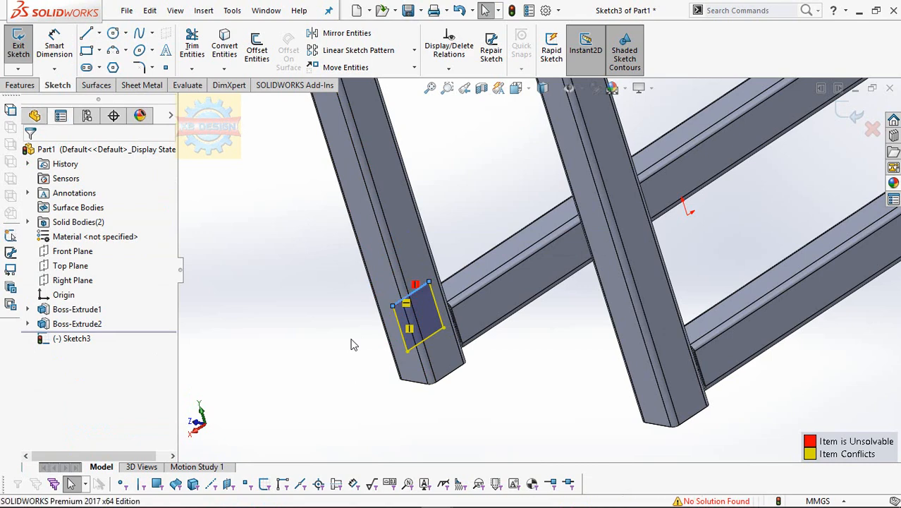
key(ctrl+z)
- Dimension the upper side of the new square to 60 mm
click(462, 233)
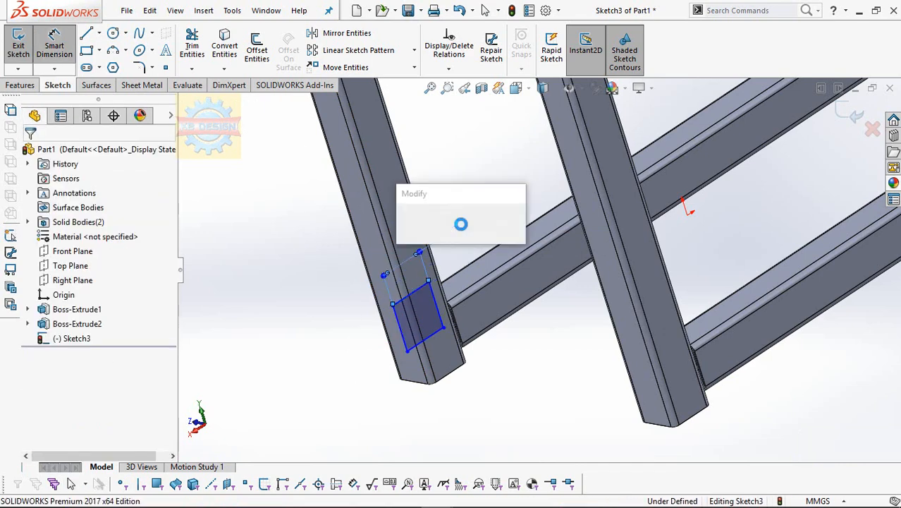
text(60)
key(Return)
- Dimension the distance from the square's lower side to the leg's bottom edge to 60 mm
scroll(484, 341, down, 2)
scroll(484, 341, down, 2)
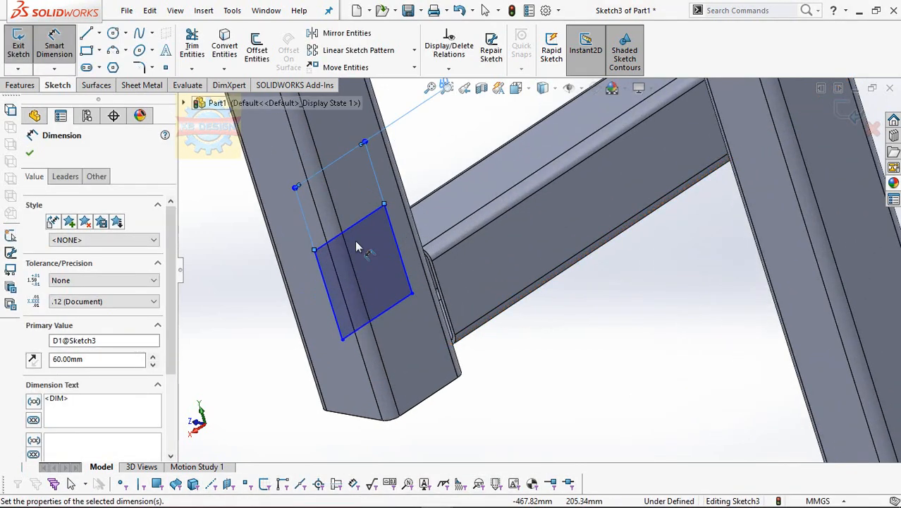
click(381, 314)
click(425, 398)
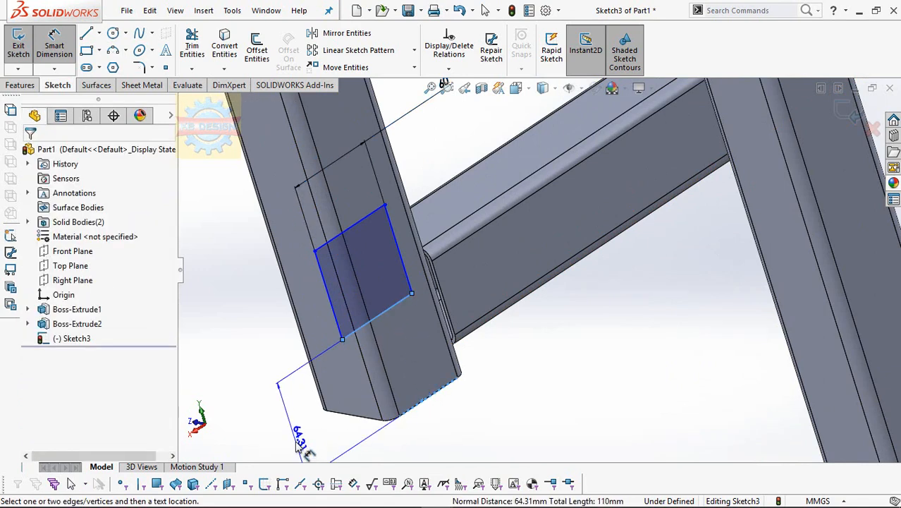
click(296, 441)
text(60)
key(Return)
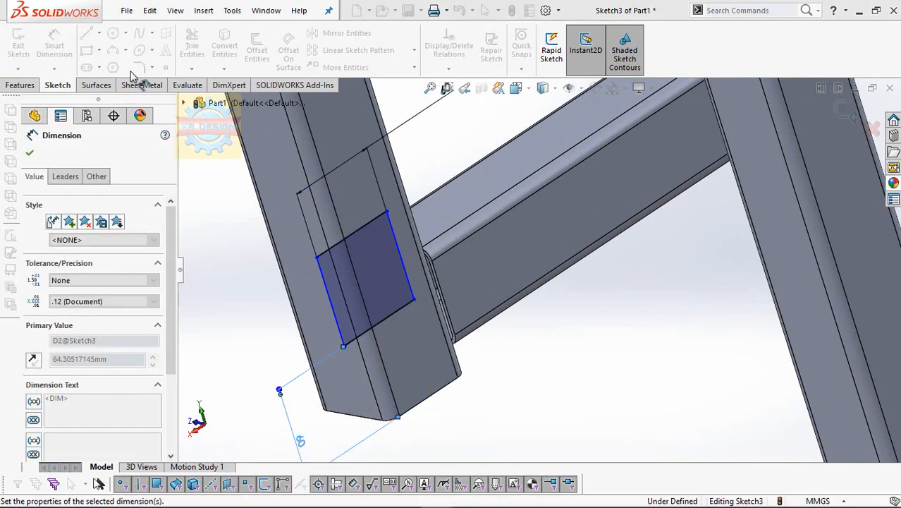
- Round all four corners of the square with 5 mm sketch fillets
click(140, 68)
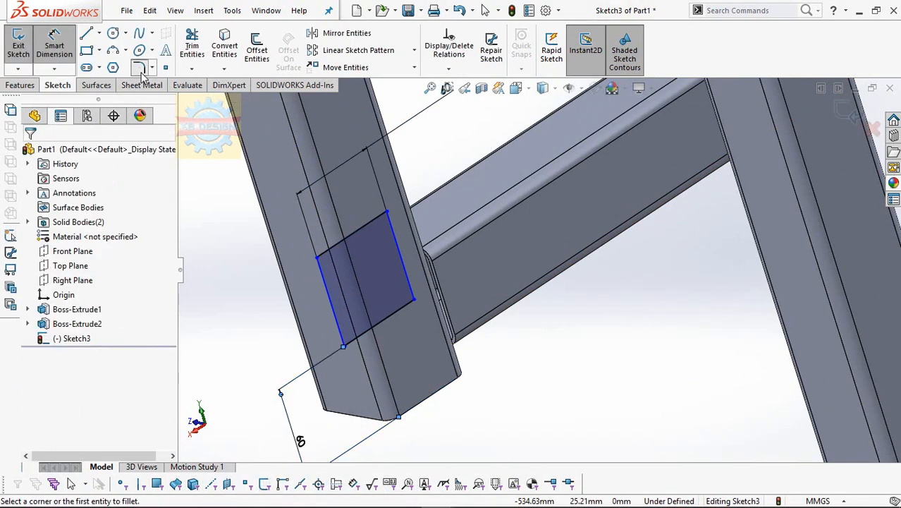
click(415, 301)
key(Return)
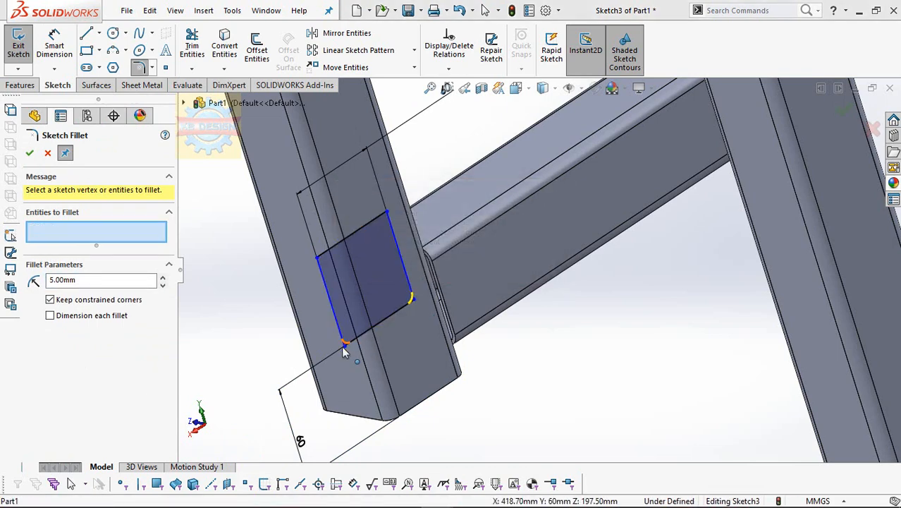
click(341, 345)
key(Return)
click(321, 258)
key(Return)
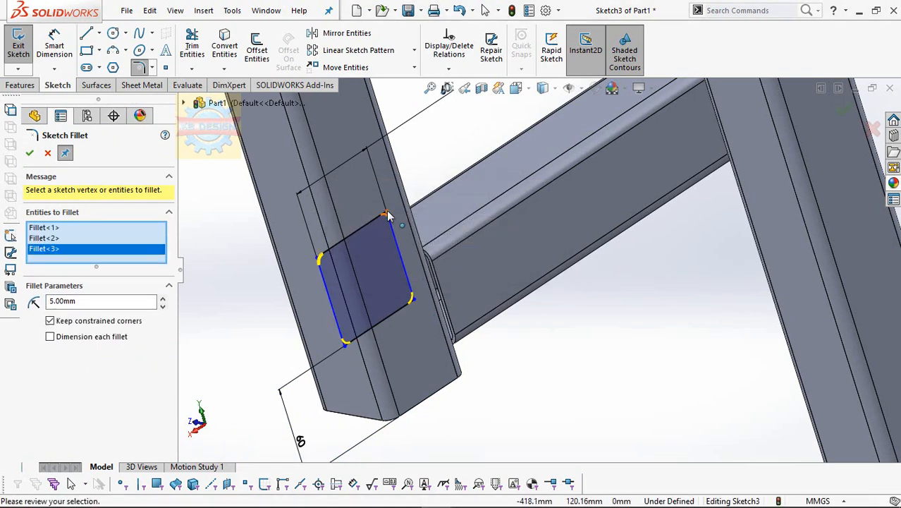
click(385, 214)
key(Return)
click(29, 154)
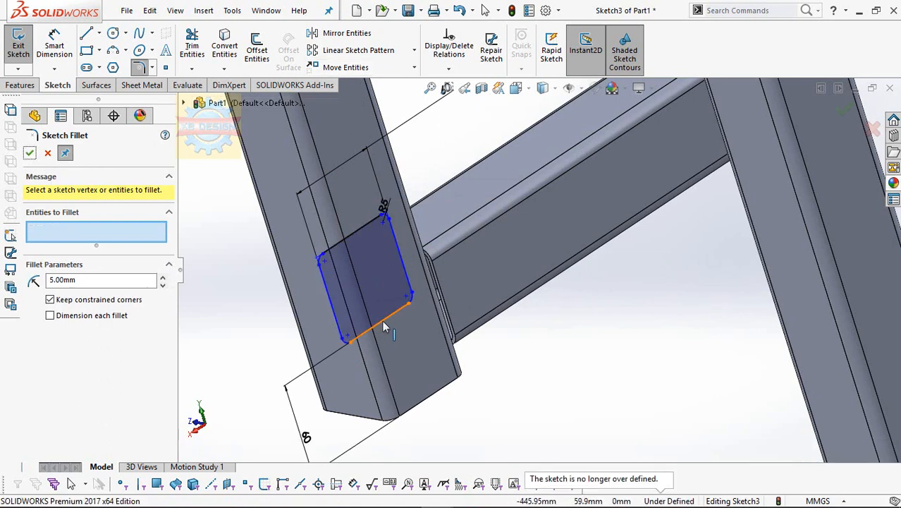
key(Escape)
- Center the square on the leg with a vertical relation between its lower side's midpoint and the leg's bottom edge midpoint
click(449, 68)
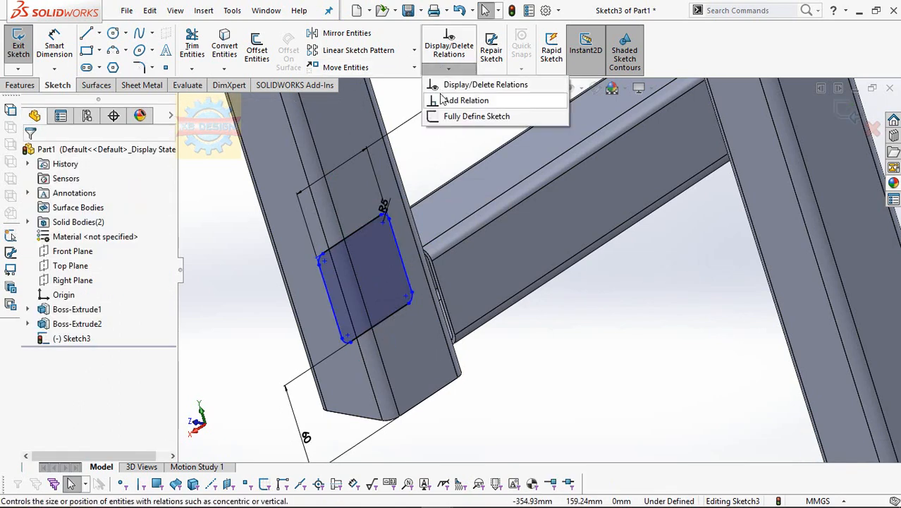
click(443, 100)
click(379, 326)
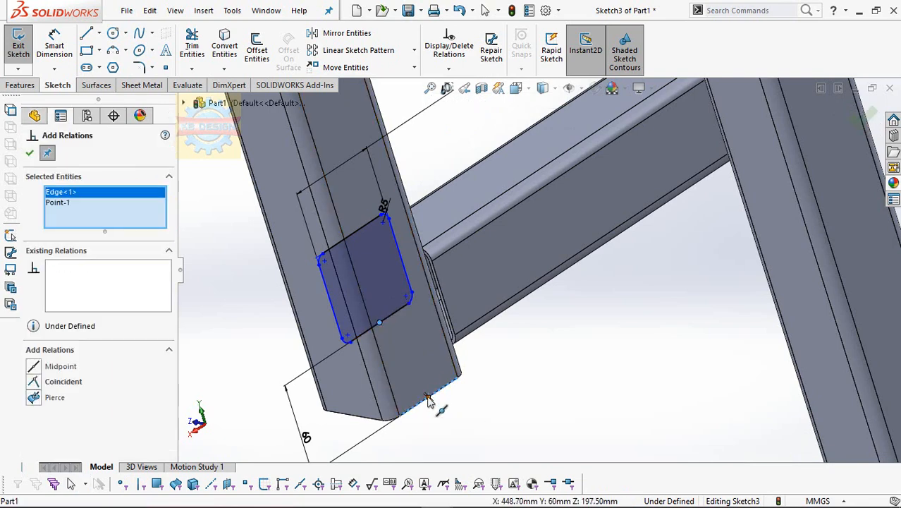
click(428, 398)
right_click(108, 194)
click(125, 213)
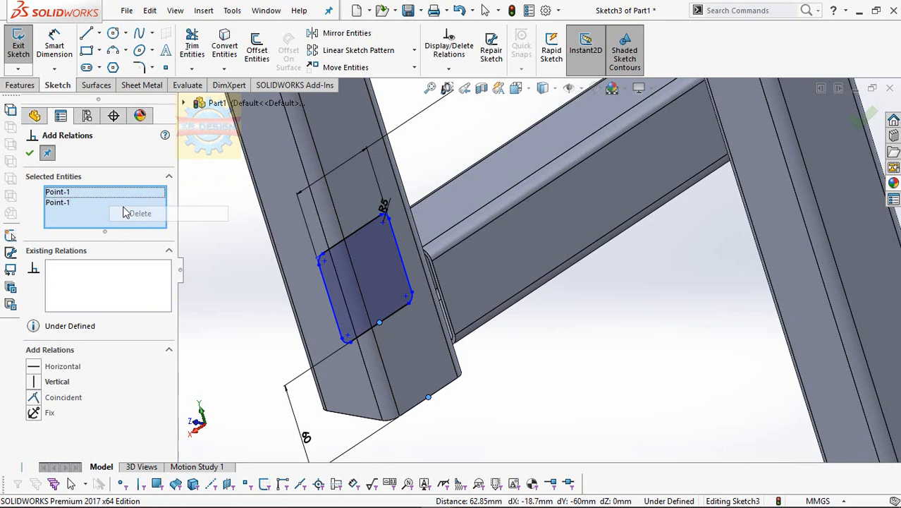
click(33, 395)
scroll(352, 366, up, 10)
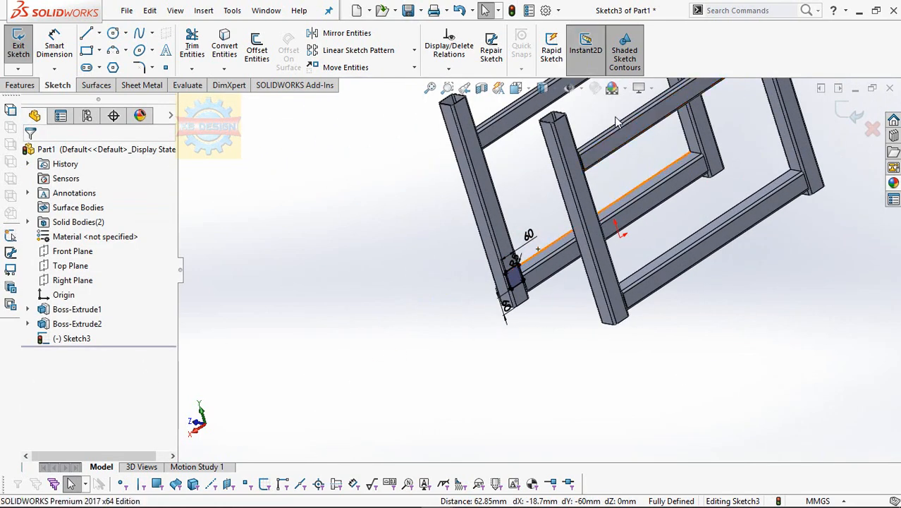
- Copy the rounded square profile from the leg's lower end to a place near the top of the same leg
scroll(565, 116, down, 3)
scroll(559, 372, down, 3)
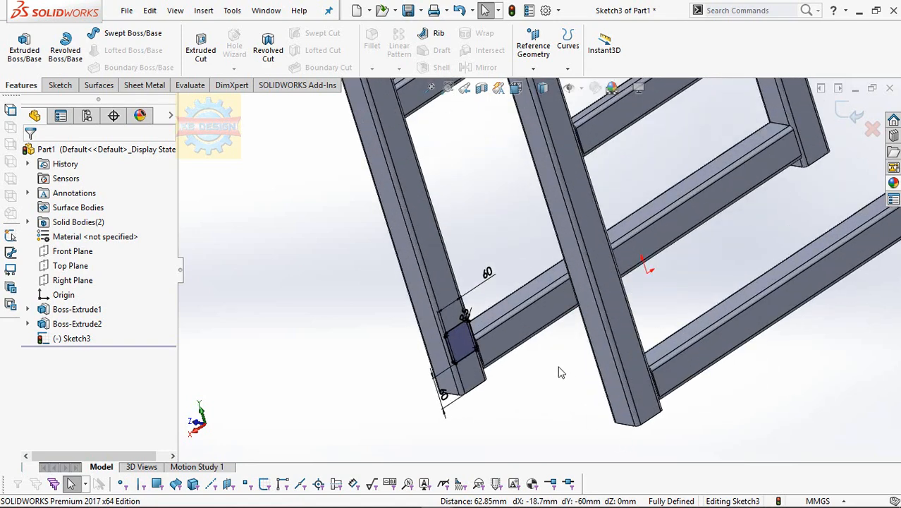
click(61, 86)
click(414, 68)
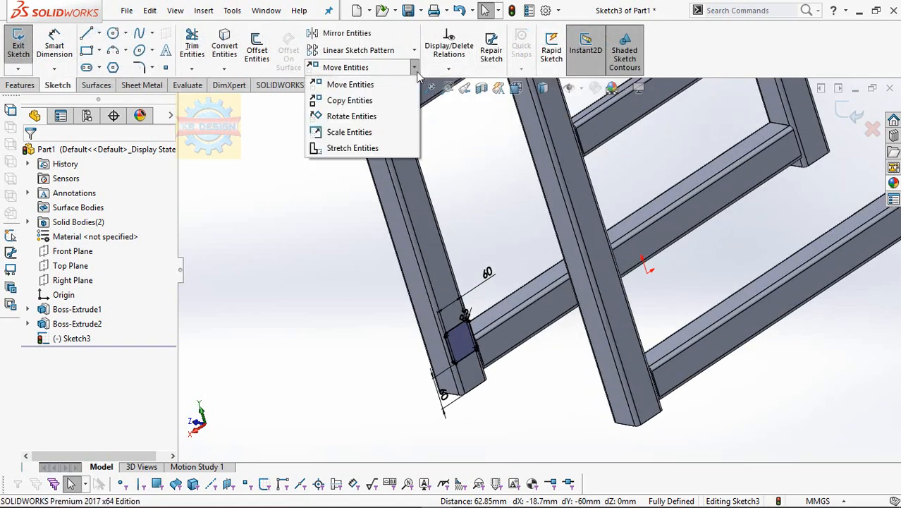
click(339, 100)
drag(392, 298, 497, 370)
click(127, 393)
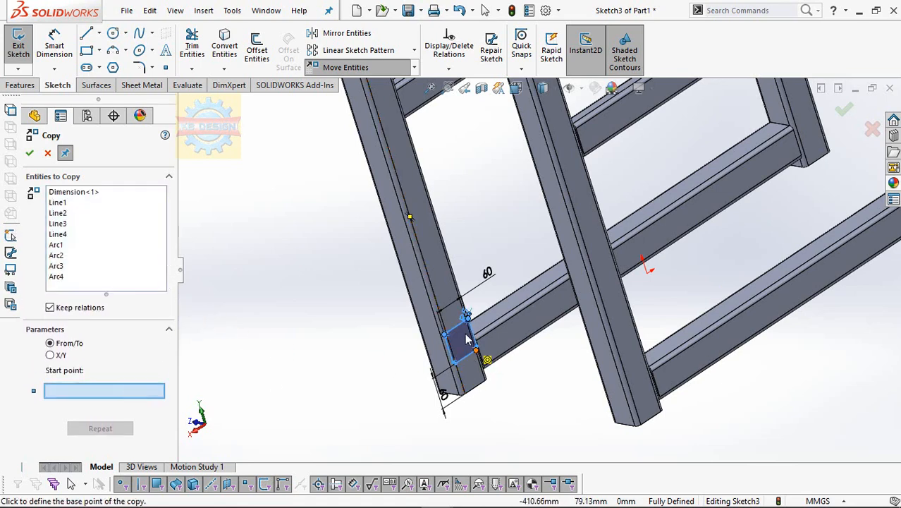
click(458, 330)
scroll(466, 329, up, 3)
scroll(487, 232, down, 6)
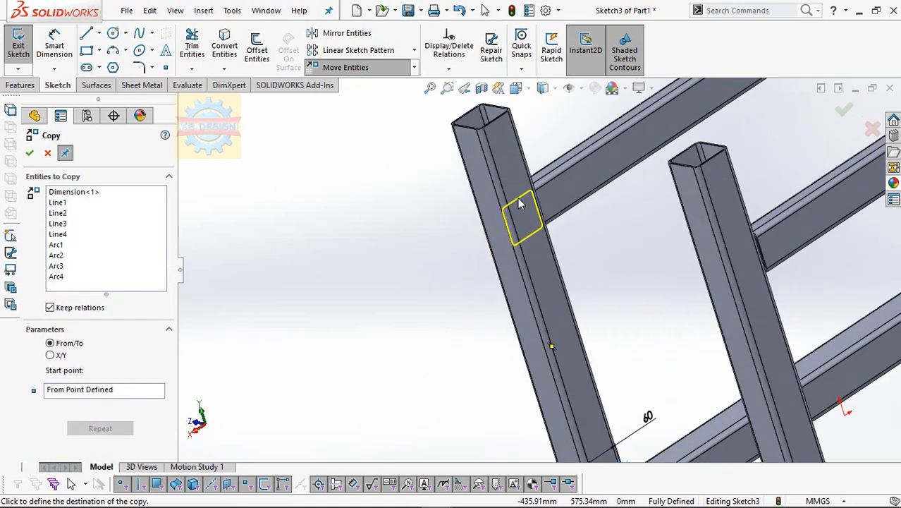
click(519, 197)
key(Return)
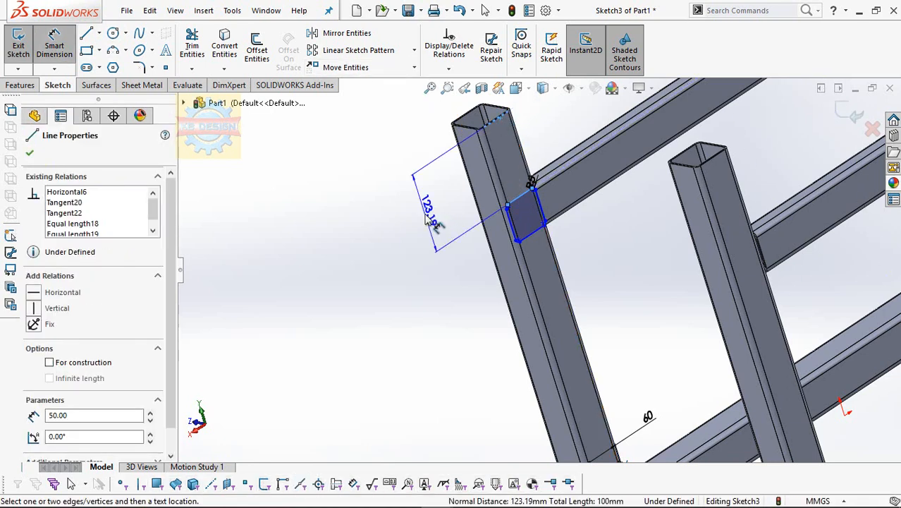
- Dimension the distance from the copied square's upper side to the leg's top edge to 140 mm
click(426, 218)
text(140)
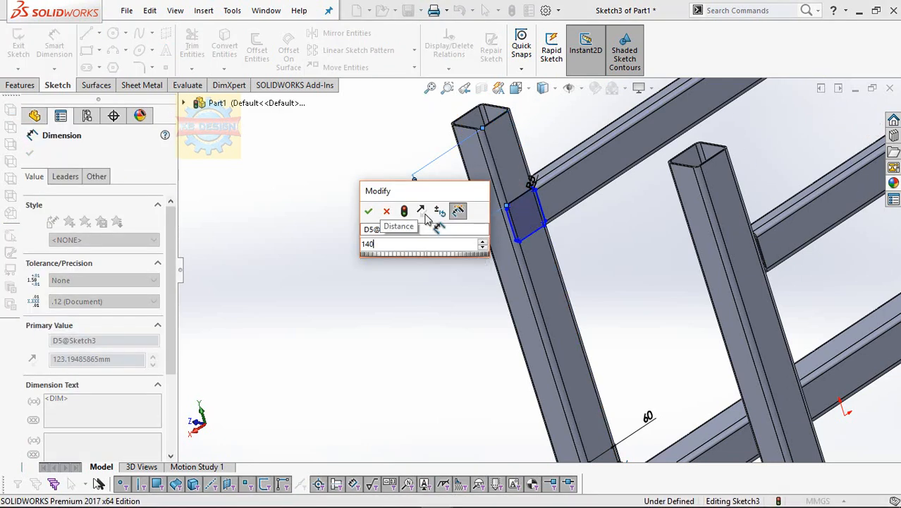
key(Return)
middle_drag(588, 173, 625, 194)
key(Escape)
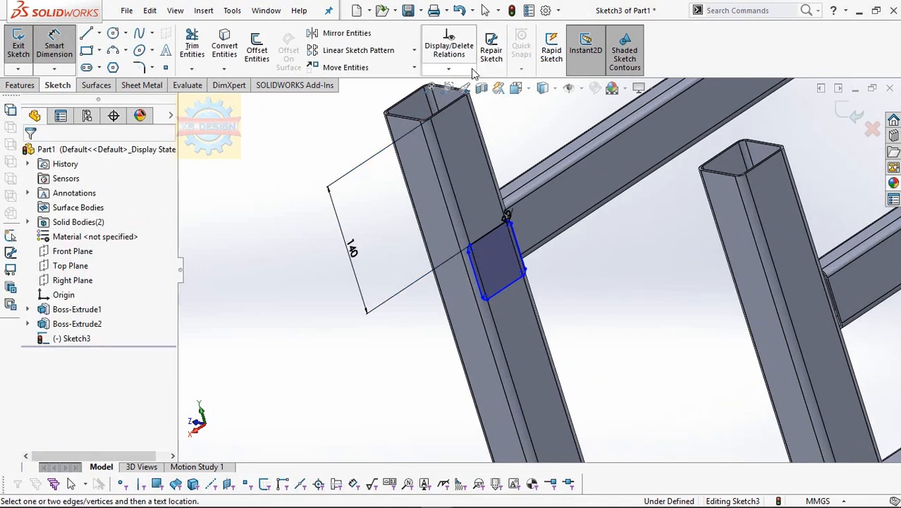
- Center the copied square on the leg with a vertical relation between its lower side's midpoint and the leg's top edge midpoint
click(472, 71)
click(467, 105)
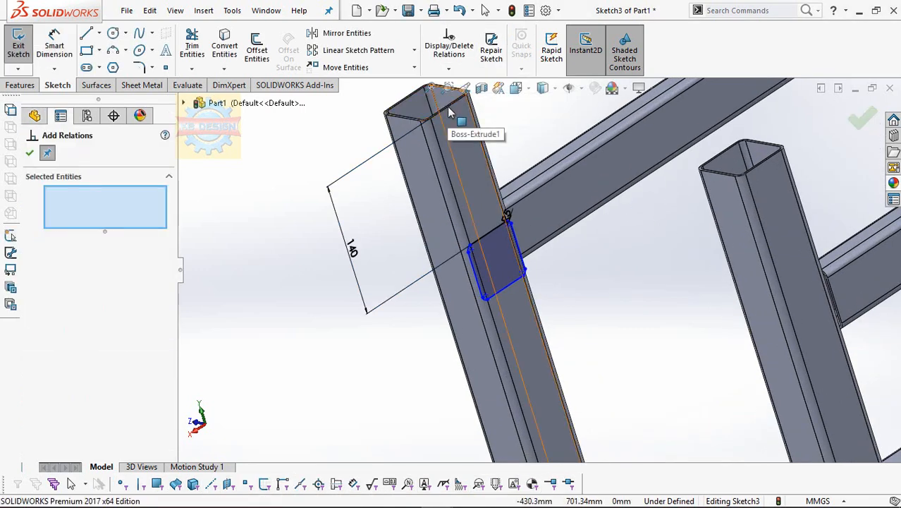
click(449, 112)
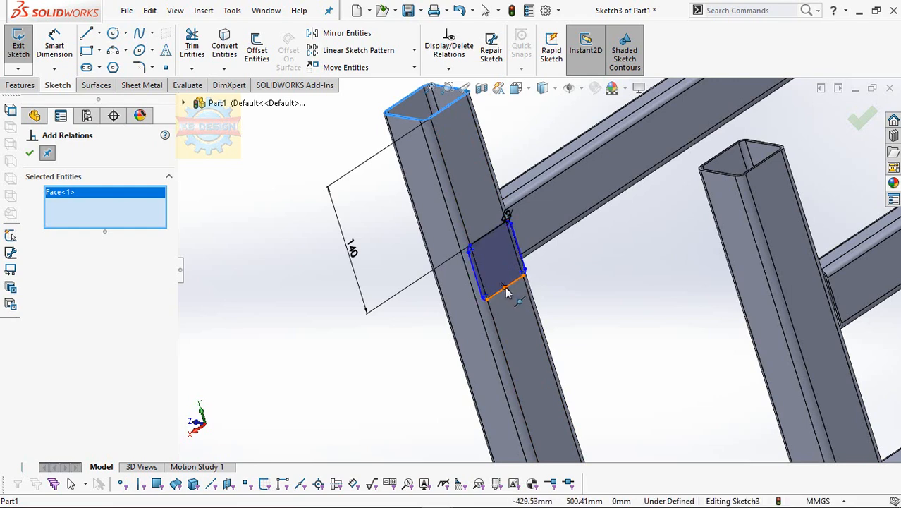
click(505, 288)
right_click(54, 197)
click(81, 218)
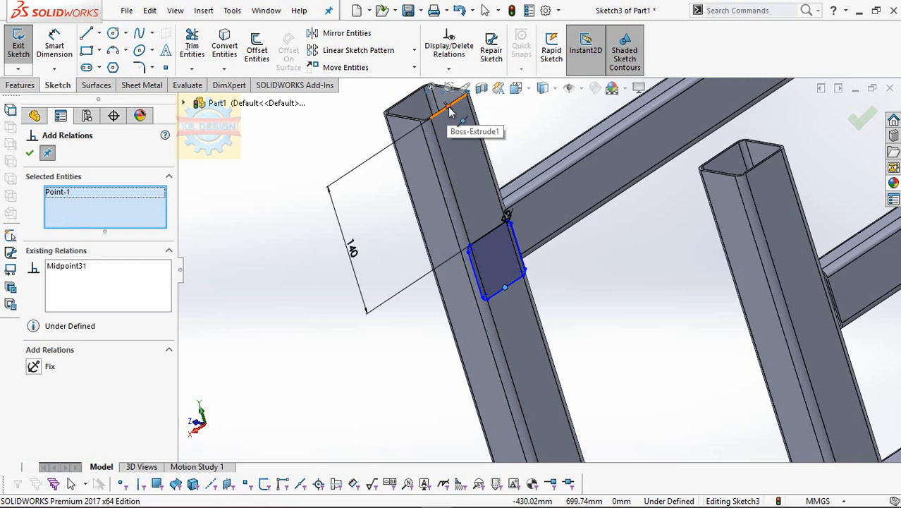
click(452, 113)
click(449, 107)
right_click(98, 193)
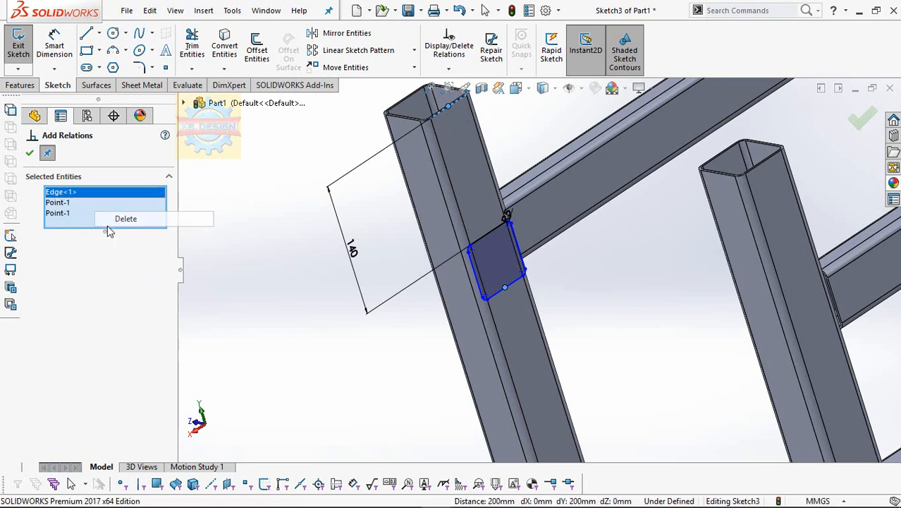
click(125, 217)
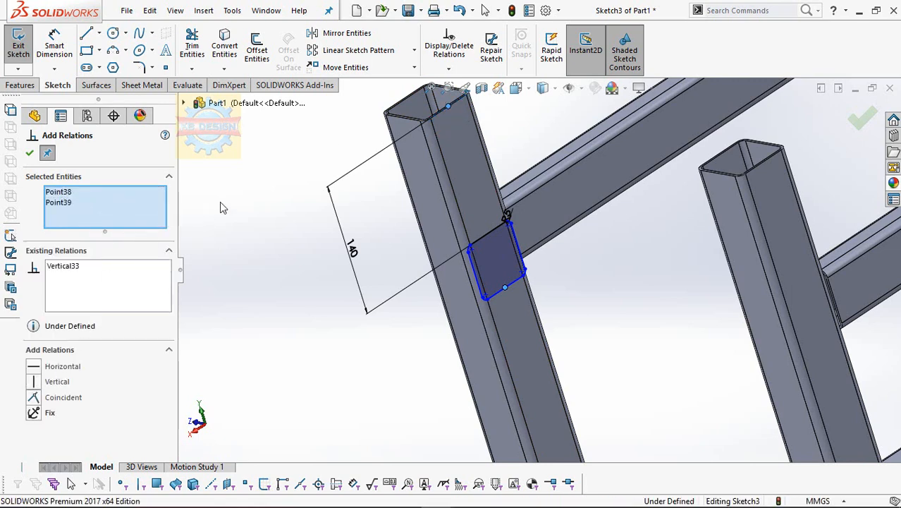
click(29, 153)
- Offset both the upper and lower square profiles inward by 2.50 mm to form the tube walls
scroll(483, 178, up, 2)
click(257, 49)
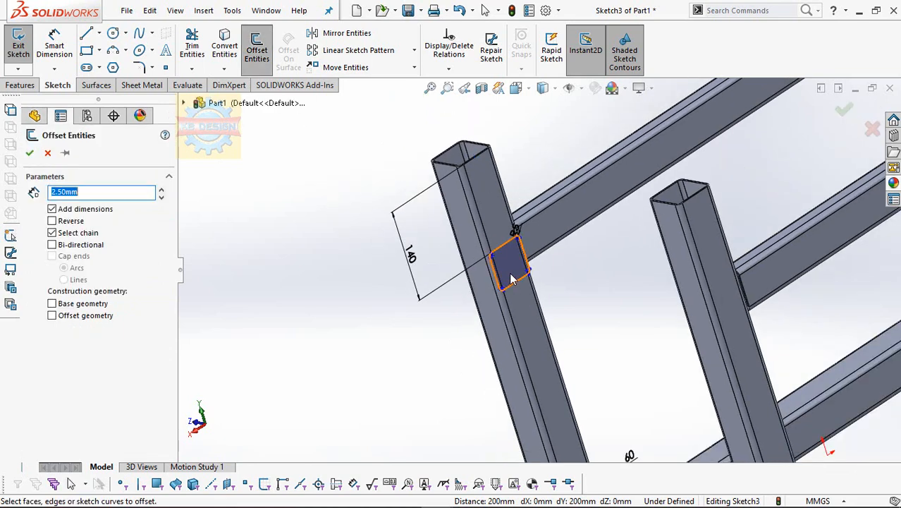
scroll(598, 287, up, 3)
scroll(511, 358, down, 4)
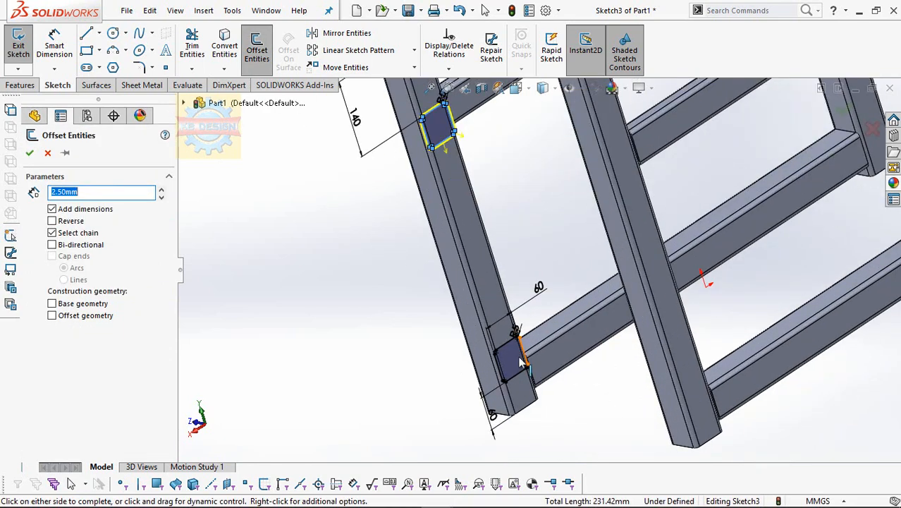
click(511, 354)
click(266, 43)
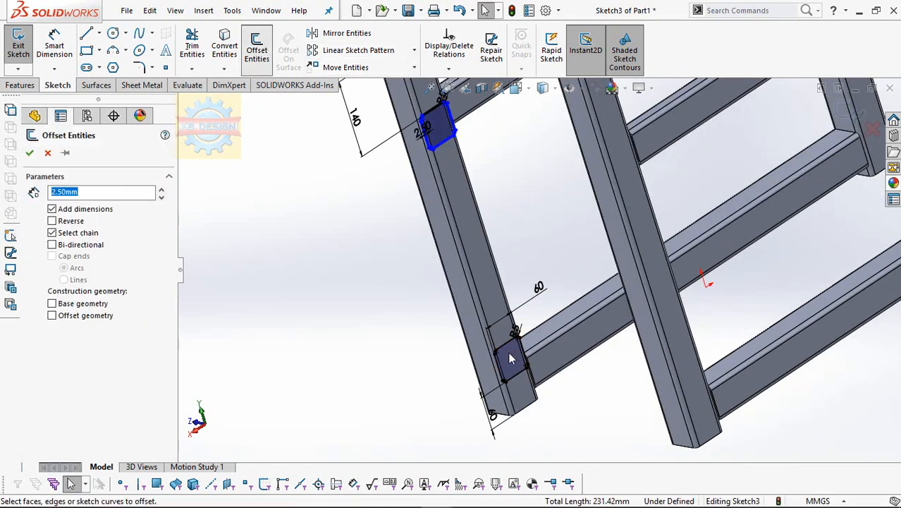
click(29, 153)
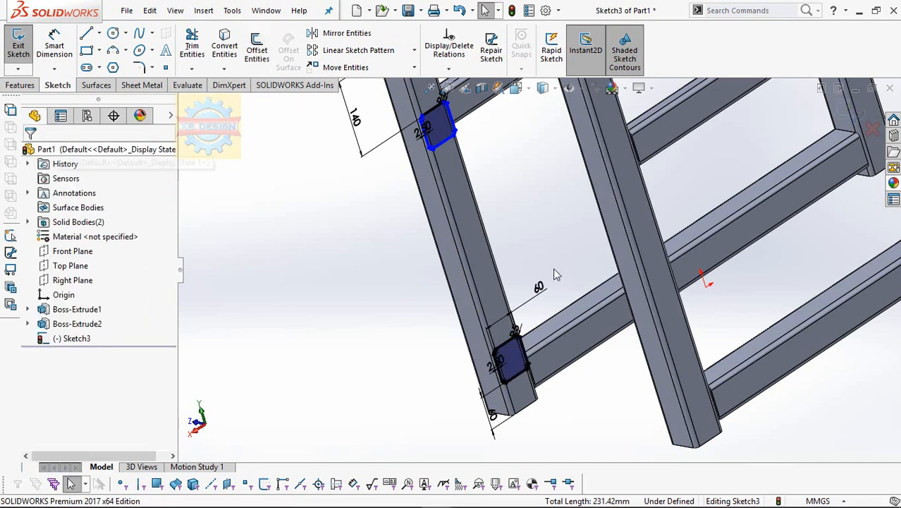
- Draw a vertical construction line from the origin up to the level of the leg tops
mouse_move(558, 273)
middle_down()
mouse_move(537, 276)
mouse_move(636, 291)
mouse_move(561, 258)
middle_up()
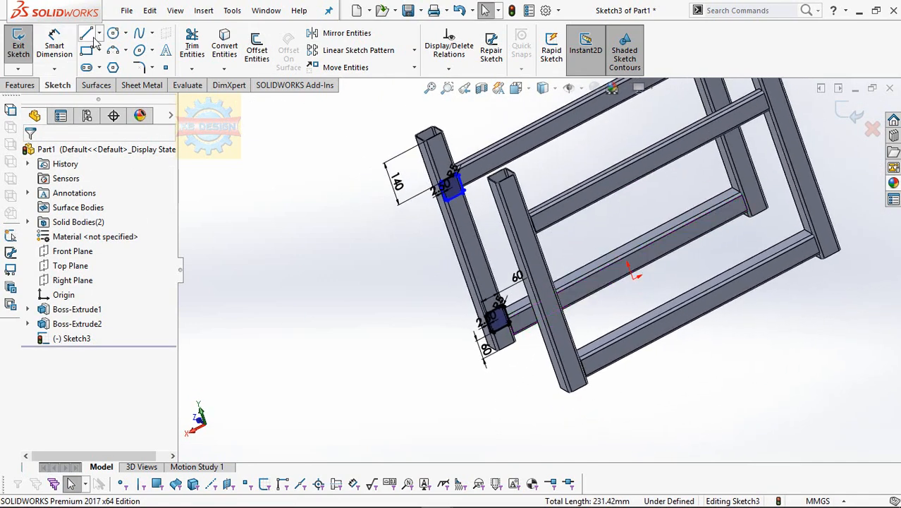
click(633, 278)
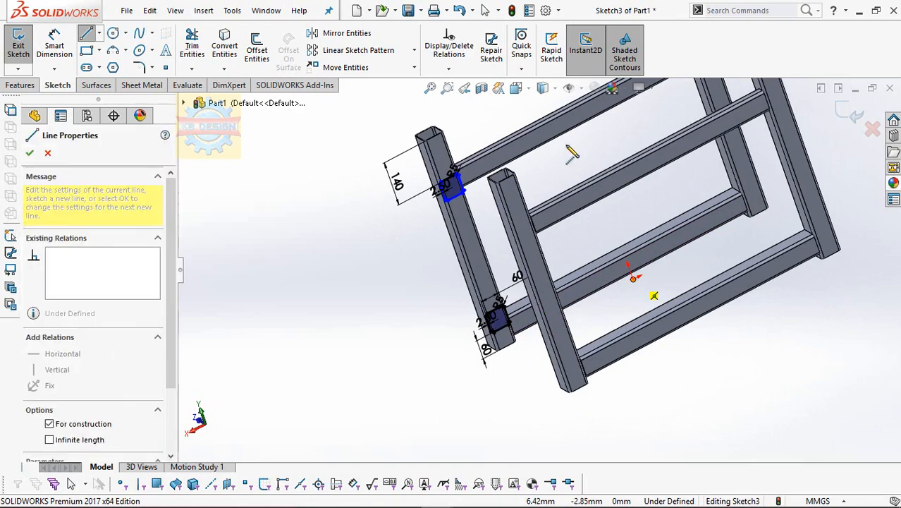
scroll(565, 148, up, 3)
click(550, 163)
scroll(585, 211, up, 3)
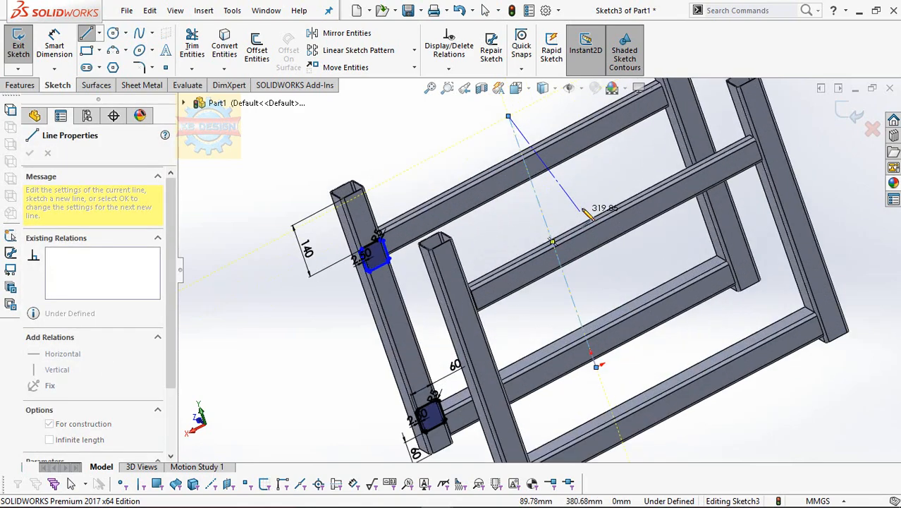
key(Escape)
scroll(584, 208, up, 2)
middle_drag(585, 203, 564, 194)
- Mirror the upper and lower tube profiles about the vertical construction line onto the other leg
click(342, 33)
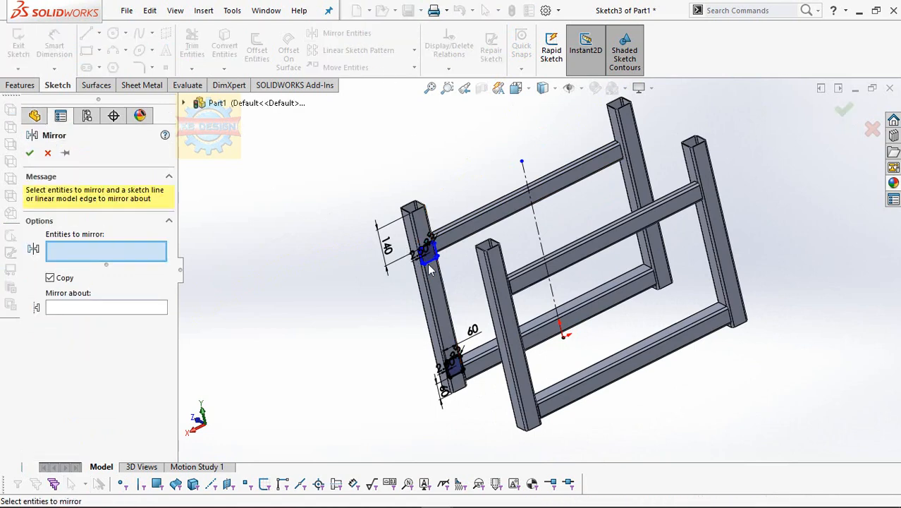
drag(406, 231, 446, 268)
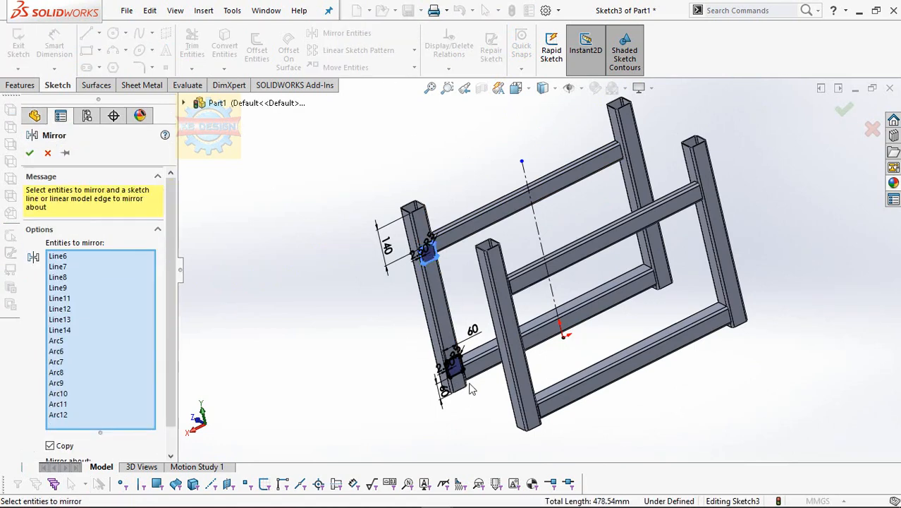
drag(471, 391, 477, 390)
drag(170, 281, 171, 353)
click(131, 445)
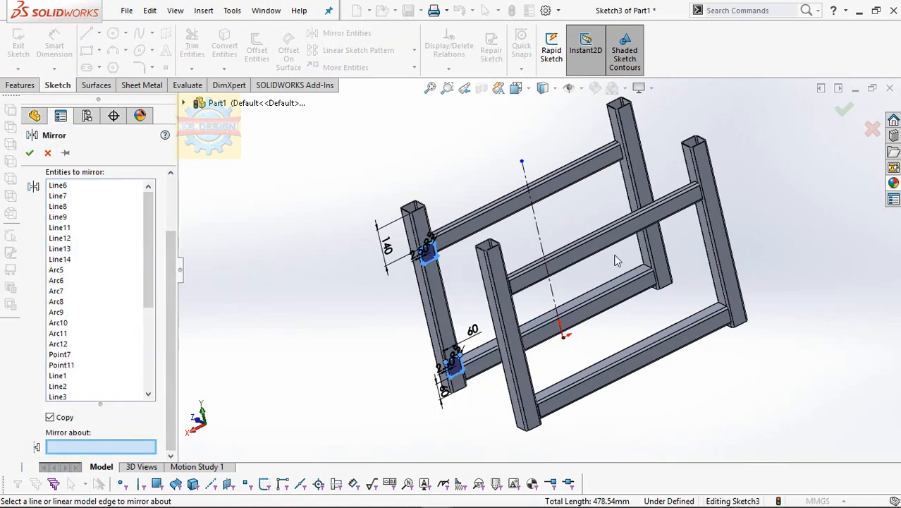
click(537, 227)
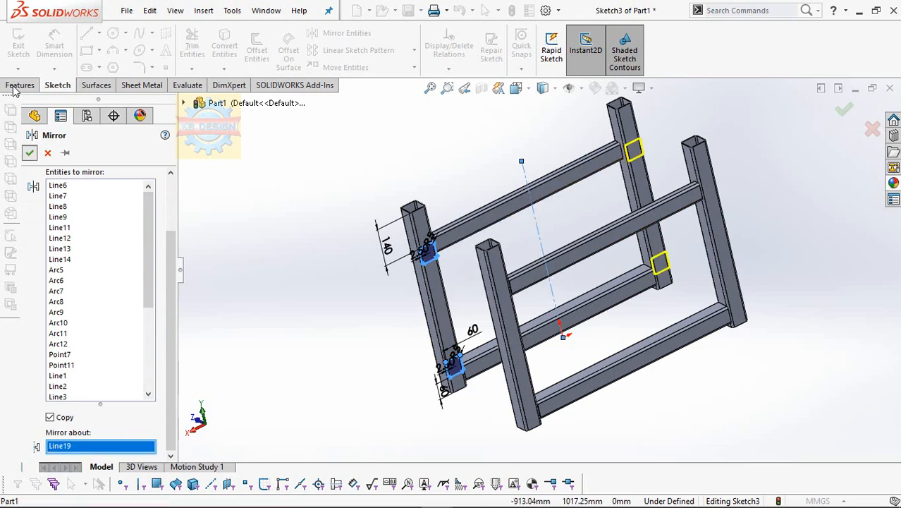
click(31, 153)
- Try to extrude the four tube profiles with Up To Surface, ending at the facing side of the opposite leg
click(20, 84)
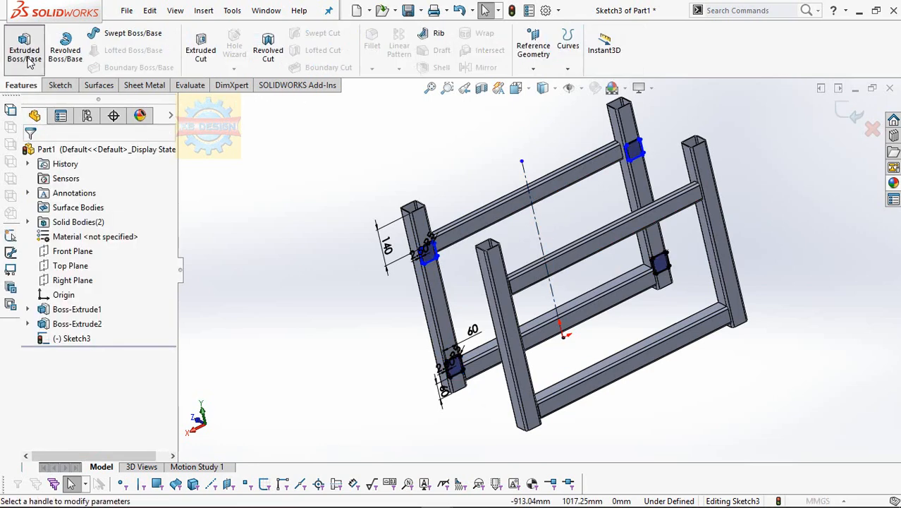
click(29, 62)
click(88, 232)
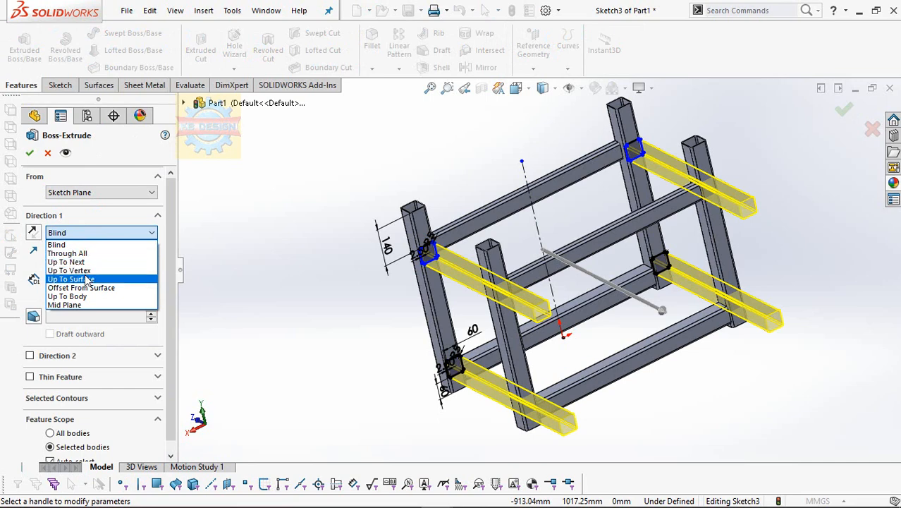
click(70, 279)
middle_drag(635, 282, 633, 339)
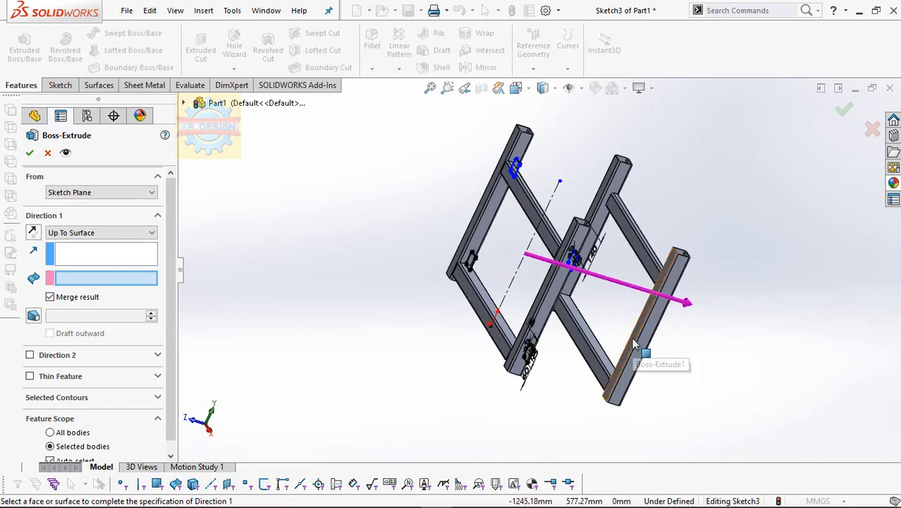
click(634, 344)
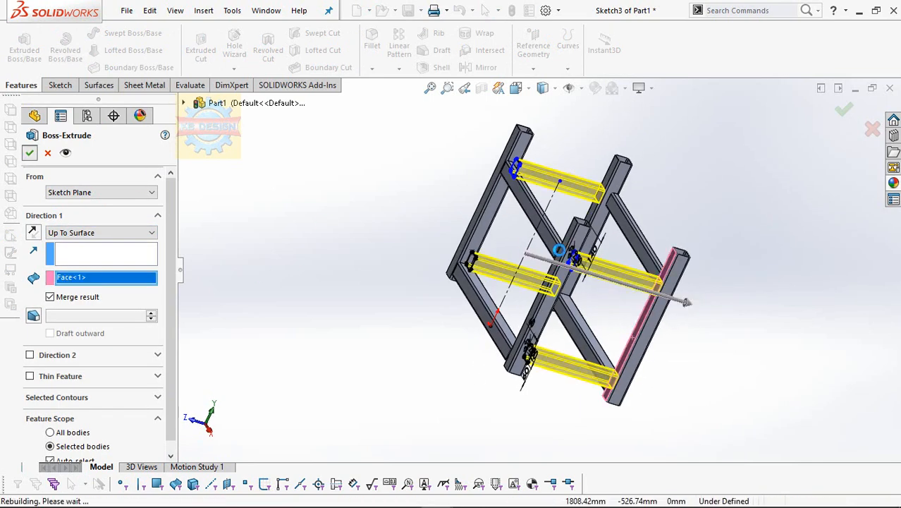
scroll(638, 327, down, 4)
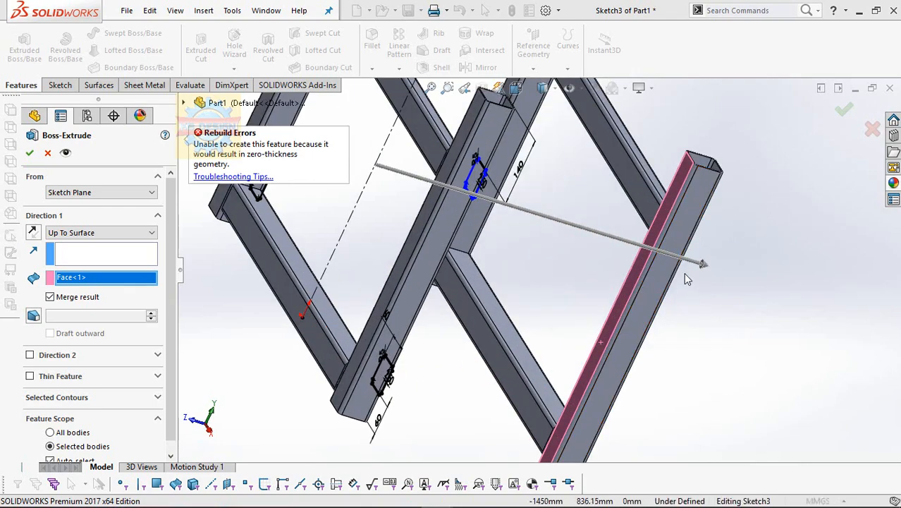
mouse_move(668, 272)
middle_down()
mouse_move(463, 191)
mouse_move(466, 168)
mouse_move(446, 181)
mouse_move(732, 255)
middle_up()
scroll(498, 208, down, 5)
scroll(534, 211, up, 5)
- Try to extrude the four tube profiles with the Up To Next end condition instead
click(92, 236)
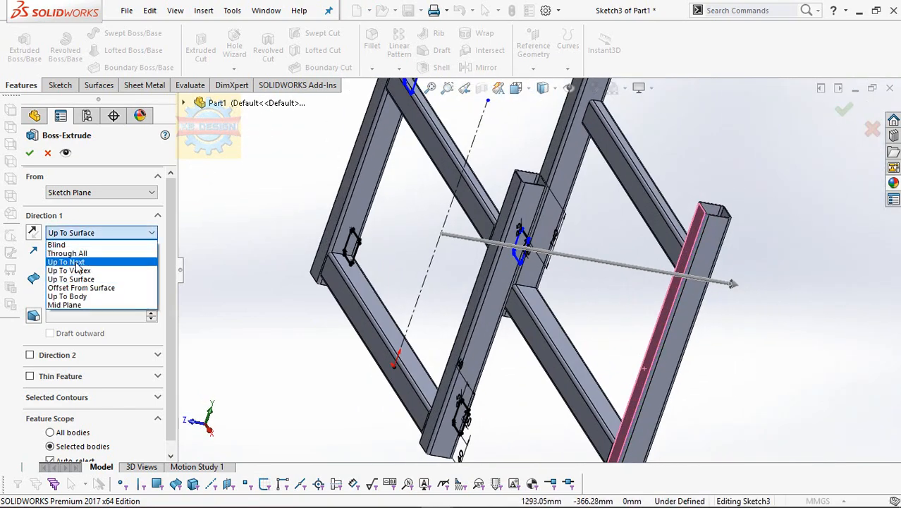
click(77, 264)
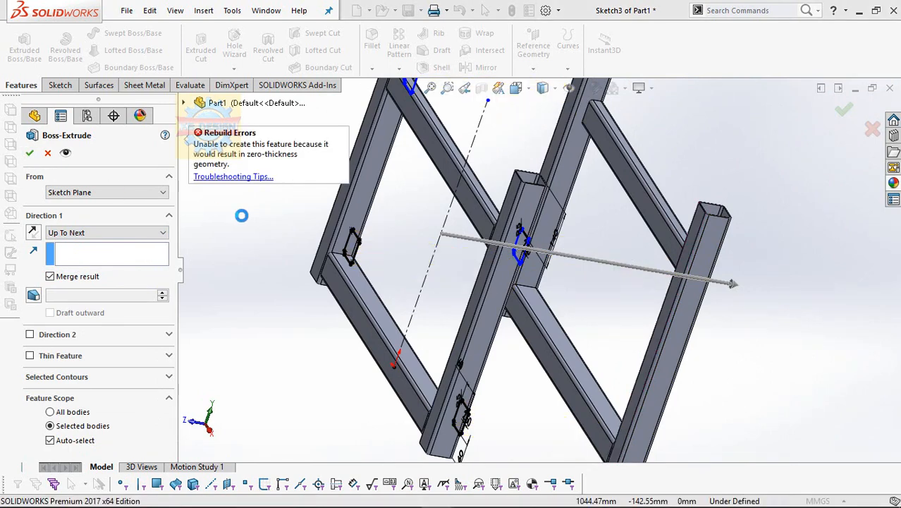
key(Escape)
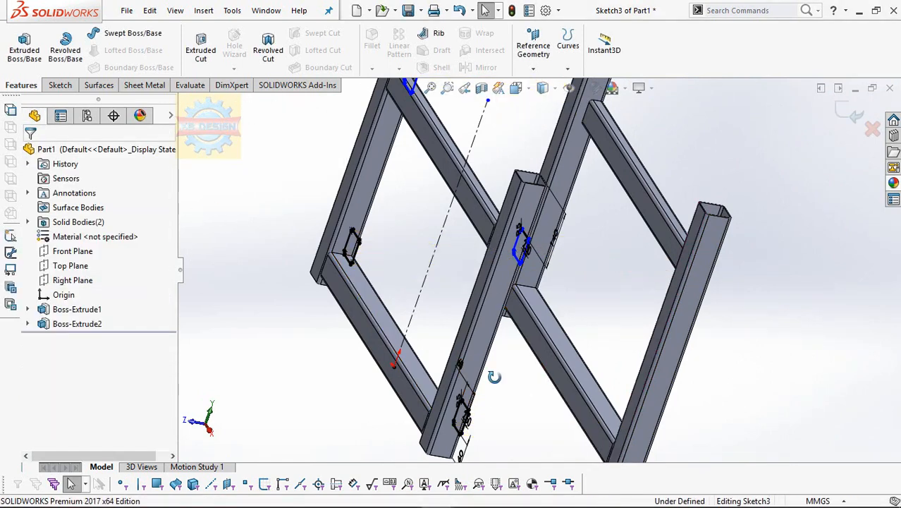
- Examine the lower and upper tube profiles on the leg for their outlines, offsets and fit on the leg face
middle_drag(495, 377, 346, 425)
scroll(347, 423, down, 6)
middle_click(394, 376)
mouse_move(393, 376)
middle_down()
mouse_move(347, 342)
mouse_move(385, 317)
middle_up()
scroll(384, 317, up, 4)
scroll(416, 298, down, 4)
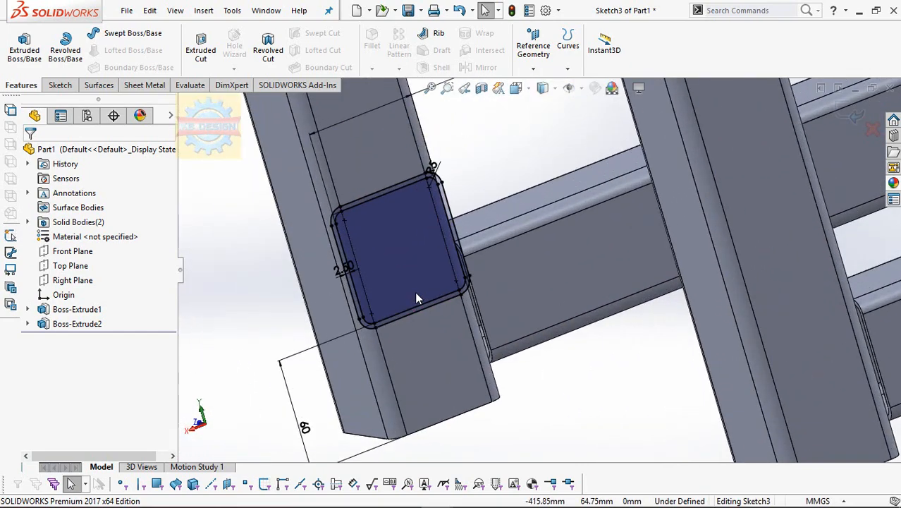
scroll(416, 295, up, 8)
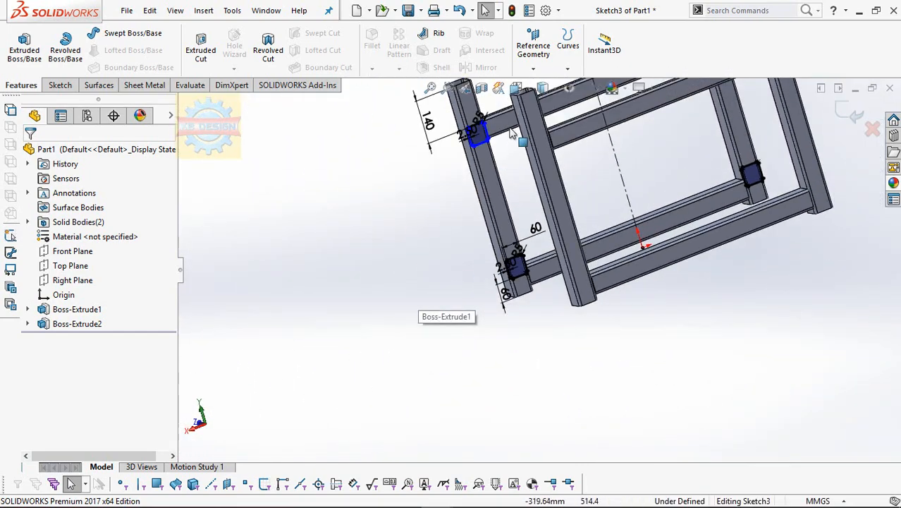
scroll(513, 134, down, 6)
scroll(519, 201, up, 3)
scroll(508, 254, down, 1)
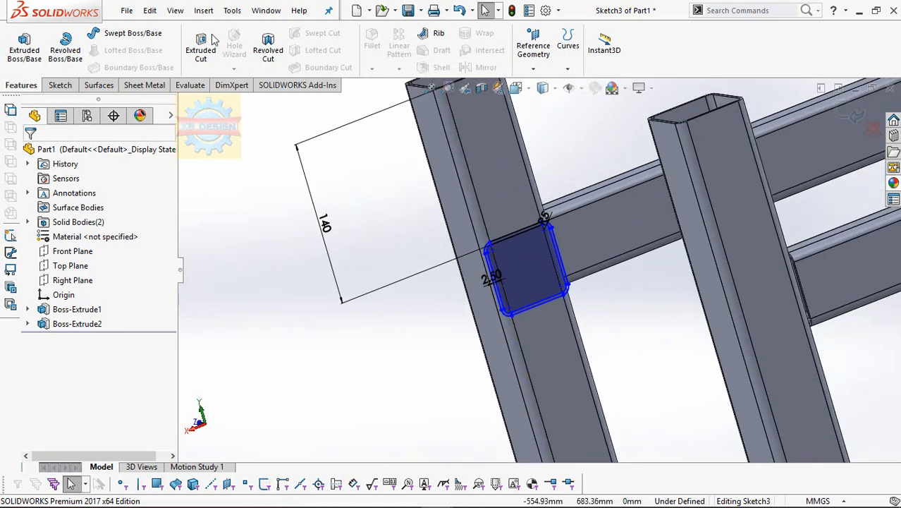
- Dimension the width of the upper tube profile between the ends of its straight top edge
click(60, 86)
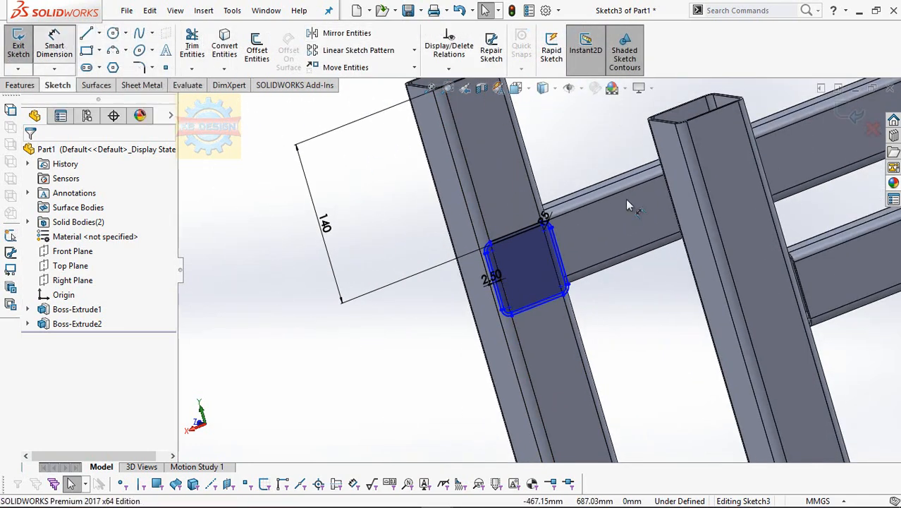
click(542, 229)
click(554, 175)
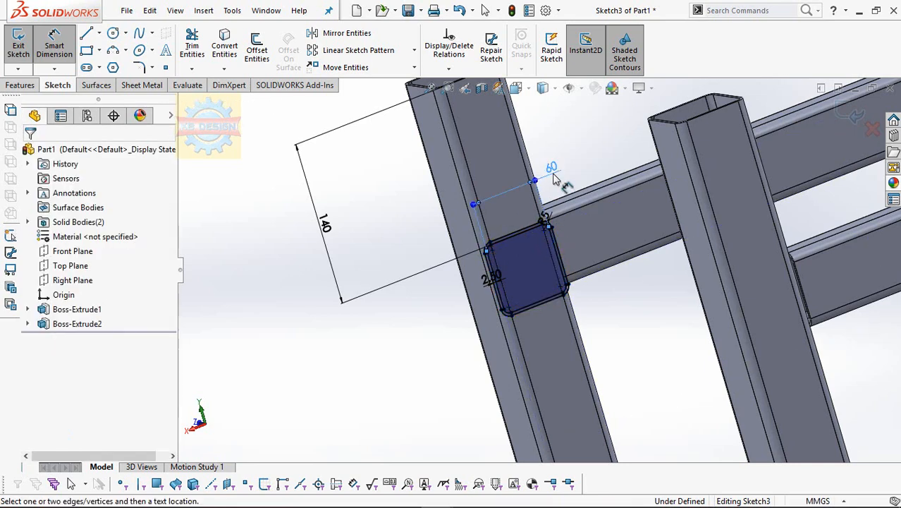
scroll(564, 255, down, 2)
scroll(557, 254, up, 3)
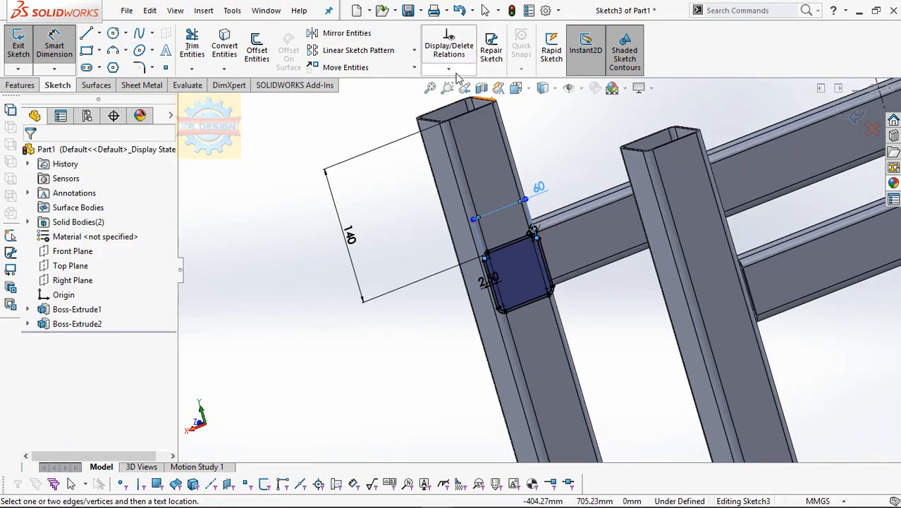
- Add a Vertical relation between the top-edge midpoints of the upper and lower tube profiles on the leg
click(449, 68)
click(467, 97)
click(512, 245)
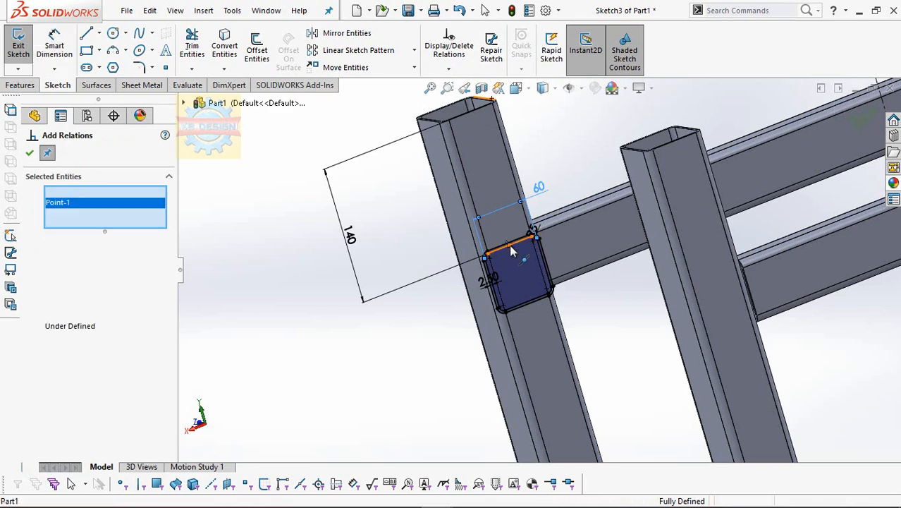
click(469, 113)
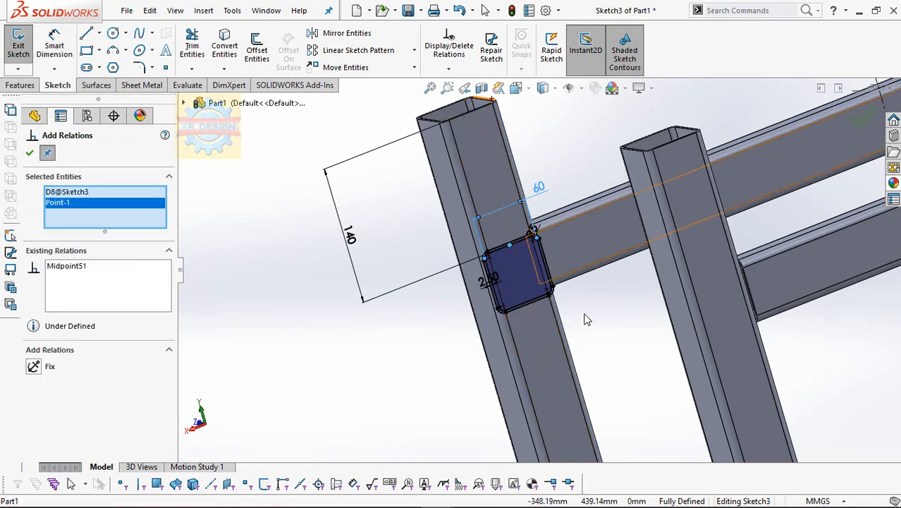
mouse_move(585, 315)
middle_down()
mouse_move(589, 306)
mouse_move(557, 332)
middle_up()
scroll(550, 296, down, 3)
scroll(547, 289, down, 1)
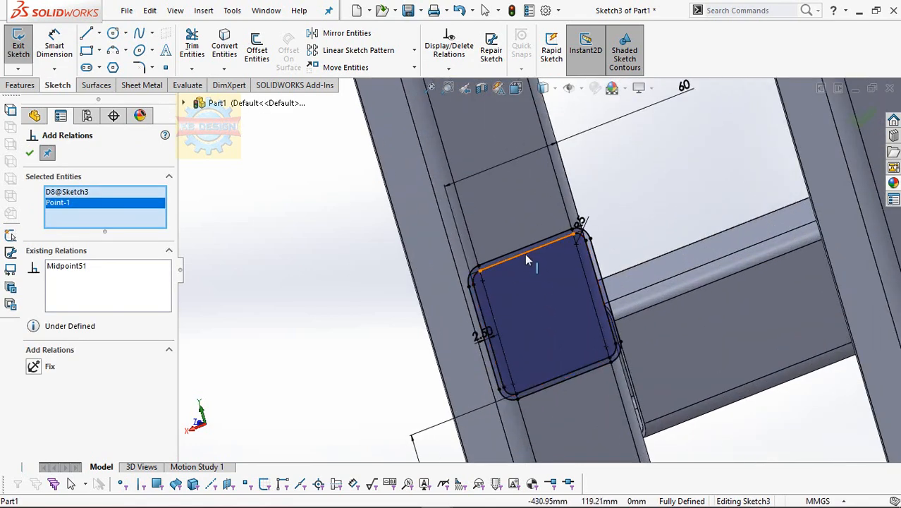
click(527, 251)
click(156, 192)
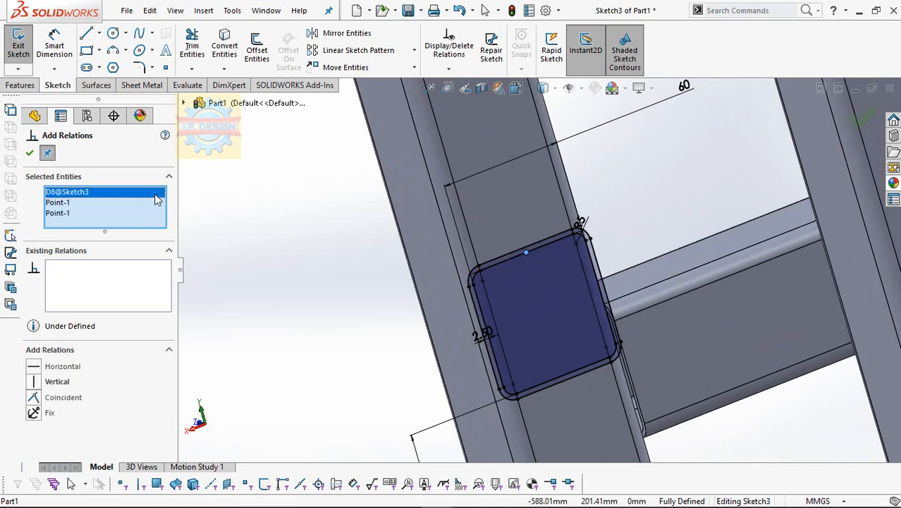
right_click(158, 195)
click(187, 217)
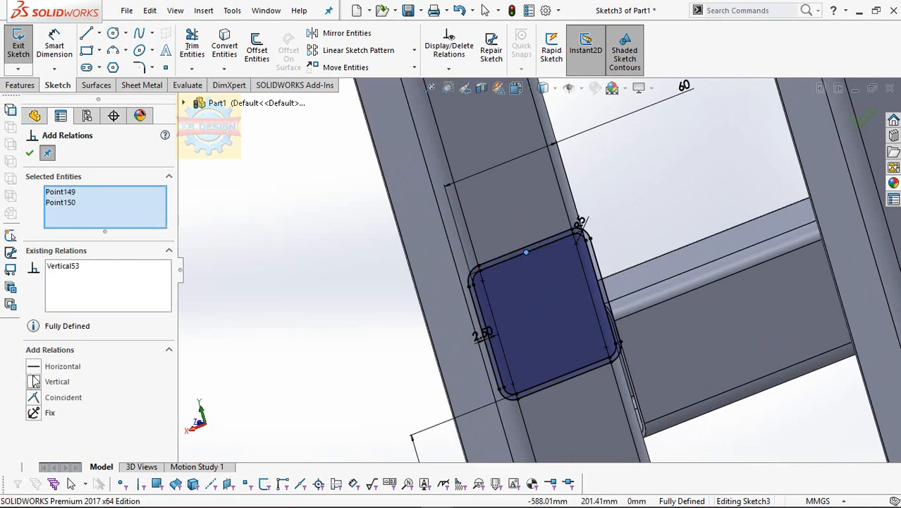
click(30, 152)
- Exit the profile sketch and try to extrude its four tube profiles with Up To Next in Direction 1
scroll(429, 272, up, 8)
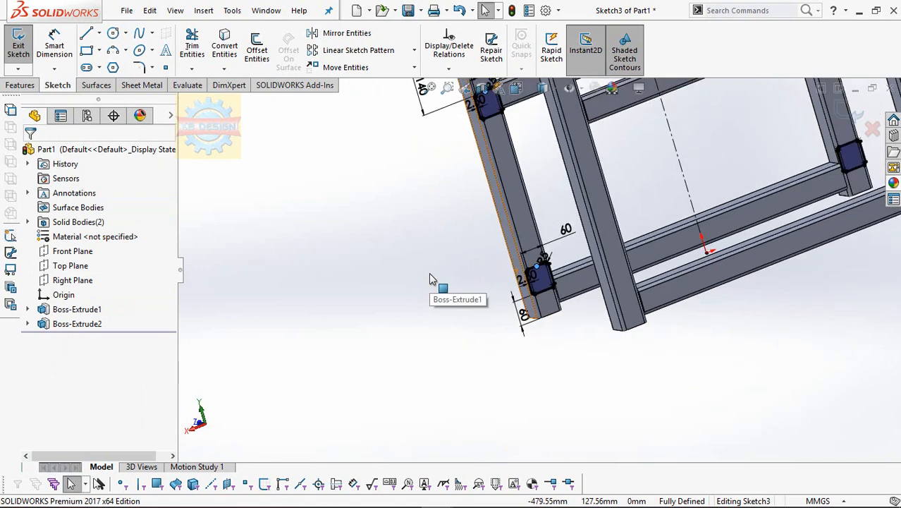
middle_drag(554, 268, 479, 257)
click(18, 46)
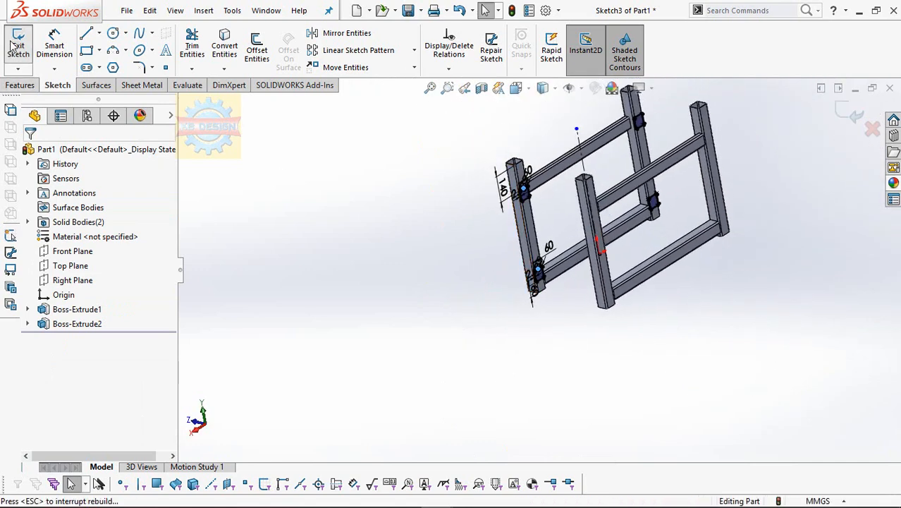
click(70, 324)
click(60, 338)
click(20, 84)
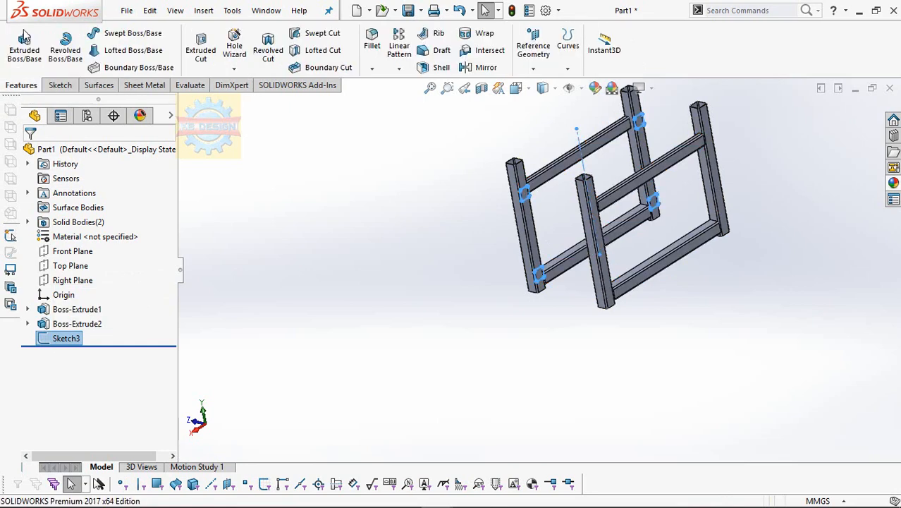
click(24, 46)
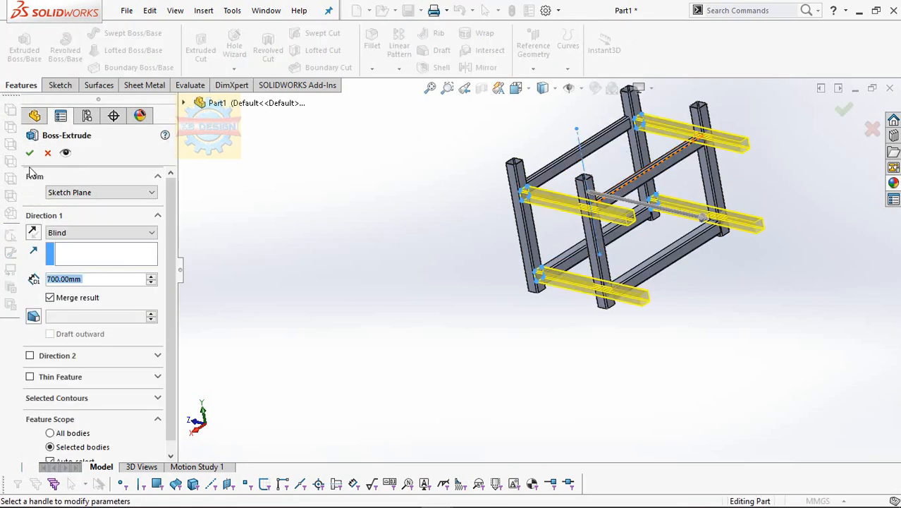
click(101, 232)
click(71, 261)
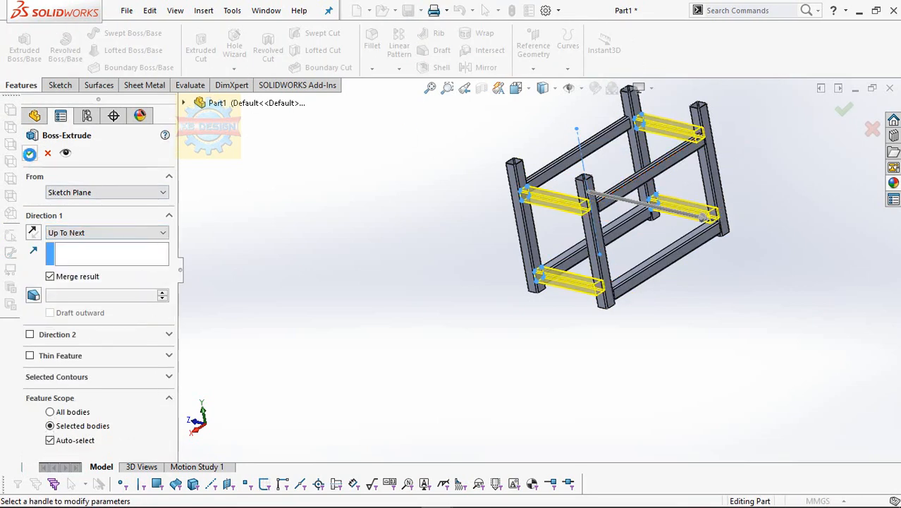
click(30, 154)
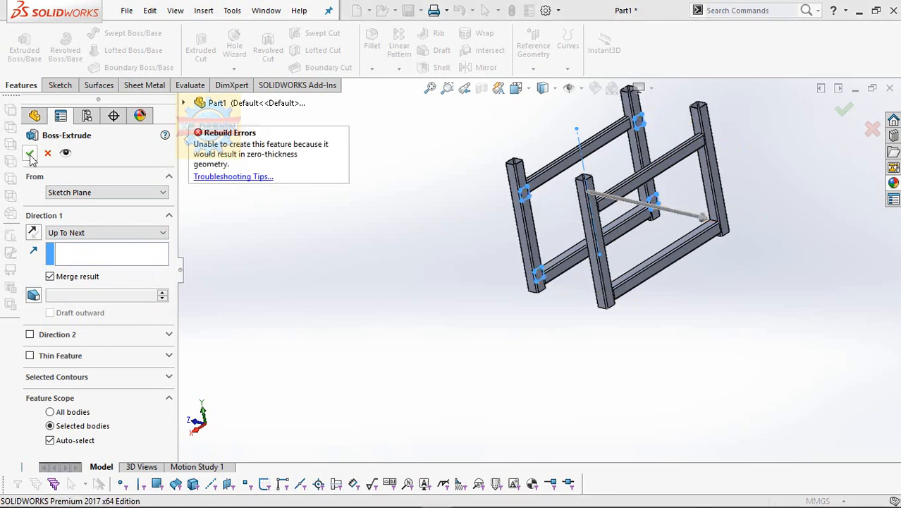
- Add Direction 2 with Up To Next to the tube profile extrusion and apply the feature
scroll(526, 189, down, 5)
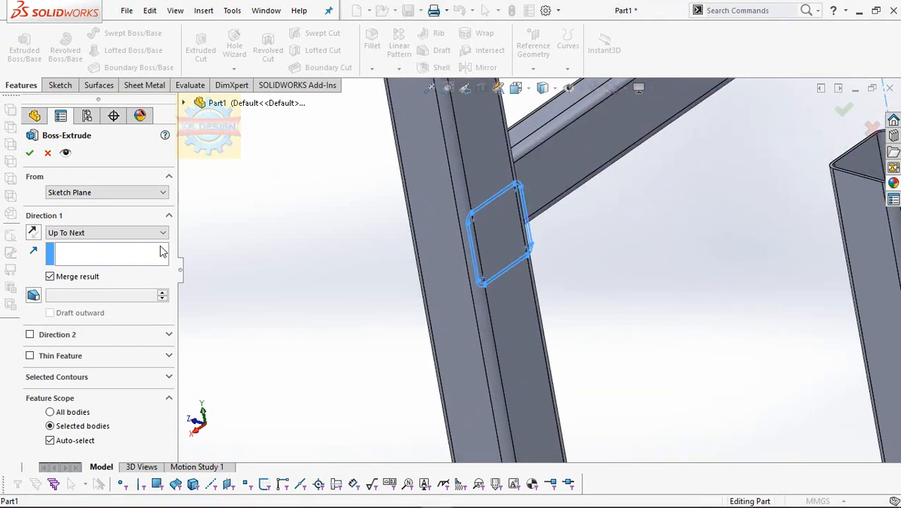
click(30, 334)
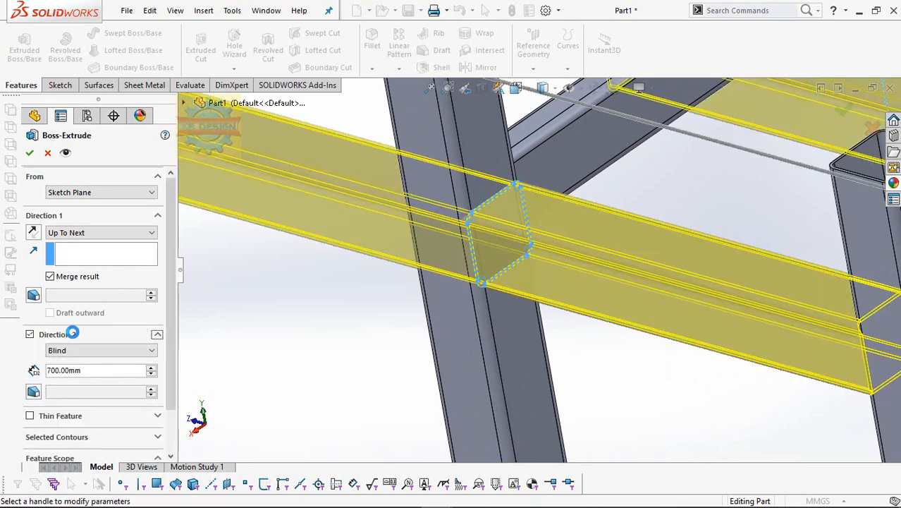
click(72, 350)
click(67, 381)
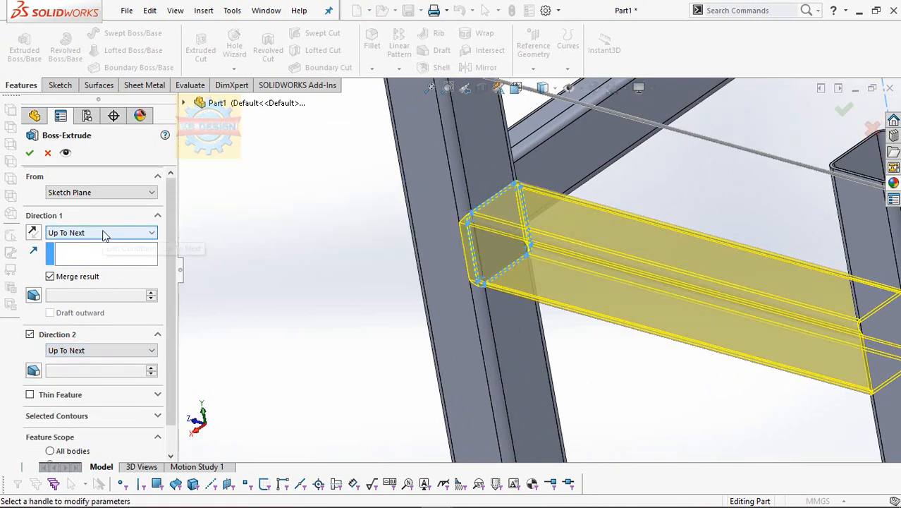
click(29, 152)
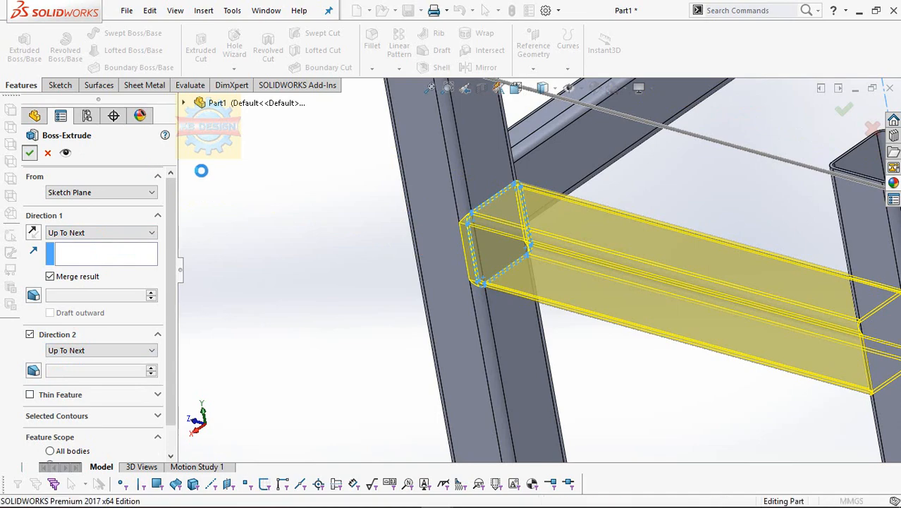
scroll(494, 275, up, 5)
scroll(825, 212, down, 3)
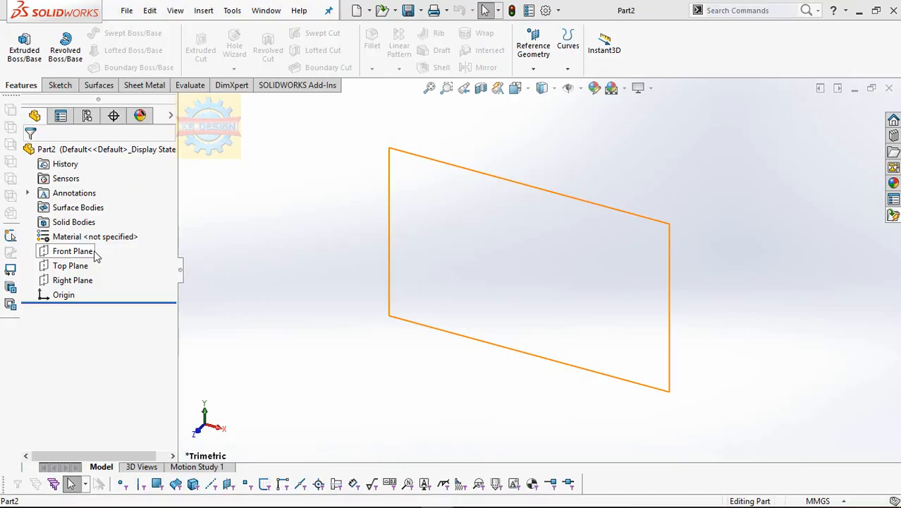
- On the Front Plane, sketch a closed right-angled trapezoid from the origin with a base about 103 mm long and a slanted outer side
click(73, 251)
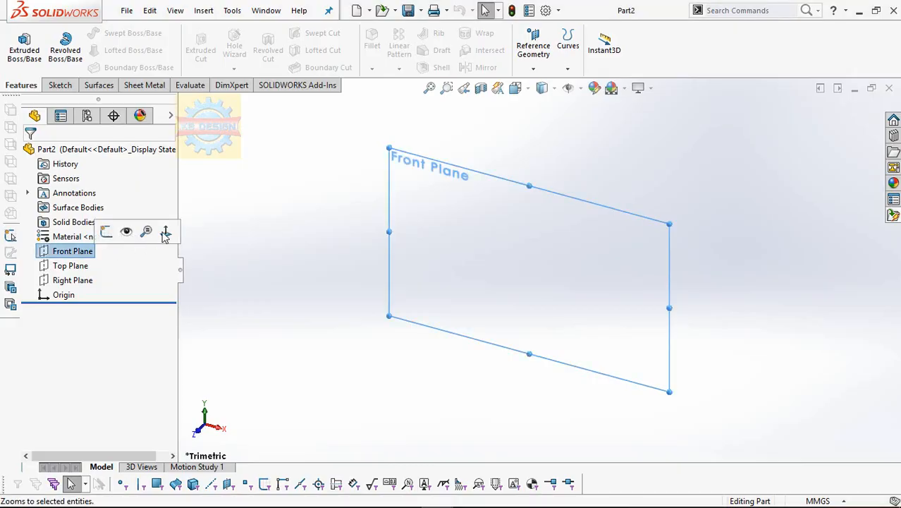
click(166, 233)
click(60, 85)
click(22, 41)
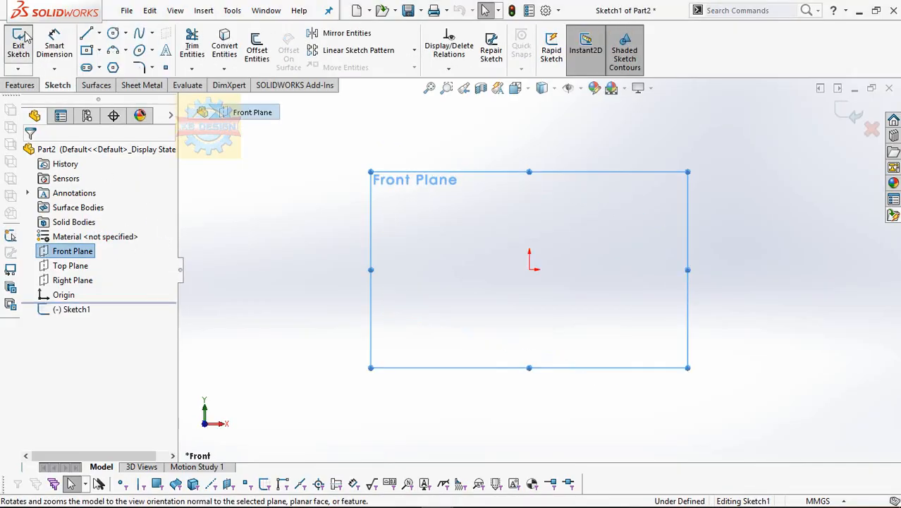
click(530, 268)
click(529, 184)
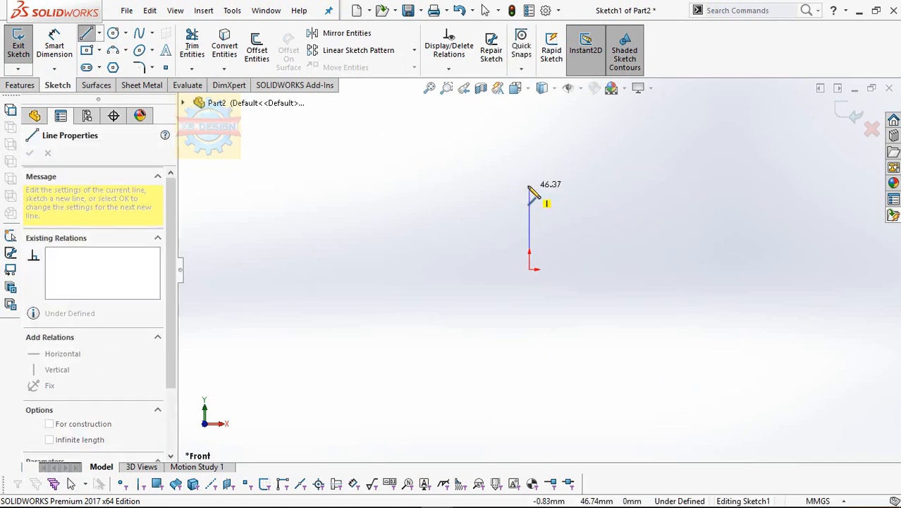
click(641, 185)
click(712, 269)
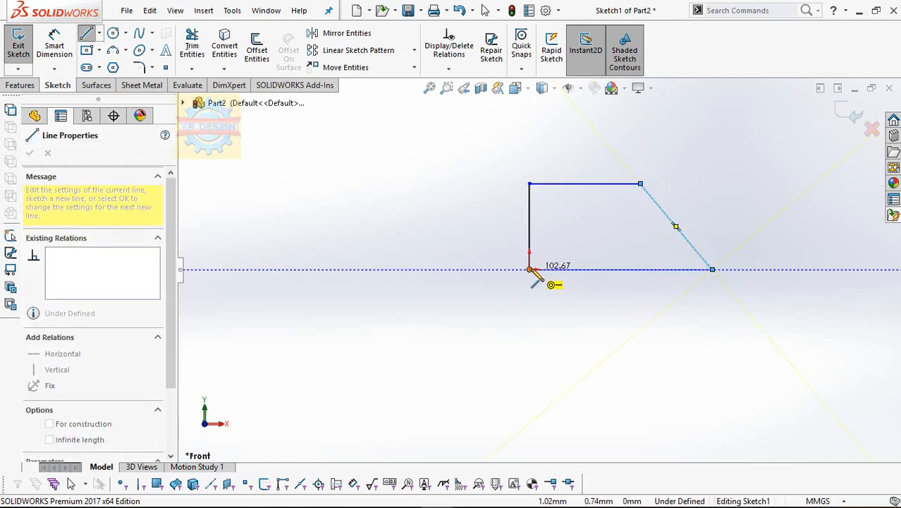
click(529, 268)
key(Escape)
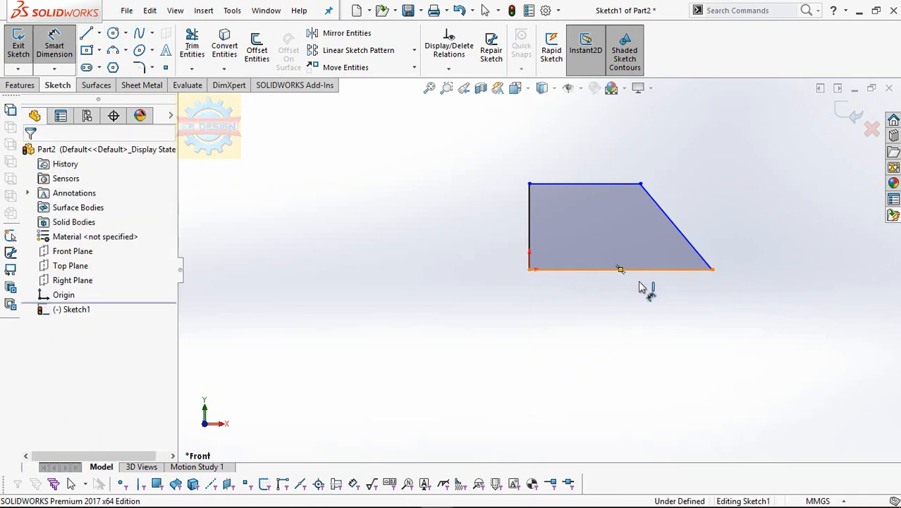
- Dimension the trapezoid with a base of 25 mm and a height of 18 mm
click(640, 284)
click(639, 312)
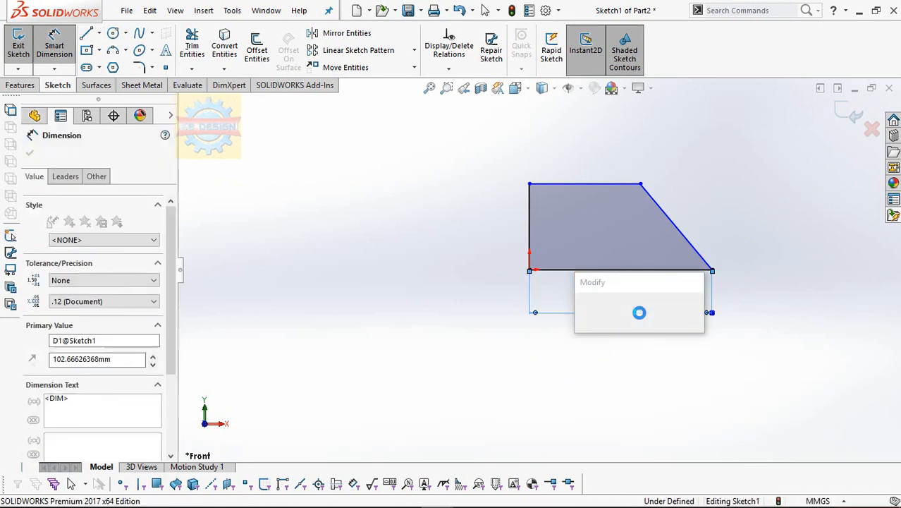
text(25)
key(Return)
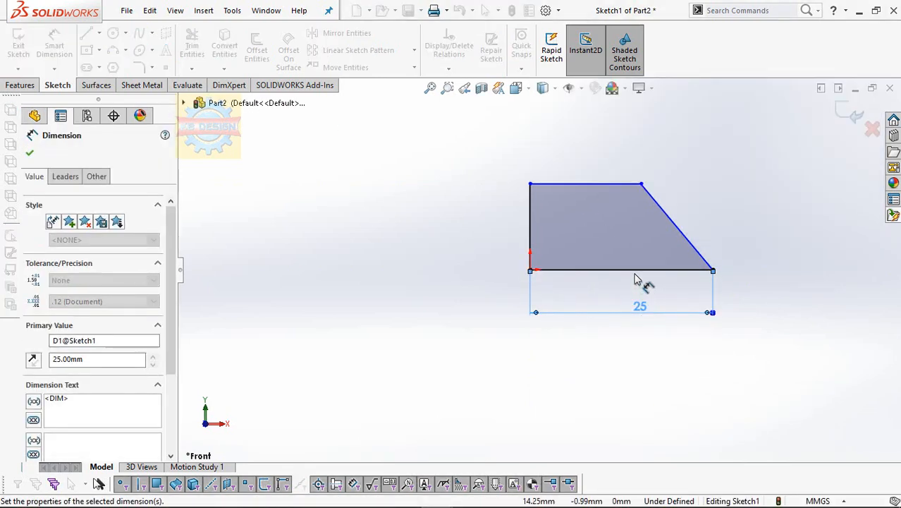
click(640, 270)
click(621, 184)
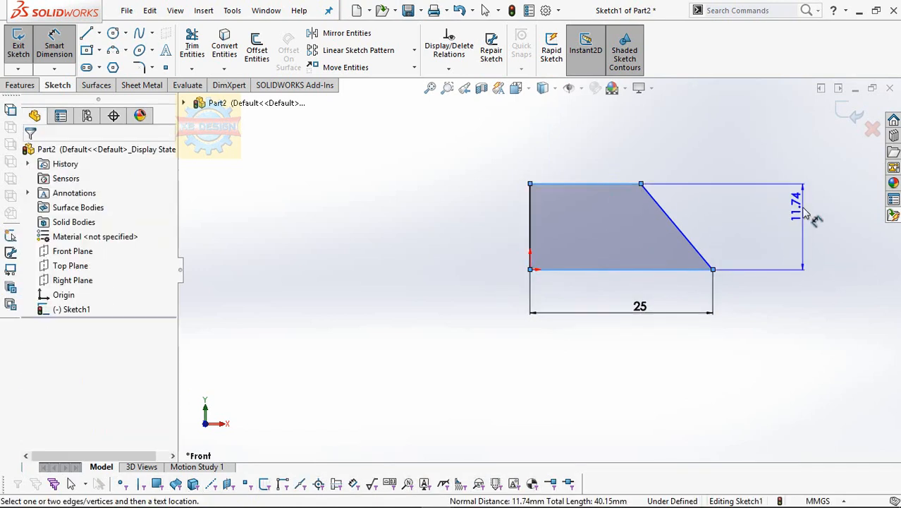
click(806, 214)
text(18)
key(Return)
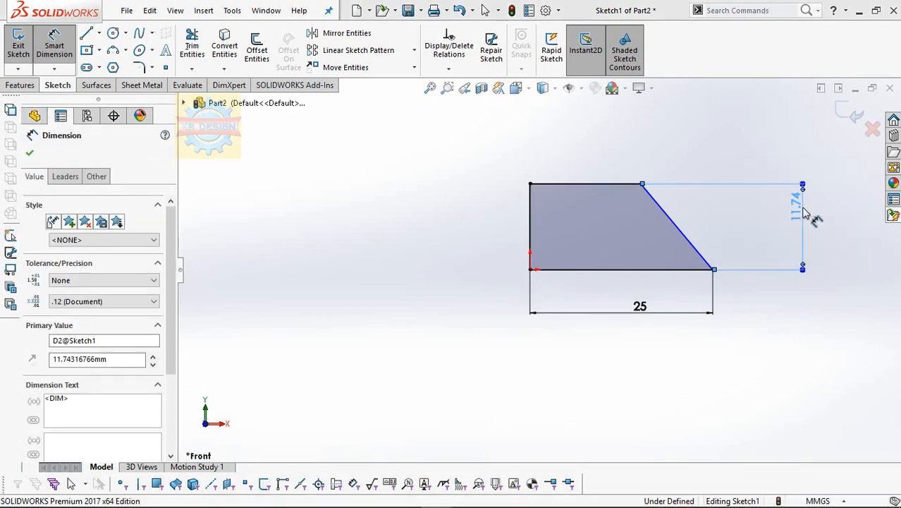
- Set the angle between the trapezoid's base and its slanted side to 45 degrees
click(675, 271)
click(669, 237)
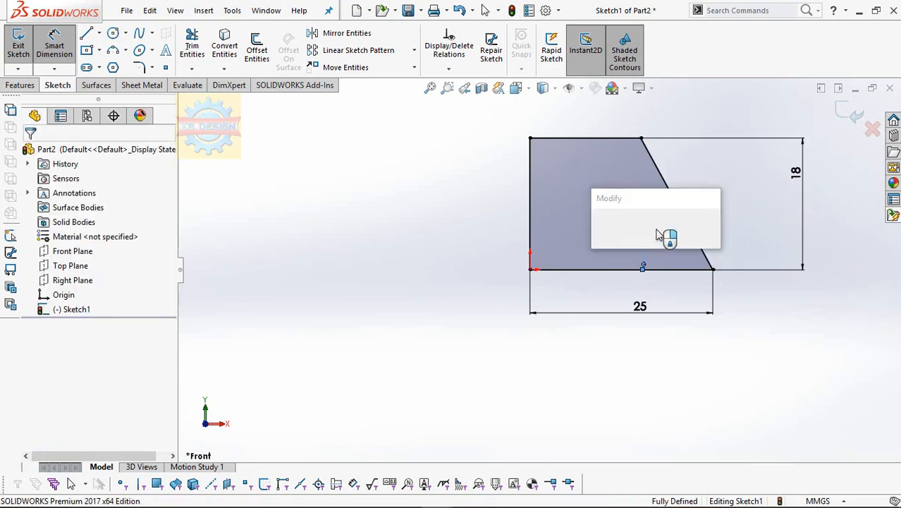
text(45)
key(Return)
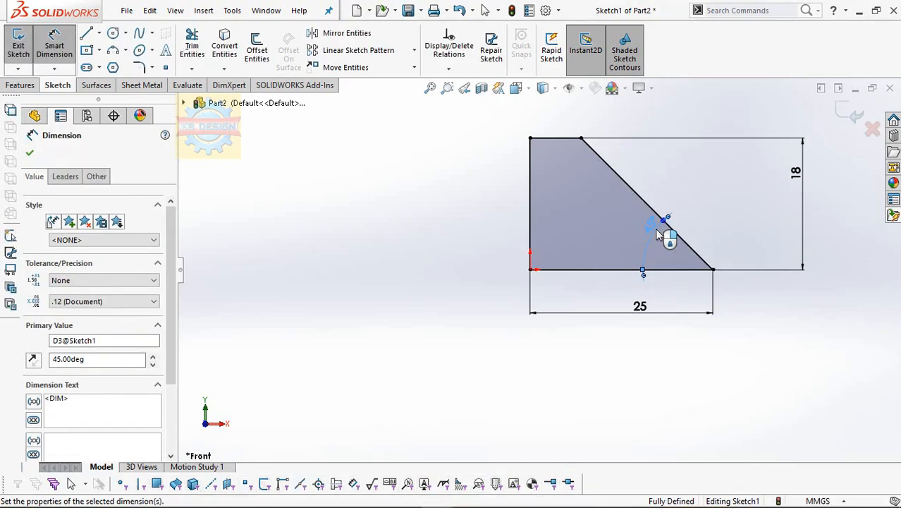
- Revolve the trapezoid profile 360 degrees about its vertical side
click(20, 85)
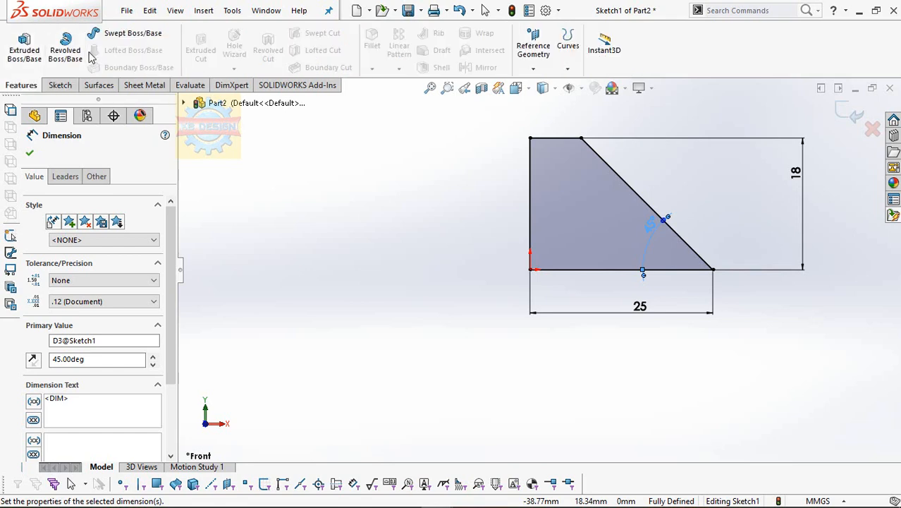
click(71, 88)
click(36, 86)
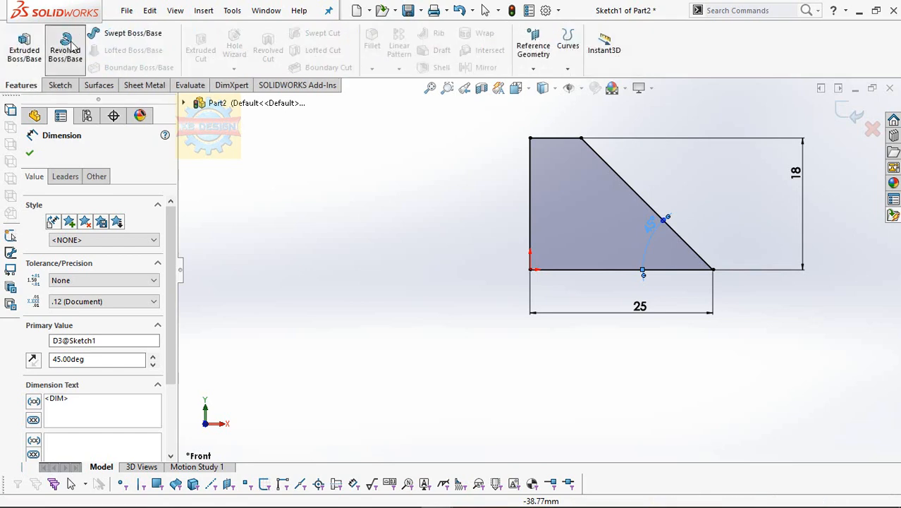
click(65, 46)
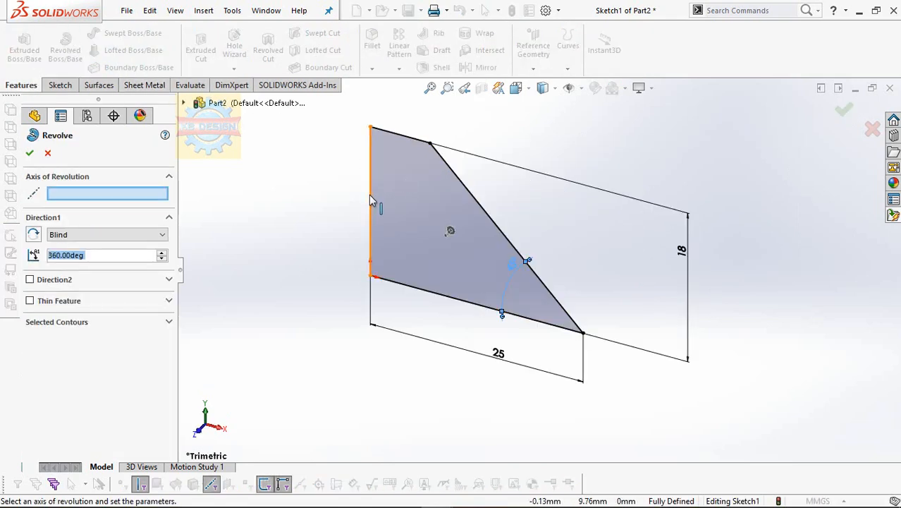
click(369, 195)
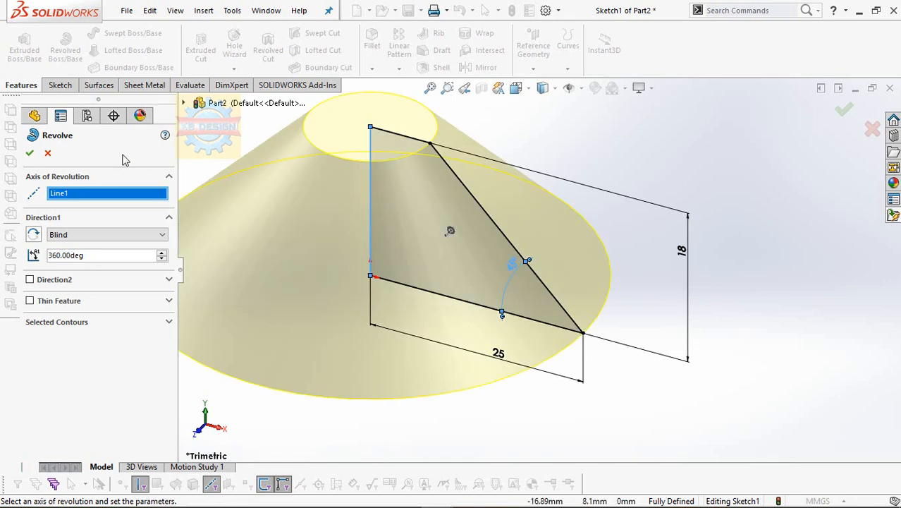
click(47, 154)
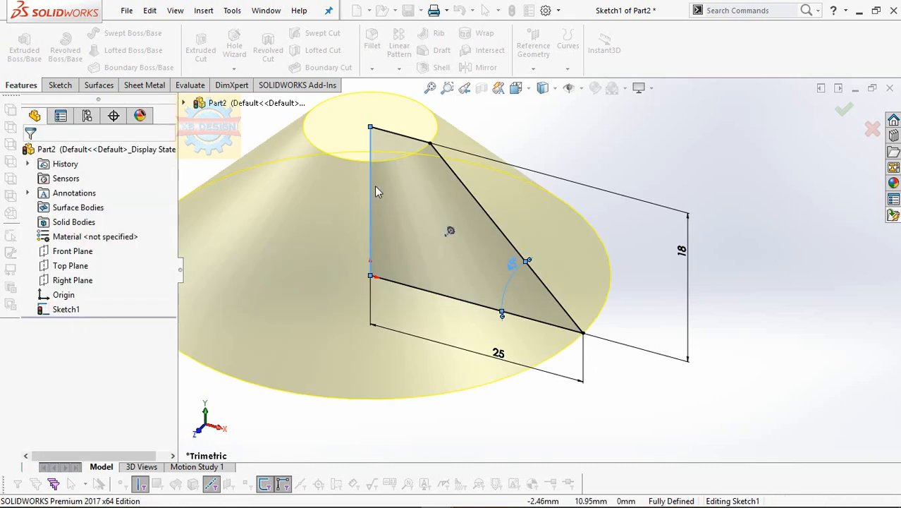
- Leave the revolve and view the trapezoid sketch from the front
key(space)
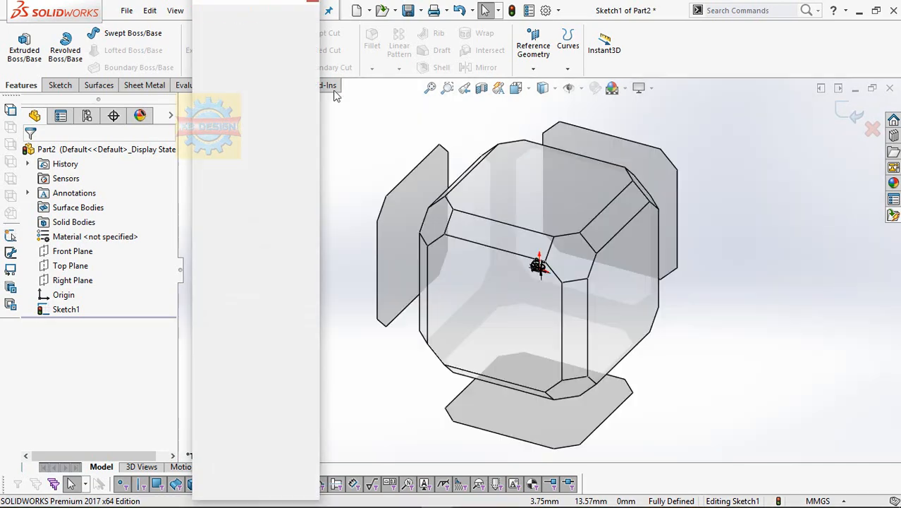
click(576, 285)
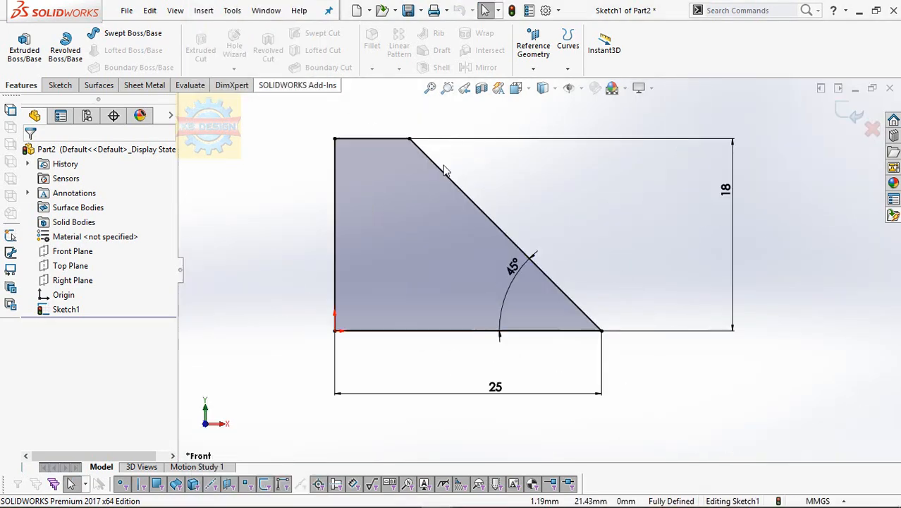
click(476, 216)
key(Delete)
key(Return)
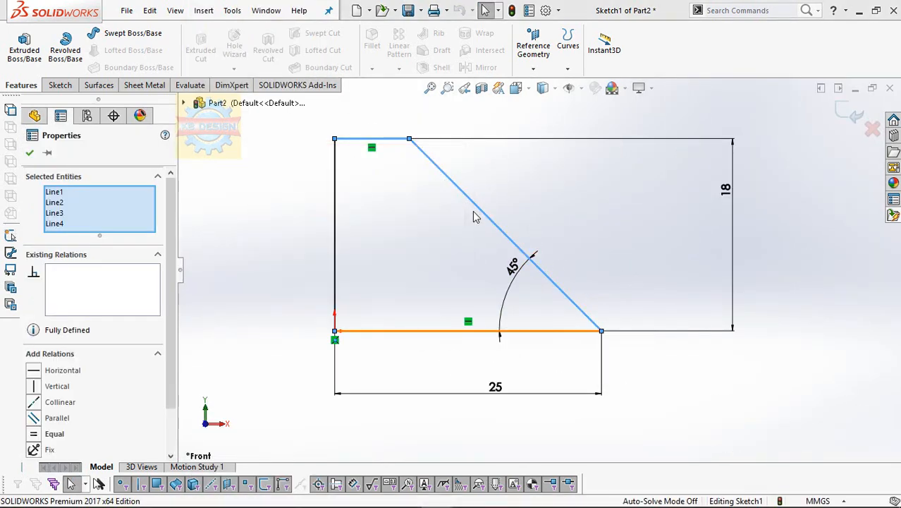
key(ctrl+z)
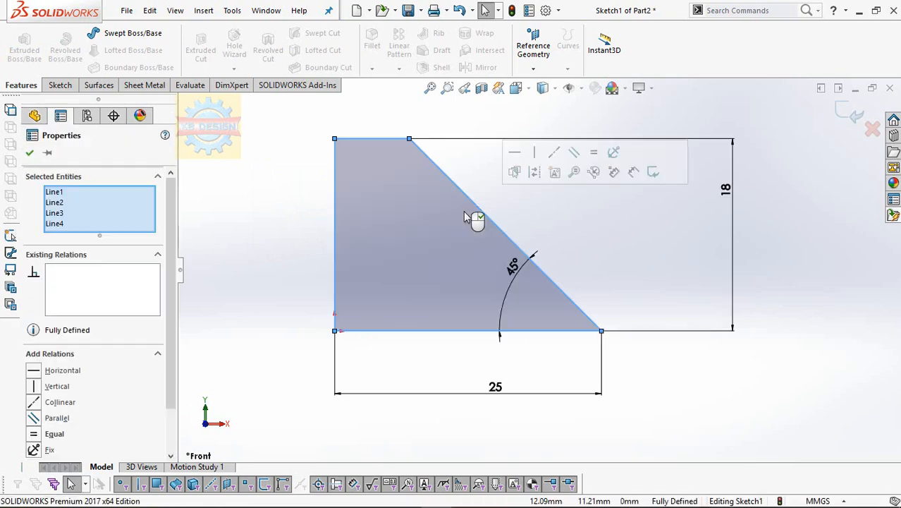
key(Escape)
- Trim away the slanted side of the trapezoid
click(61, 86)
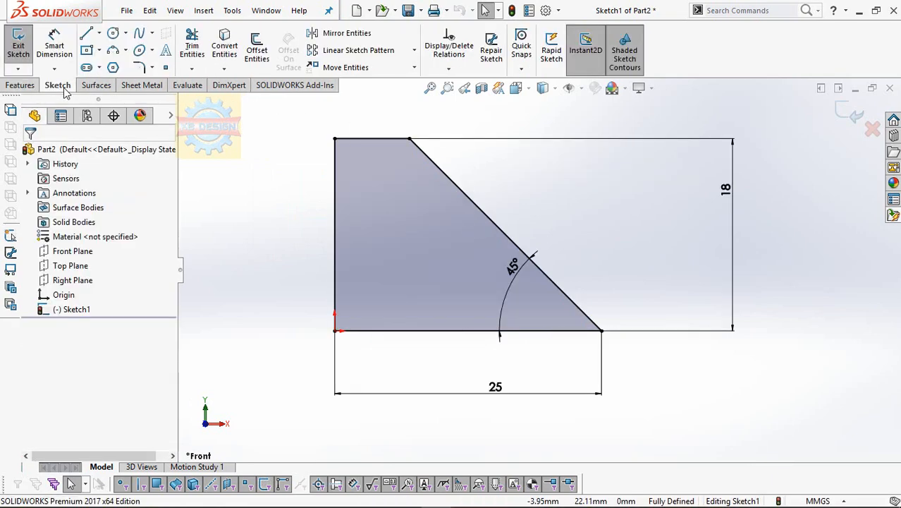
click(192, 43)
drag(522, 187, 474, 229)
click(192, 44)
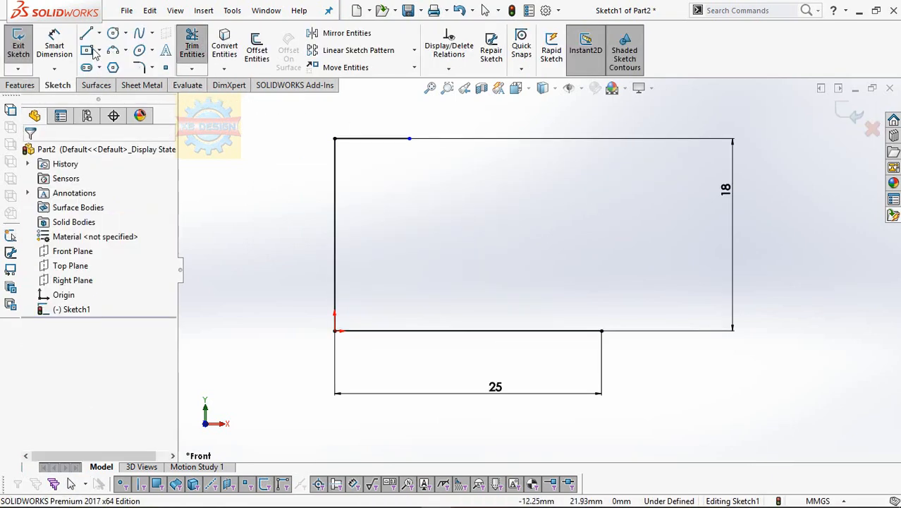
- Draw a vertical line about 5.7 mm long up from the base's outer end and close the profile with a slanted line to the top edge
click(86, 33)
click(601, 331)
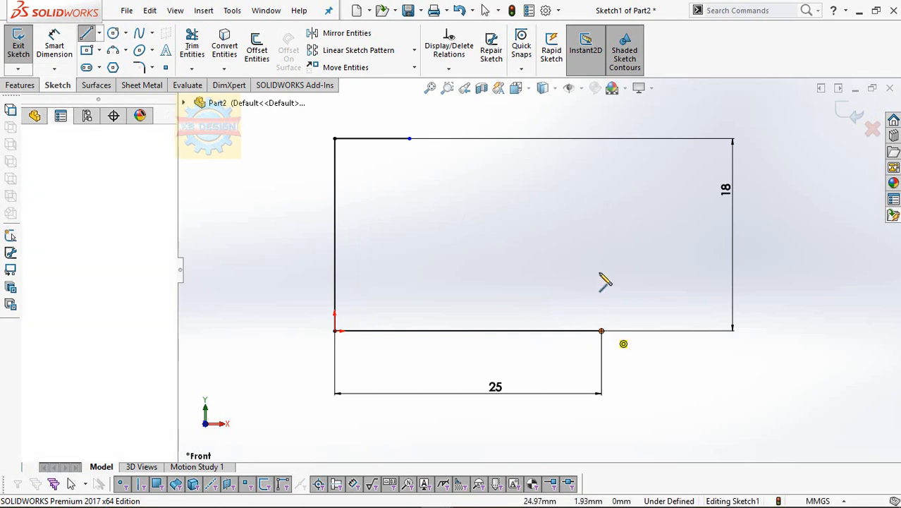
click(601, 269)
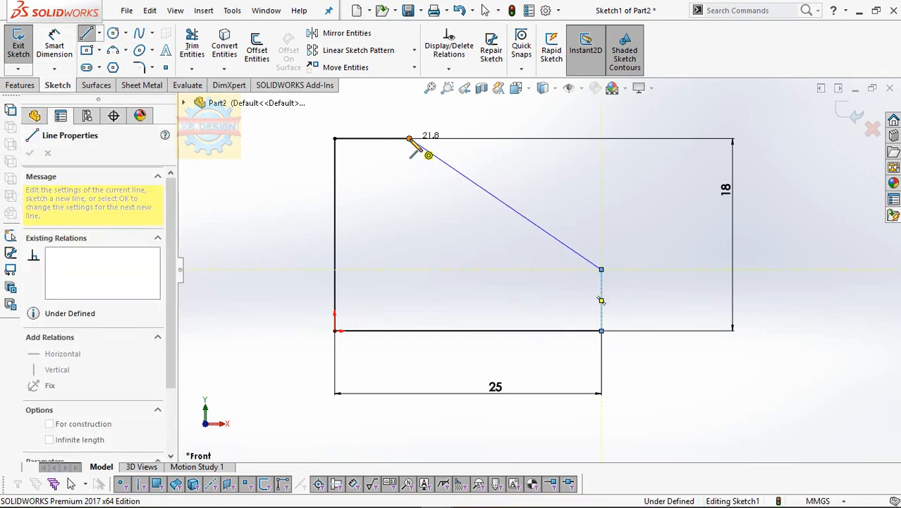
click(409, 138)
- Dimension the short outer vertical side of the profile at 10 mm
click(54, 45)
click(603, 289)
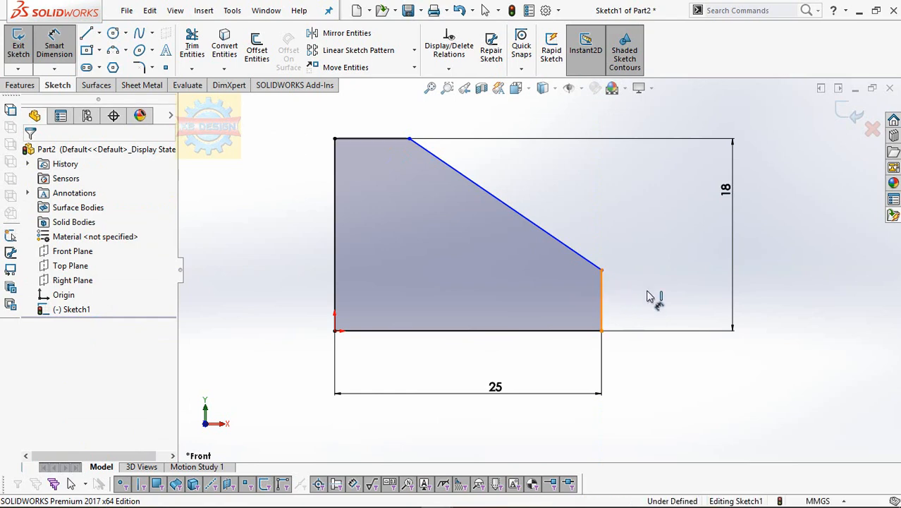
click(675, 292)
text(10)
key(Return)
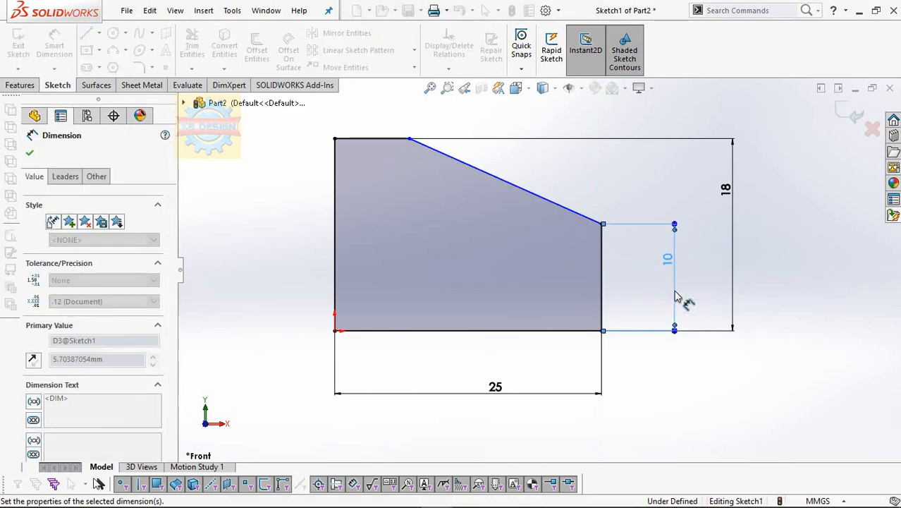
- Set the angle between the slanted side and the base to 45 degrees
click(560, 204)
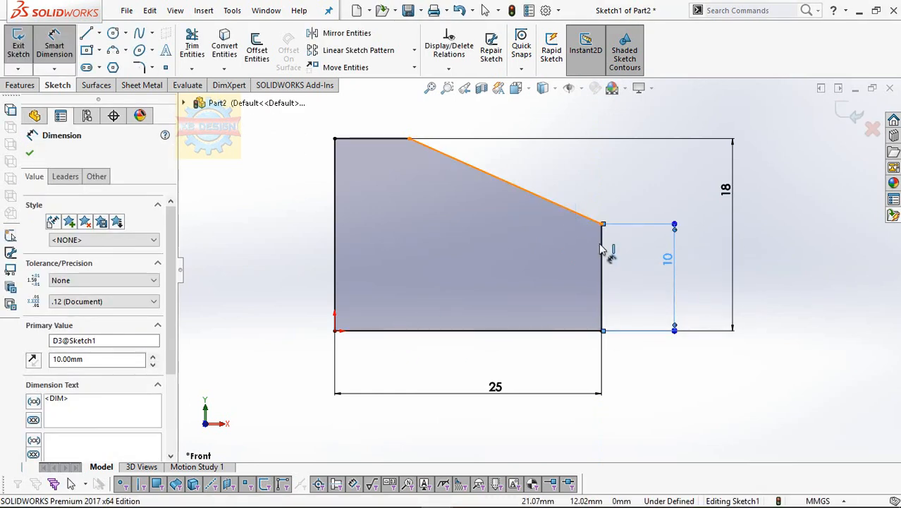
click(477, 330)
click(241, 246)
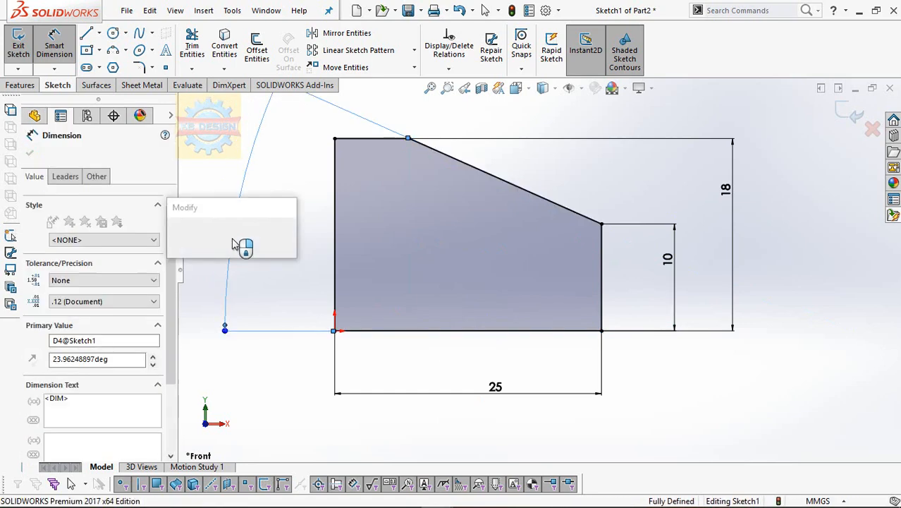
text(45)
key(Return)
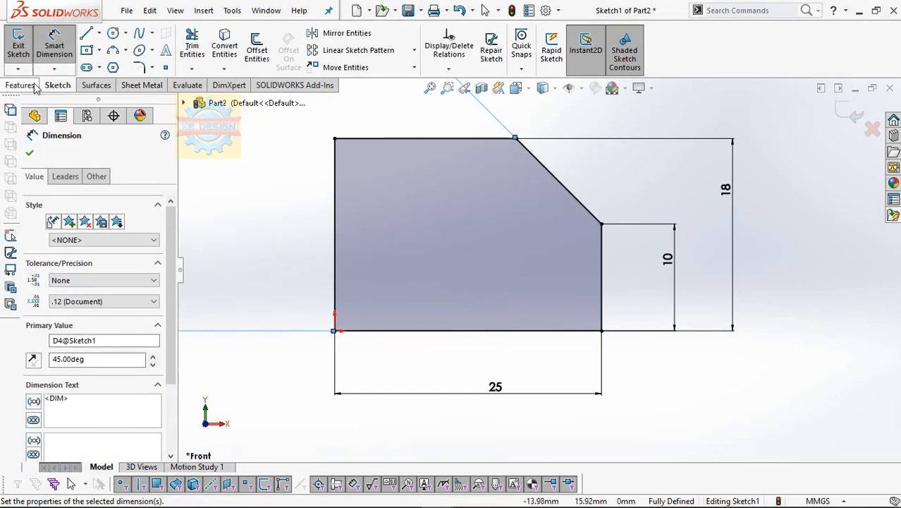
- Revolve the five-sided profile 360 degrees about its inner vertical side
click(35, 85)
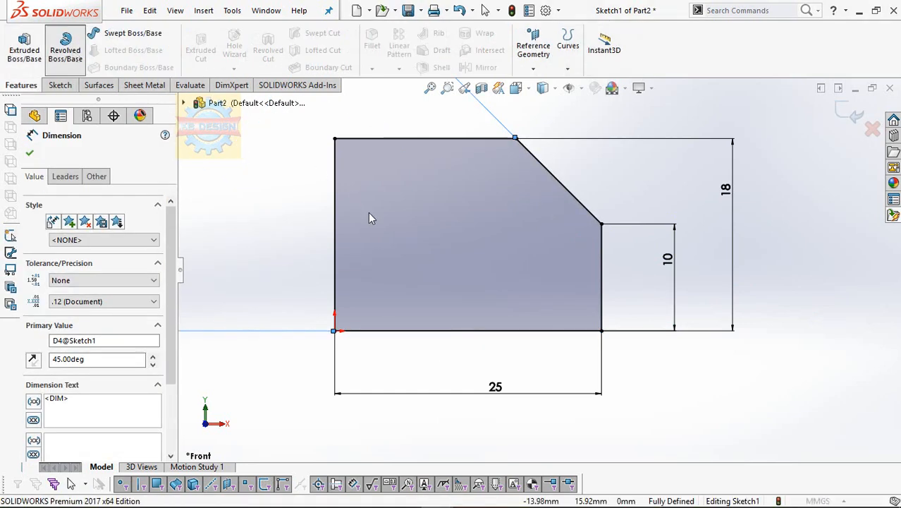
click(490, 238)
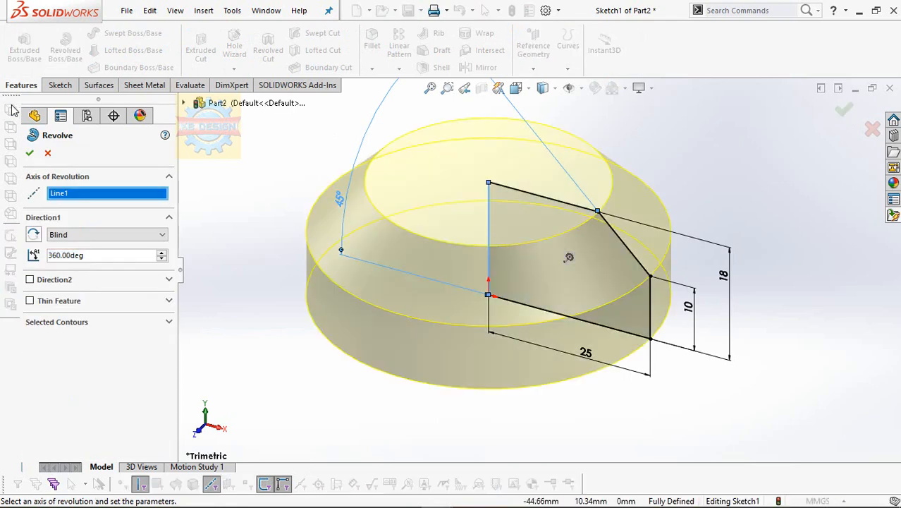
click(29, 154)
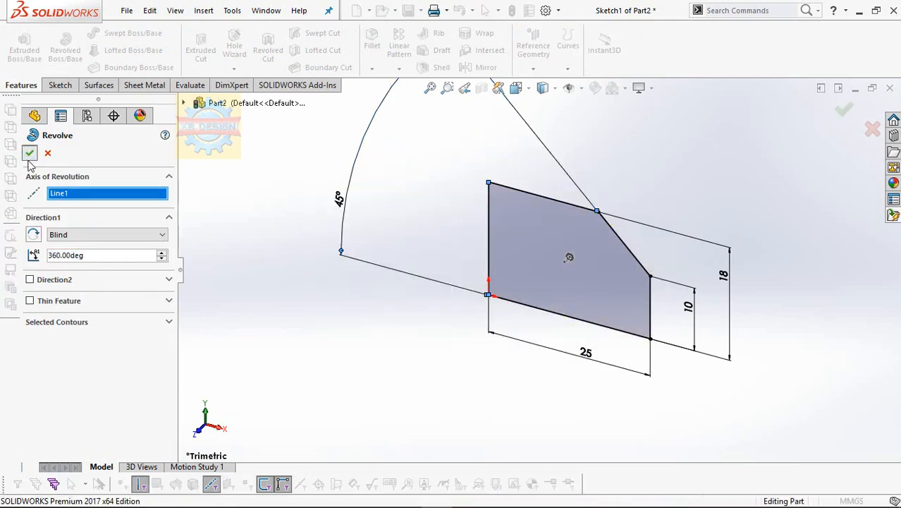
- Chamfer the bottom circular edge of the revolved body by 1 mm at 45 degrees
middle_drag(415, 243, 375, 167)
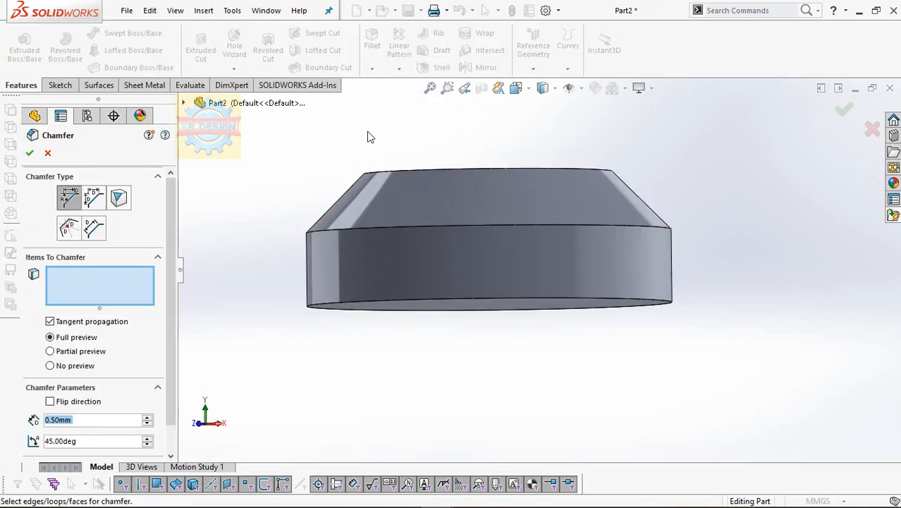
text(1)
key(Return)
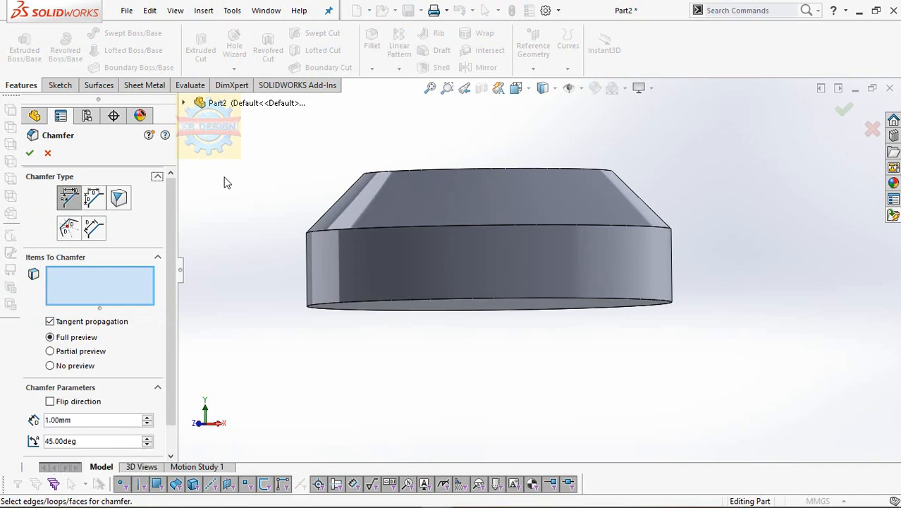
click(315, 309)
click(29, 152)
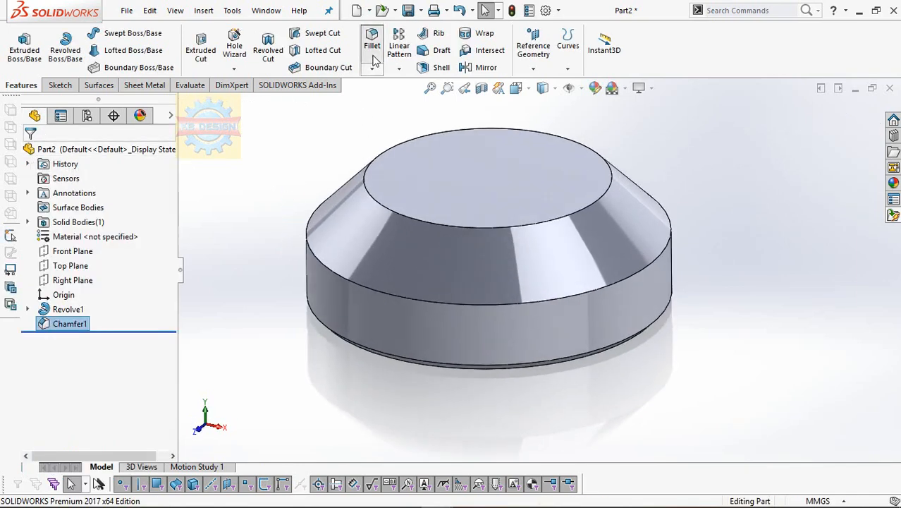
- Fillet the circular edge of the body's top face with a 5 mm radius
click(373, 57)
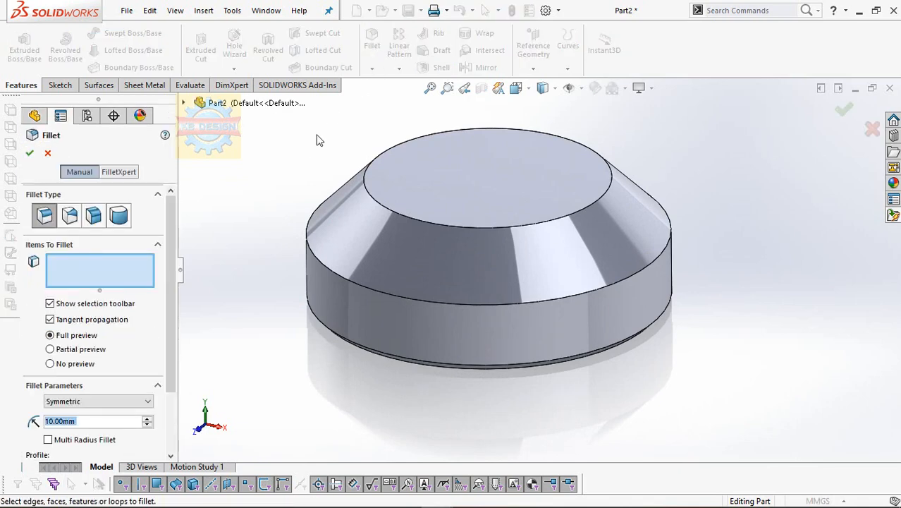
text(5)
click(364, 188)
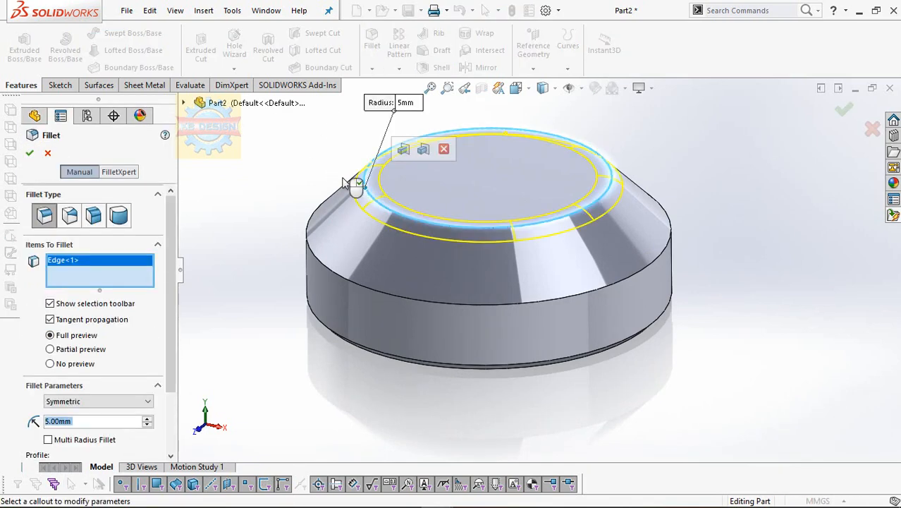
- On the body's top face, sketch a six-sided polygon centred on the origin, about 18.3 mm across flats, with one corner straight above the centre
click(429, 180)
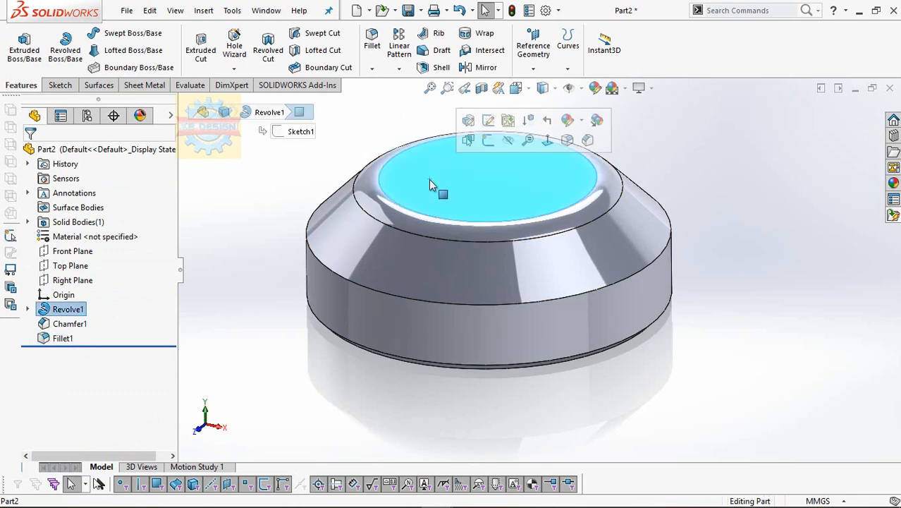
click(544, 145)
click(60, 85)
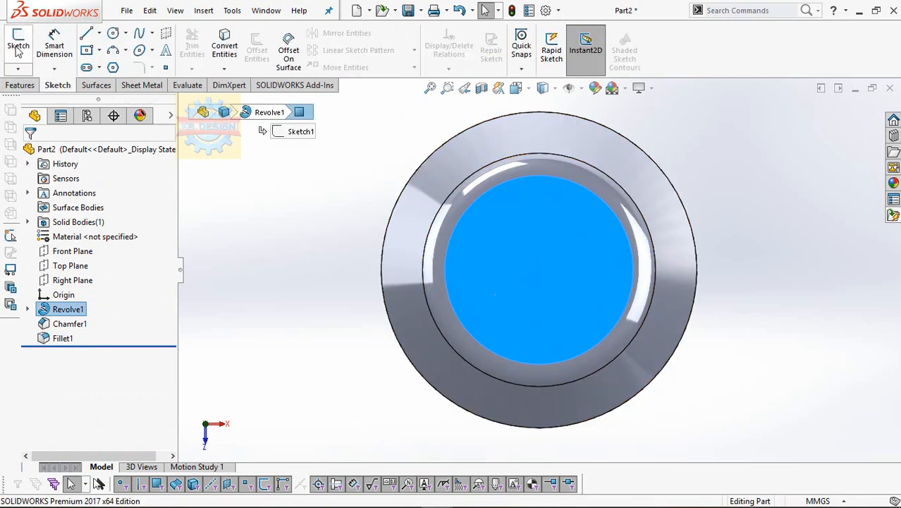
click(18, 45)
click(113, 67)
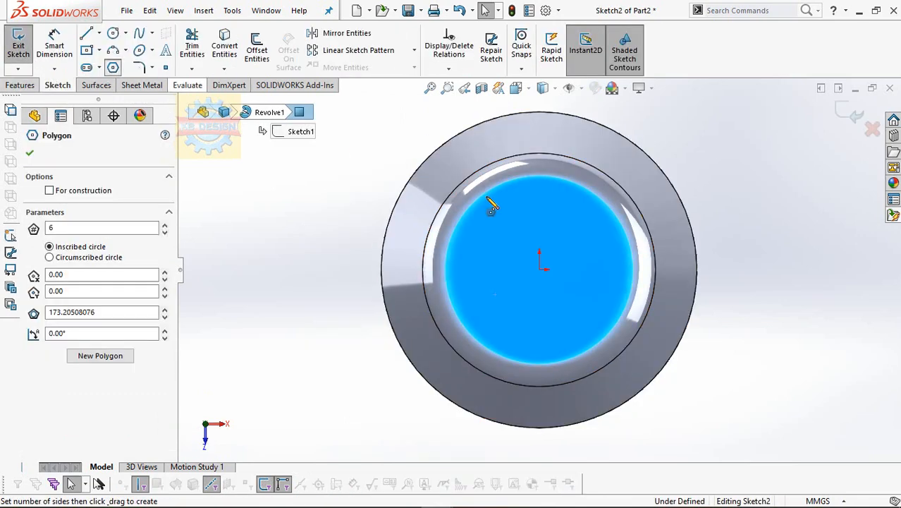
click(540, 270)
click(539, 204)
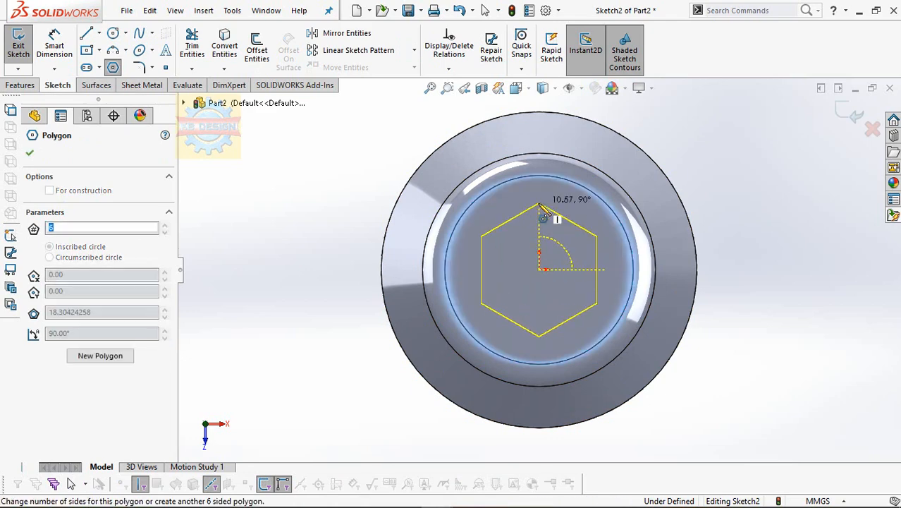
key(Escape)
- Dimension the hexagon at 24 mm between its two vertical sides
click(54, 48)
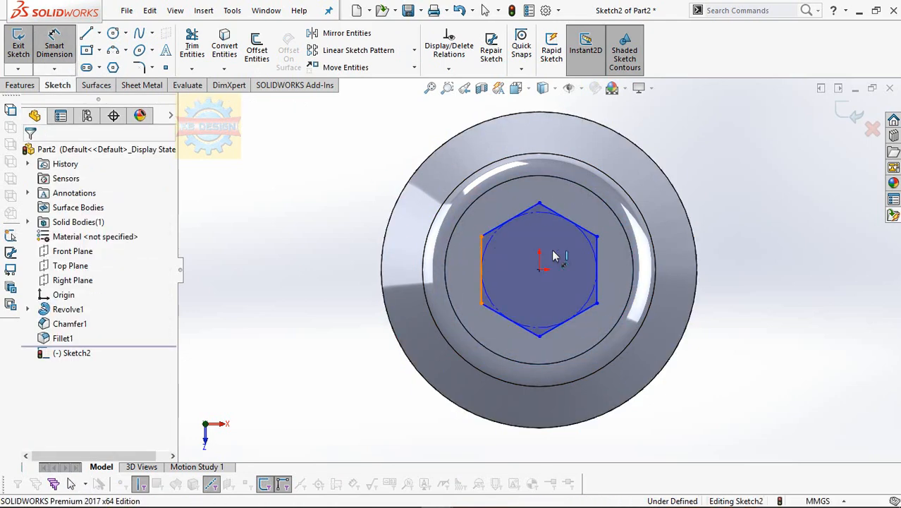
click(599, 258)
click(597, 250)
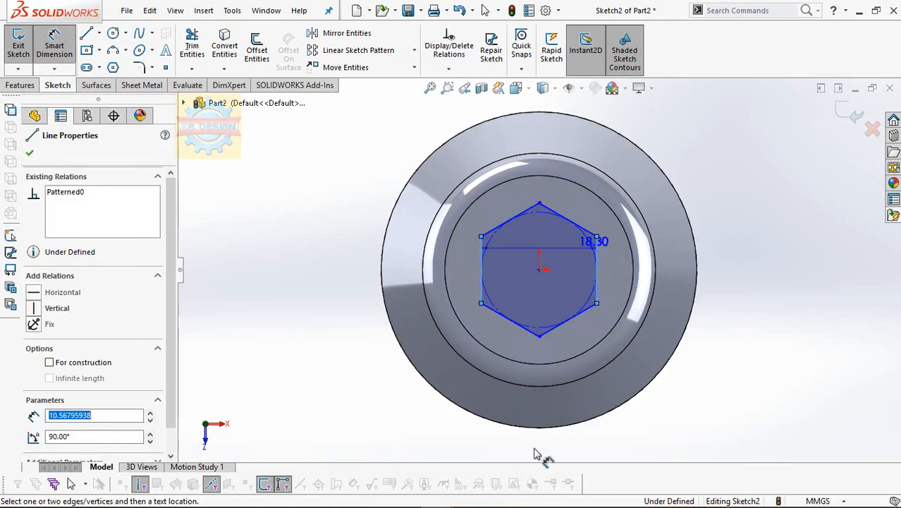
click(533, 455)
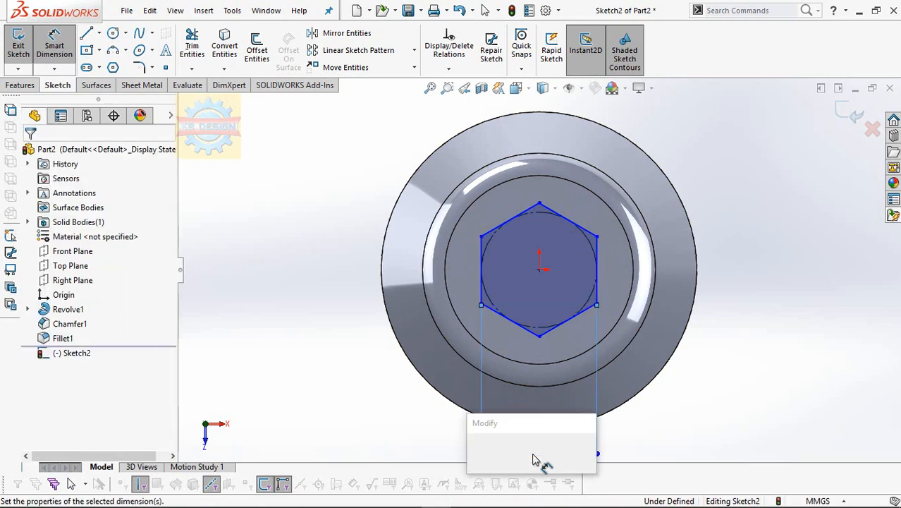
text(24)
key(Return)
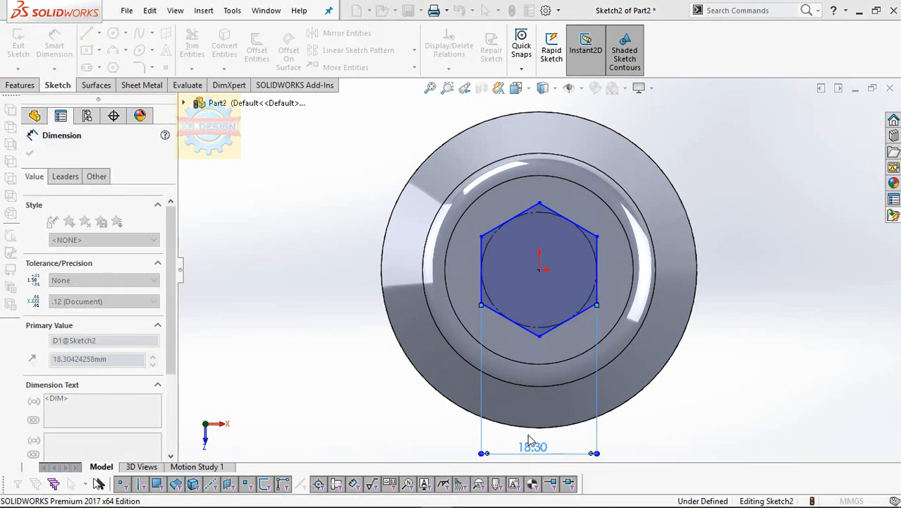
- Extrude the hexagon 10 mm blind from the top face, merged with the body
click(21, 85)
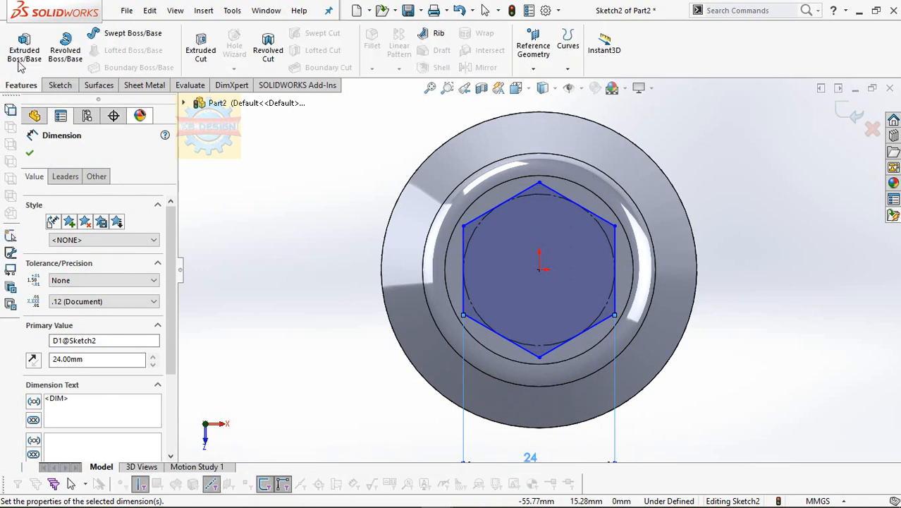
click(24, 46)
click(30, 152)
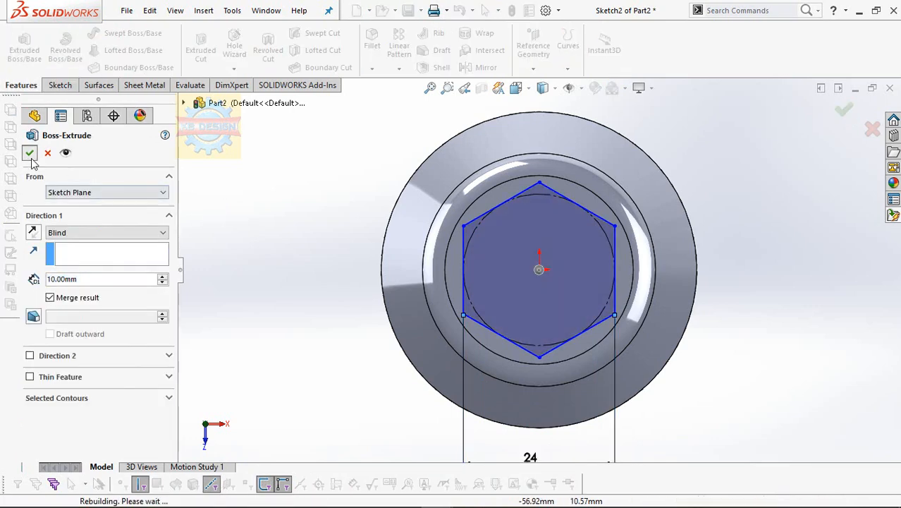
- Start a sketch on the hexagonal boss's end face and draw a circle centred on the origin, inside the hexagon
click(537, 270)
click(60, 85)
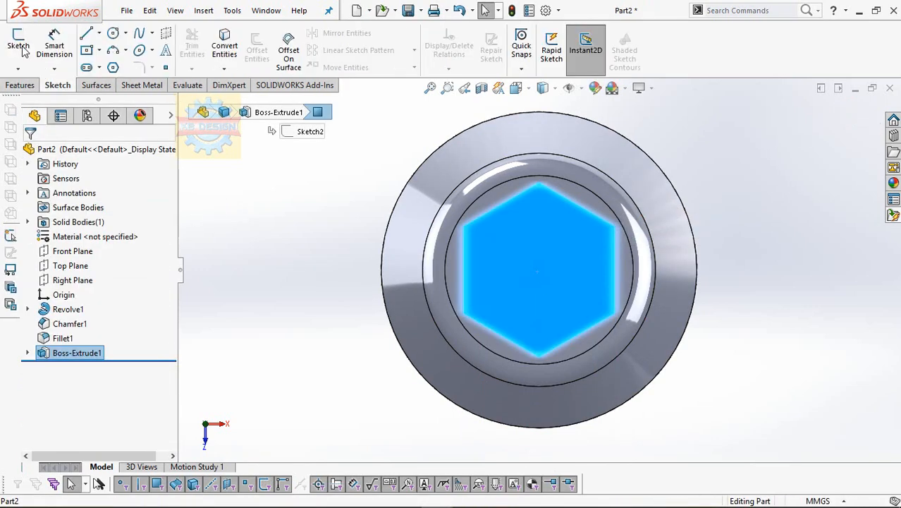
click(19, 45)
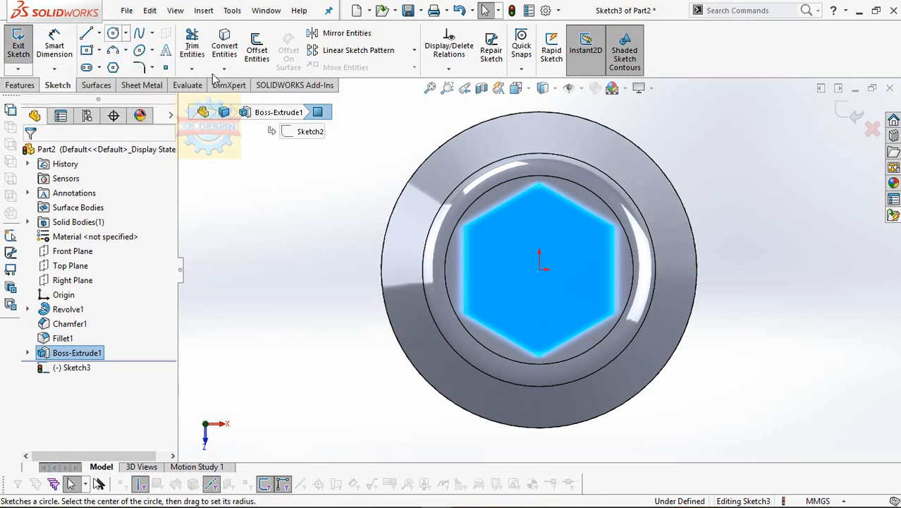
click(113, 34)
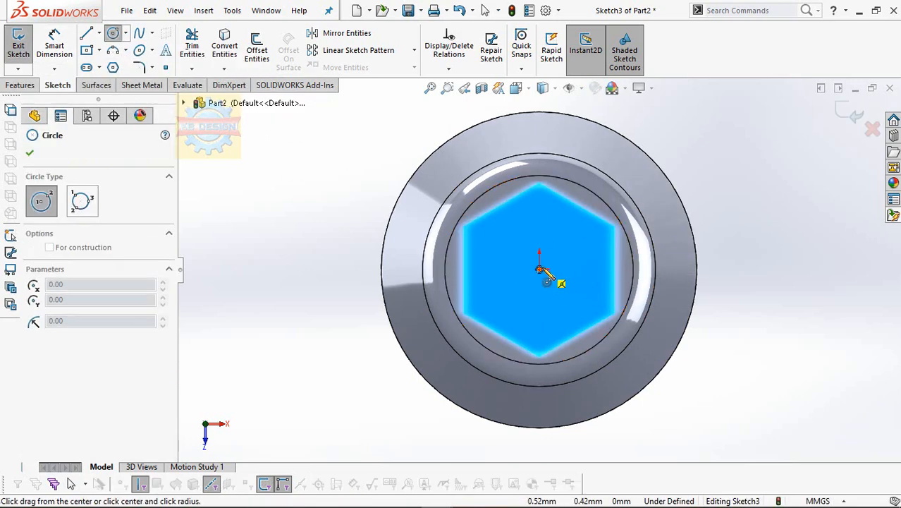
click(539, 268)
click(568, 239)
key(Escape)
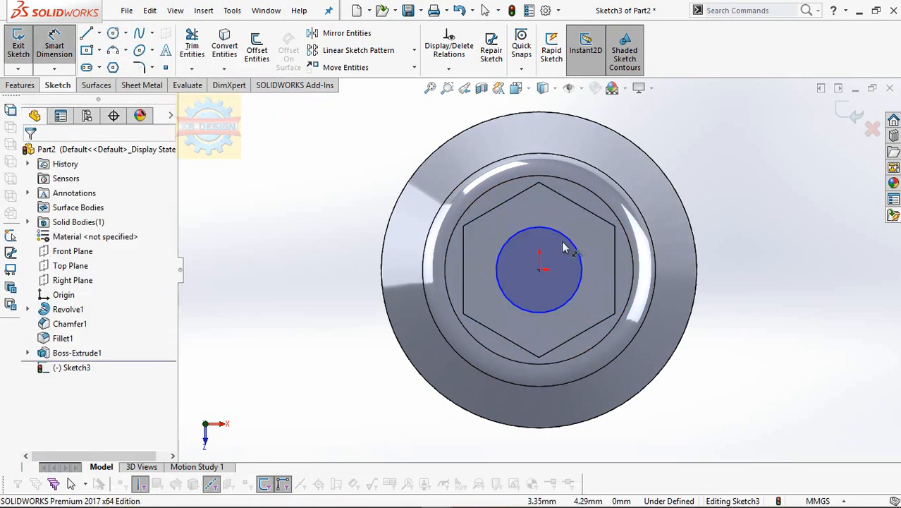
- Dimension the circle on the hexagonal boss's end face to a 16 mm diameter
click(567, 245)
click(556, 254)
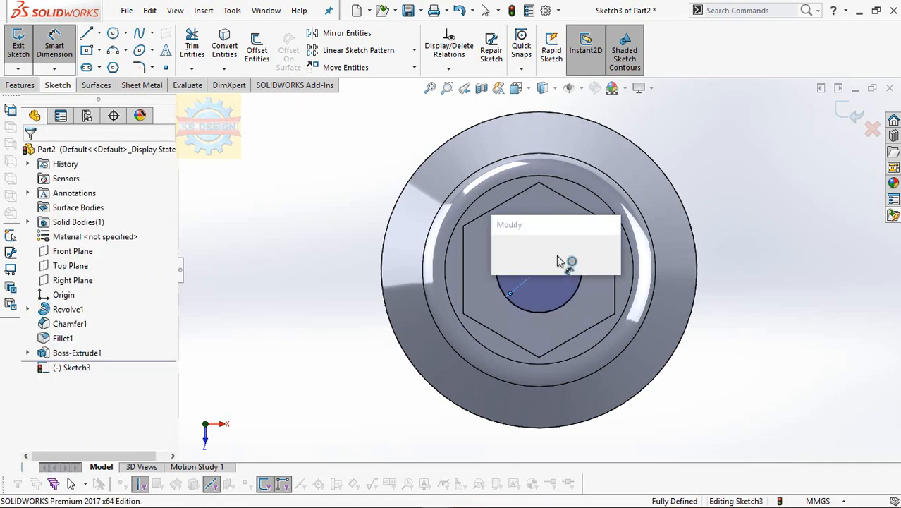
text(16)
key(Return)
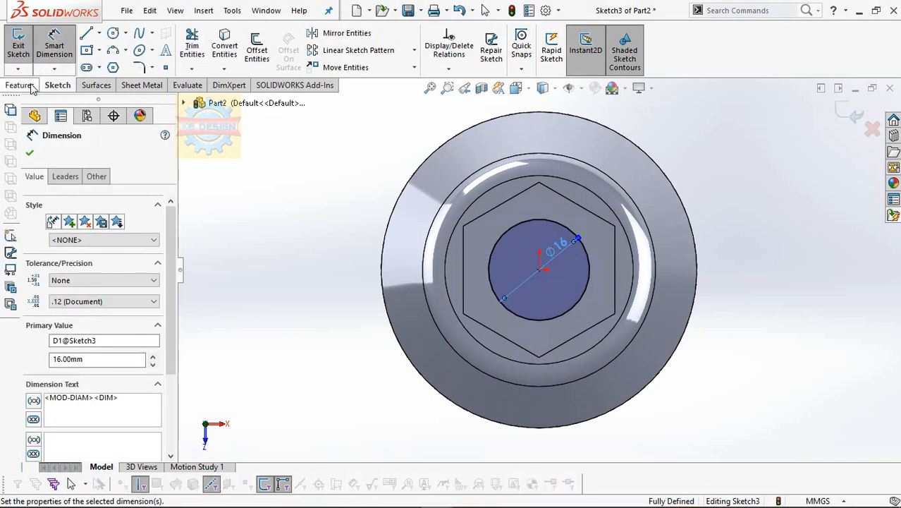
- Extrude the circle 100 mm blind from the hexagonal boss's end face, merged with the body
click(20, 85)
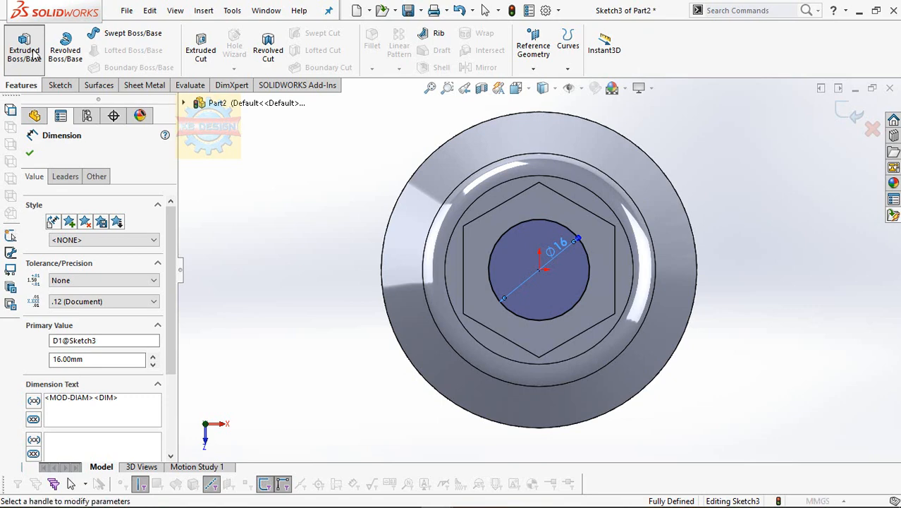
click(28, 50)
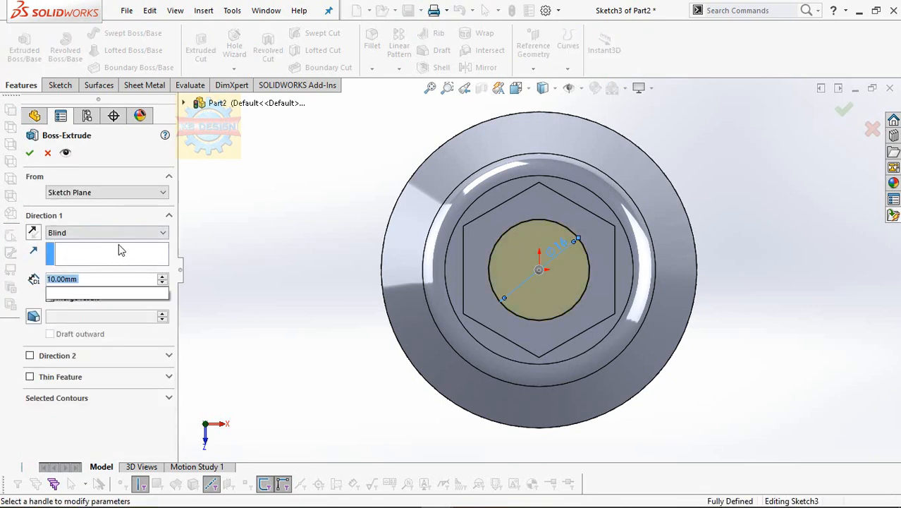
text(100)
key(Return)
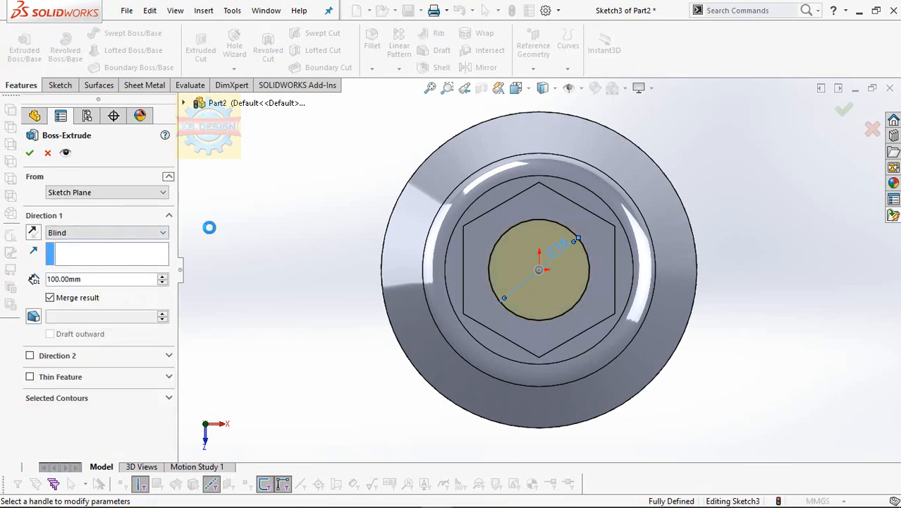
click(30, 153)
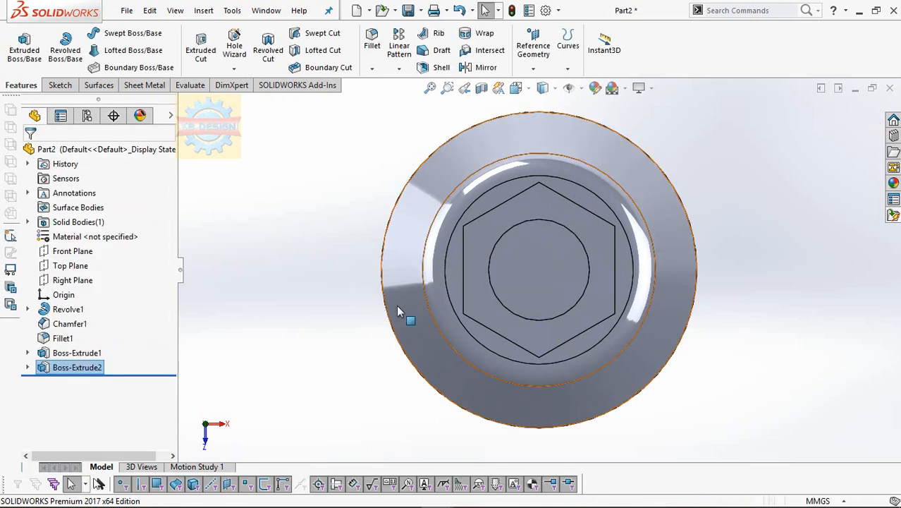
- Chamfer the circular edge at the rod's free end with a 0.5 mm distance at 45 degrees
middle_drag(464, 301, 470, 234)
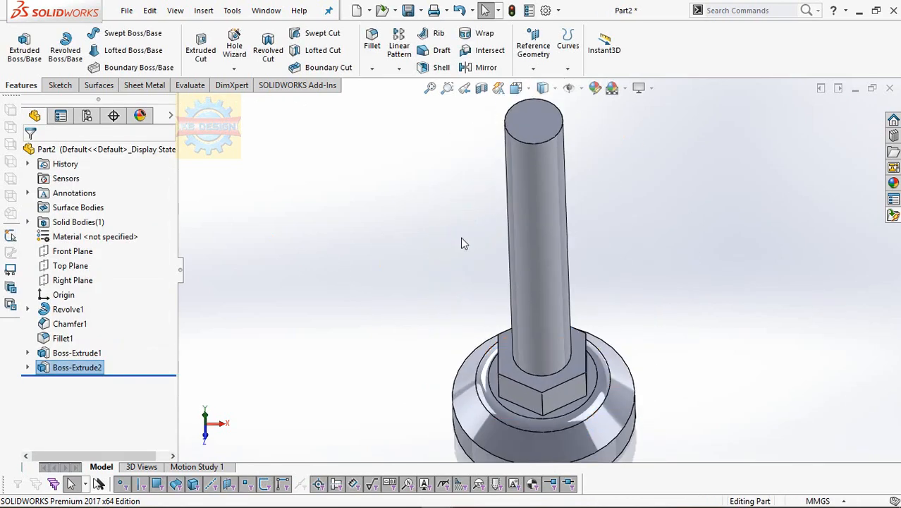
click(372, 68)
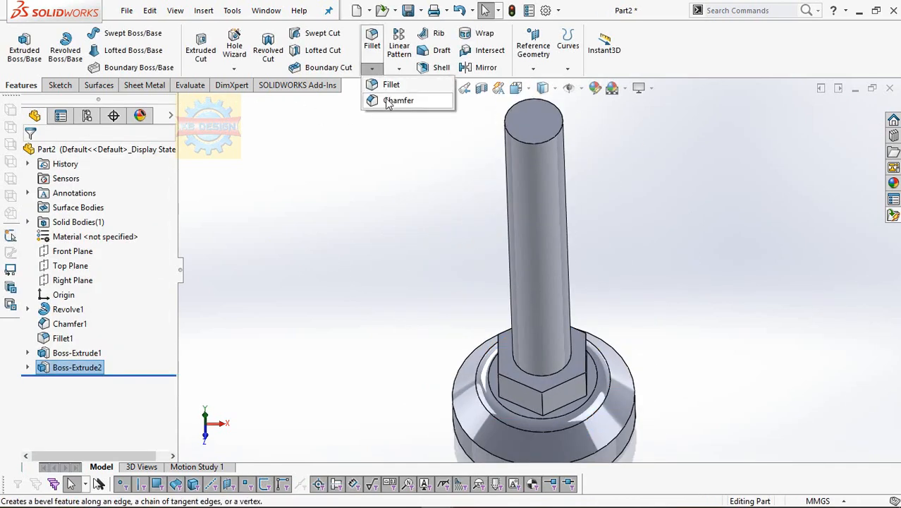
click(395, 100)
click(534, 148)
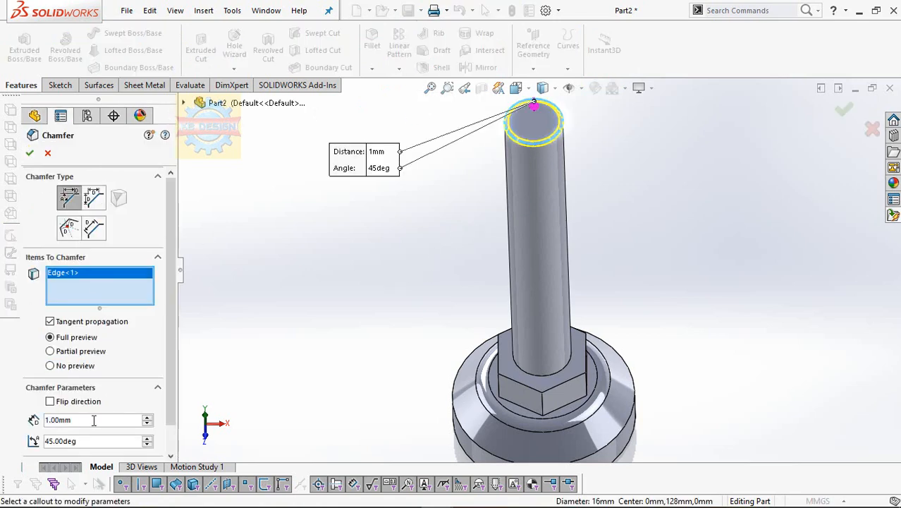
text(0.5)
key(Return)
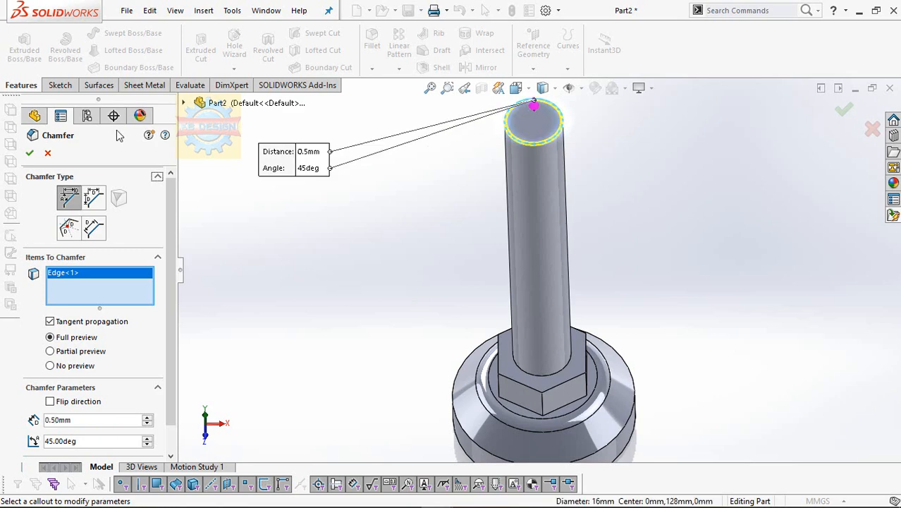
click(29, 154)
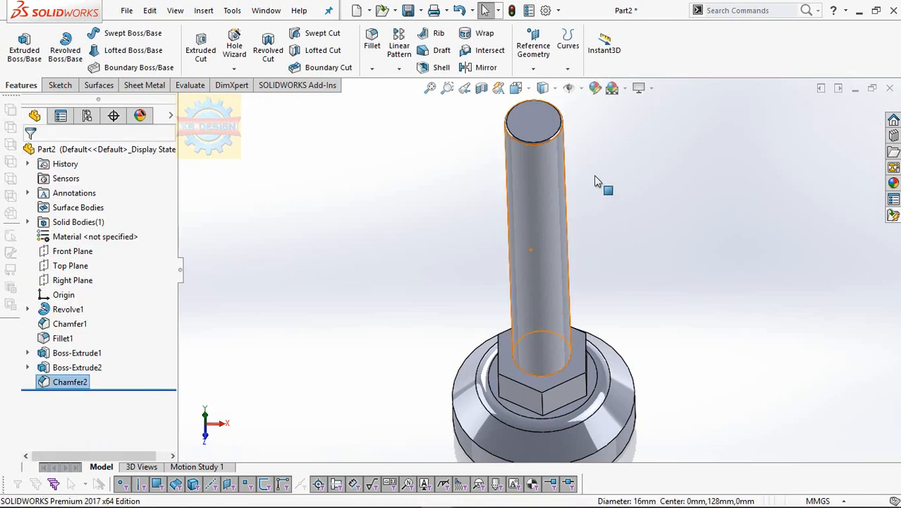
- Start a Helix/Spiral base sketch on the rod's end face and convert the chamfer's outer 16 mm circular edge into it
click(541, 145)
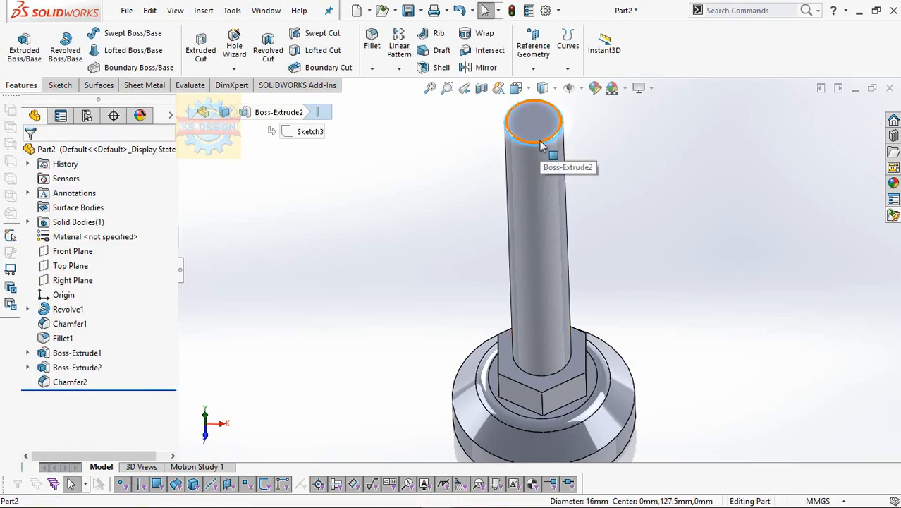
scroll(540, 136, down, 3)
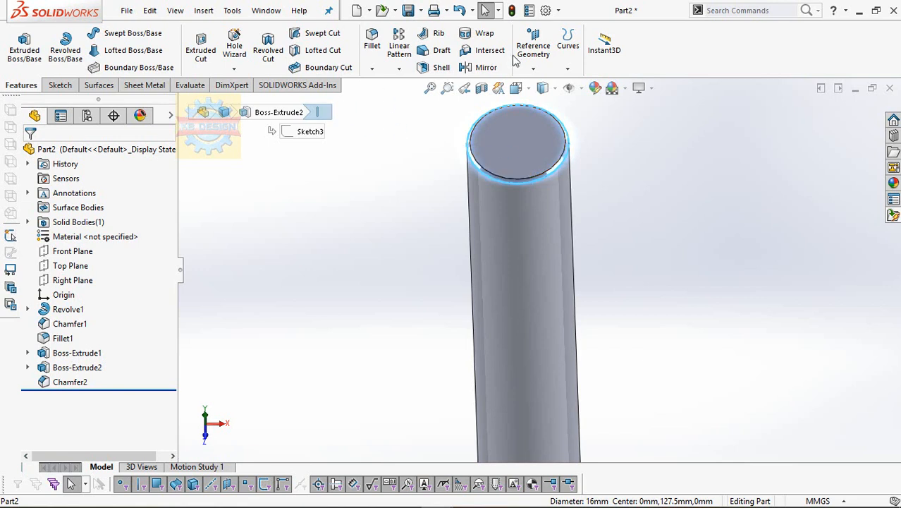
click(534, 69)
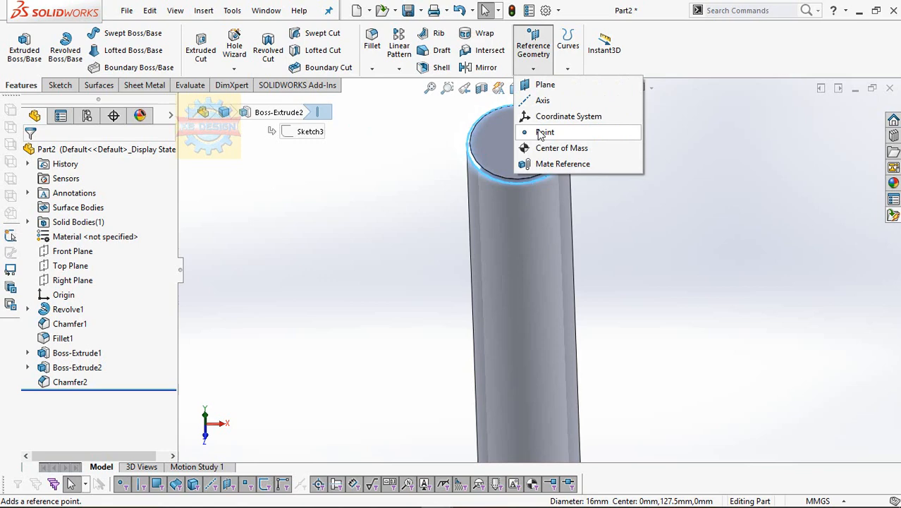
click(568, 69)
click(600, 165)
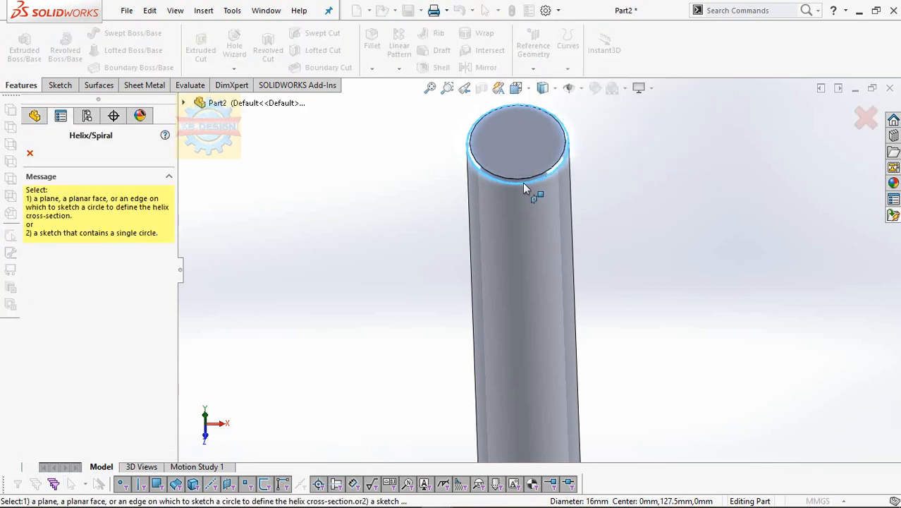
click(514, 158)
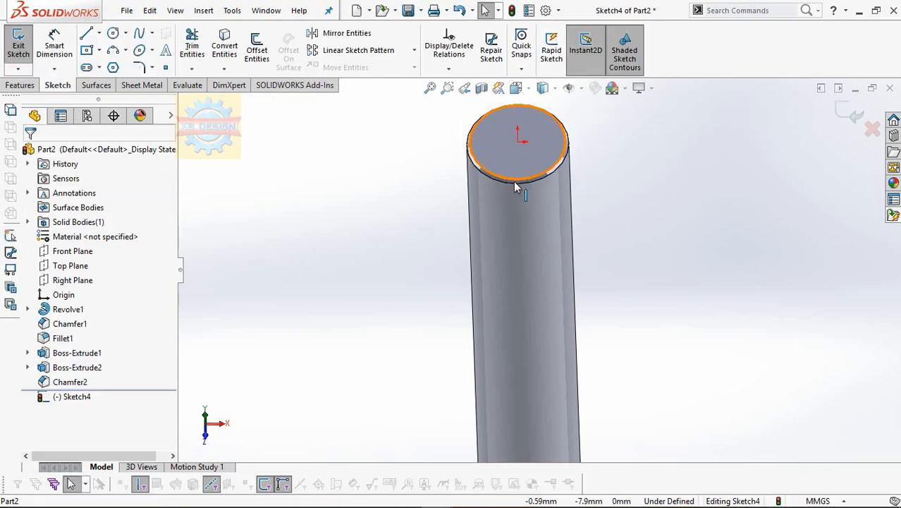
click(513, 184)
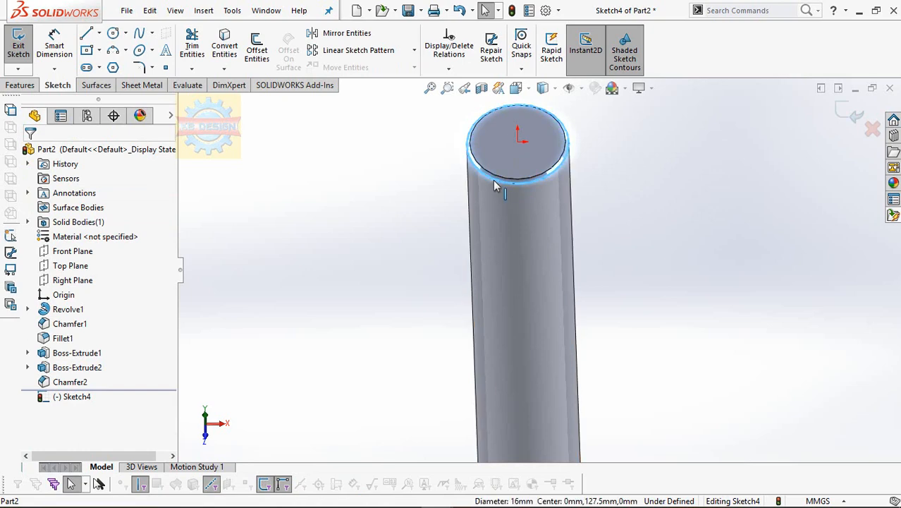
click(222, 42)
- Create a clockwise helix down the rod, 100 mm high with a constant 1 mm pitch, reversed direction and 0 degree start angle
click(19, 44)
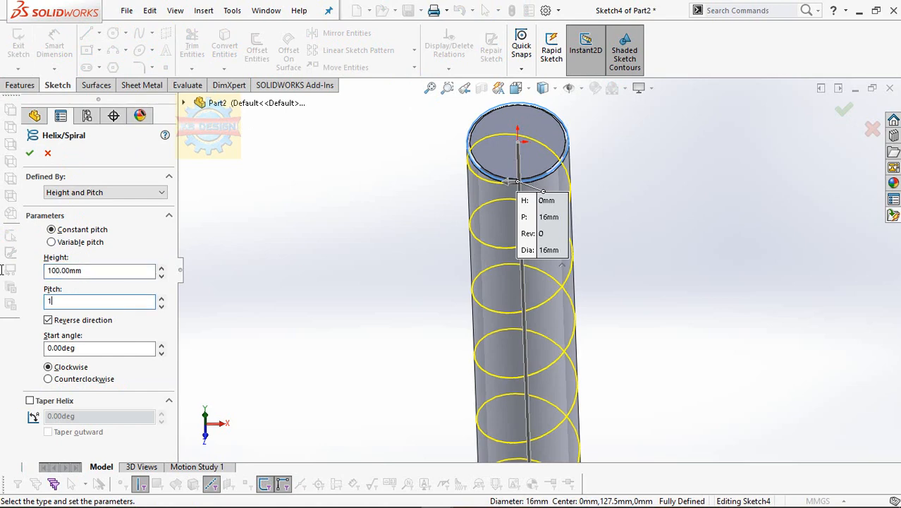
text(1)
key(Return)
scroll(438, 288, up, 3)
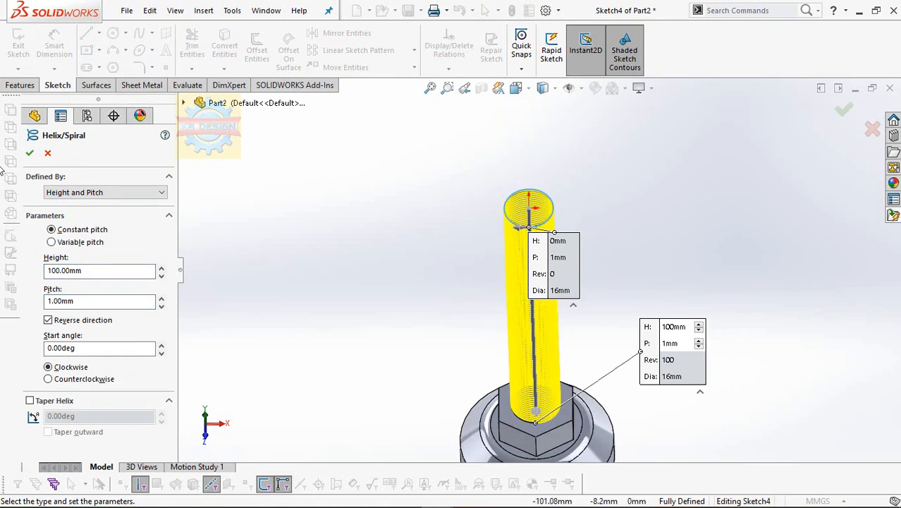
click(30, 153)
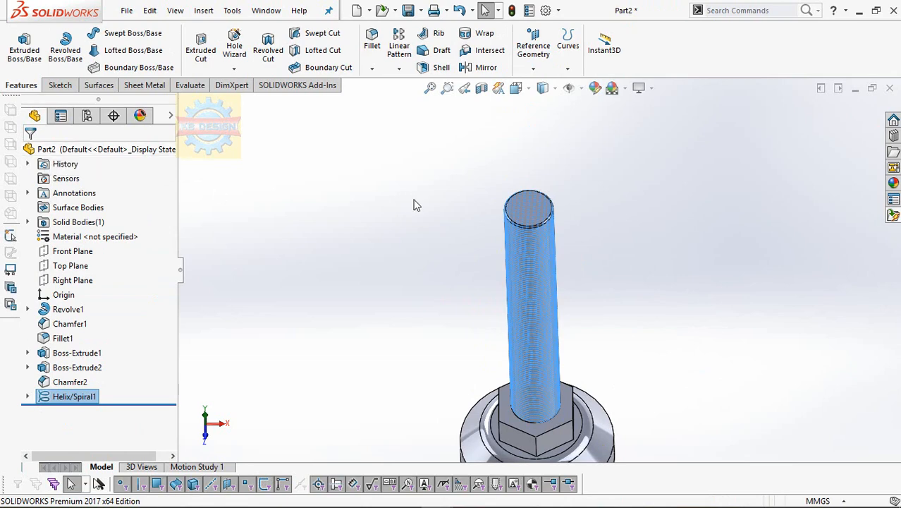
- Start a sketch on the Front Plane, viewed normal to it at the rod's free end
scroll(577, 227, up, 3)
key(space)
click(459, 150)
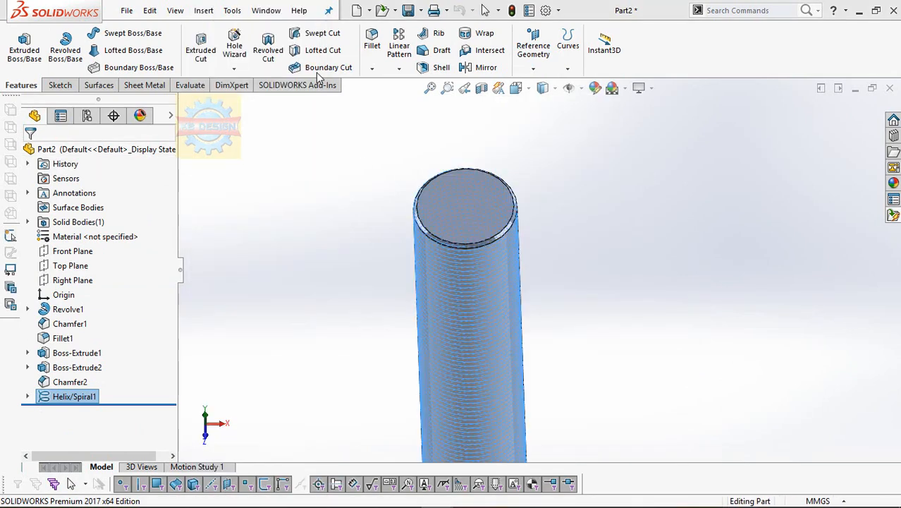
click(70, 265)
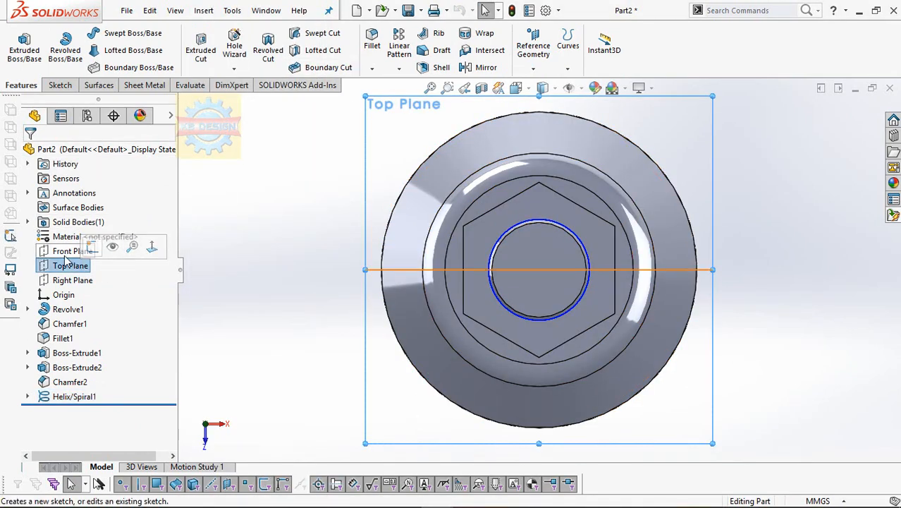
click(72, 251)
click(136, 238)
scroll(558, 141, down, 10)
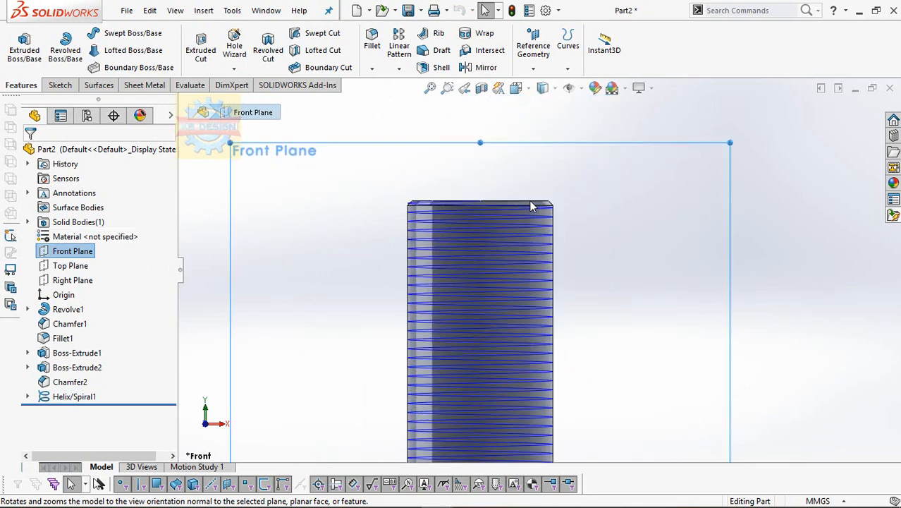
click(59, 86)
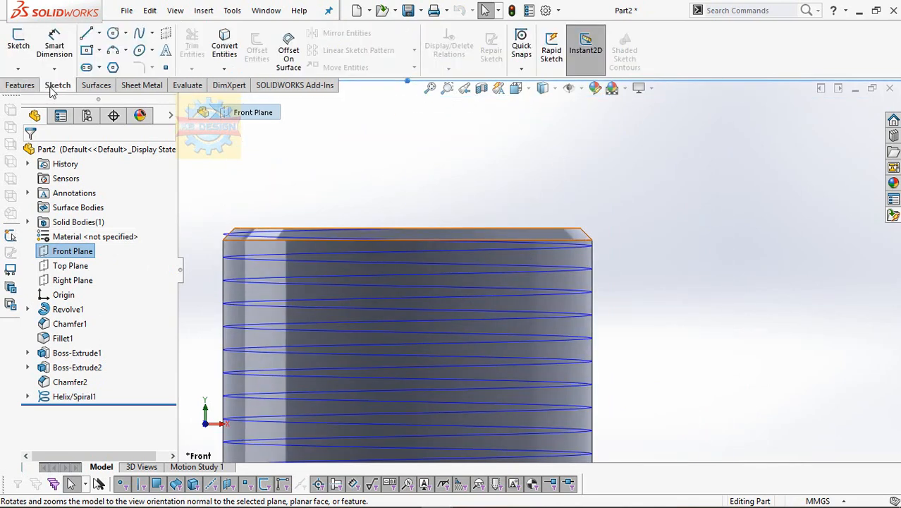
click(19, 43)
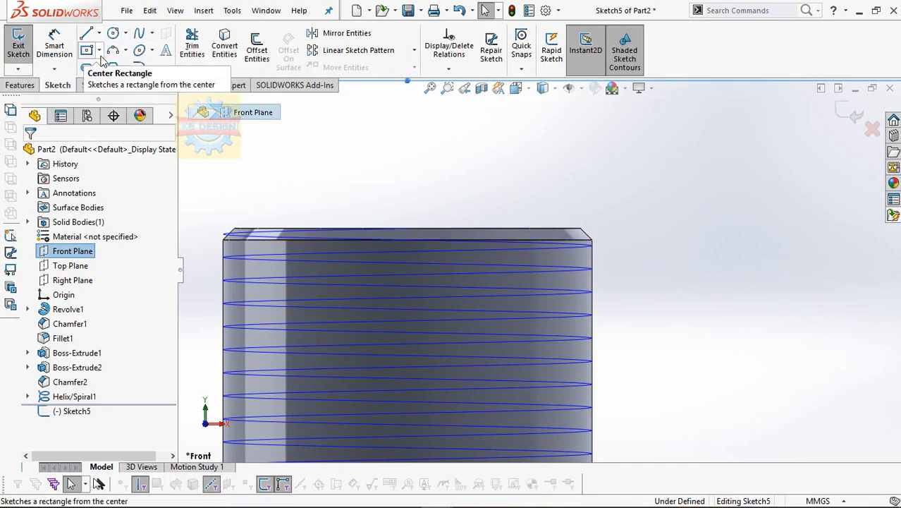
- Draw a horizontal centerline about 11 mm long from inside the rod out past its side edge, just below the chamfer
click(99, 33)
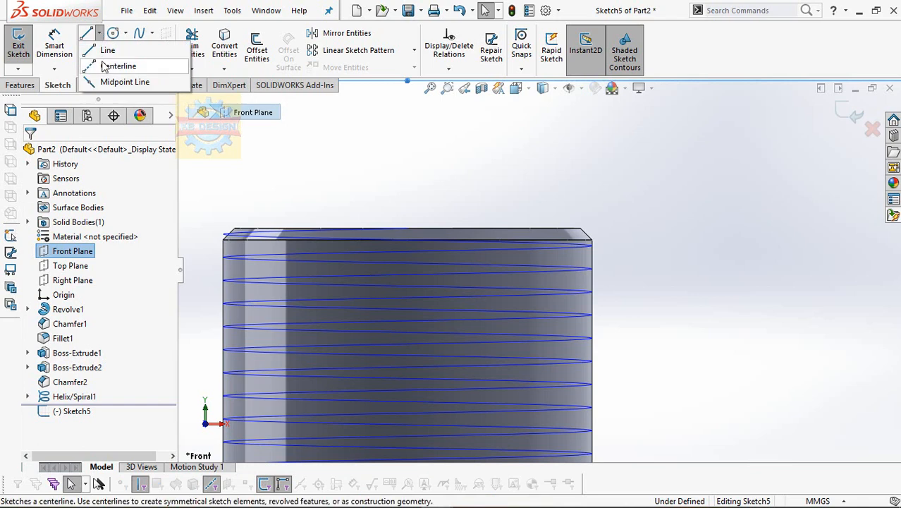
click(118, 65)
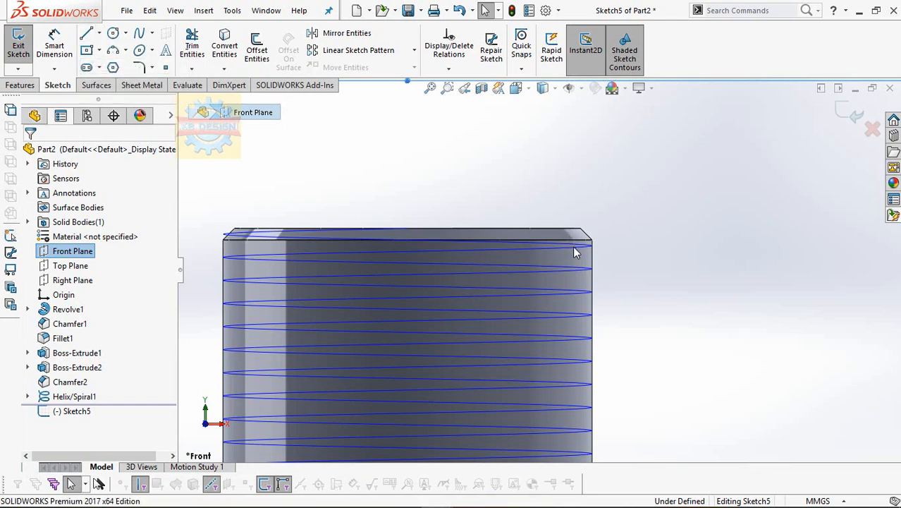
click(426, 263)
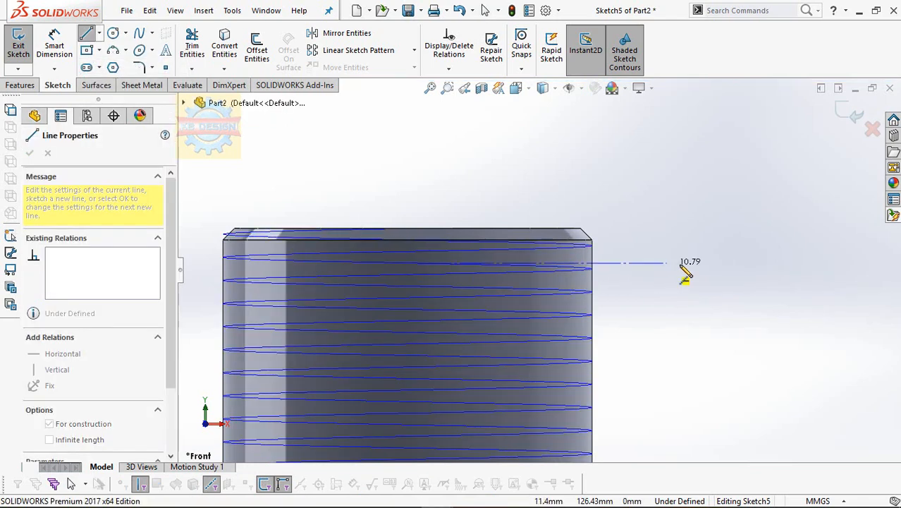
click(684, 266)
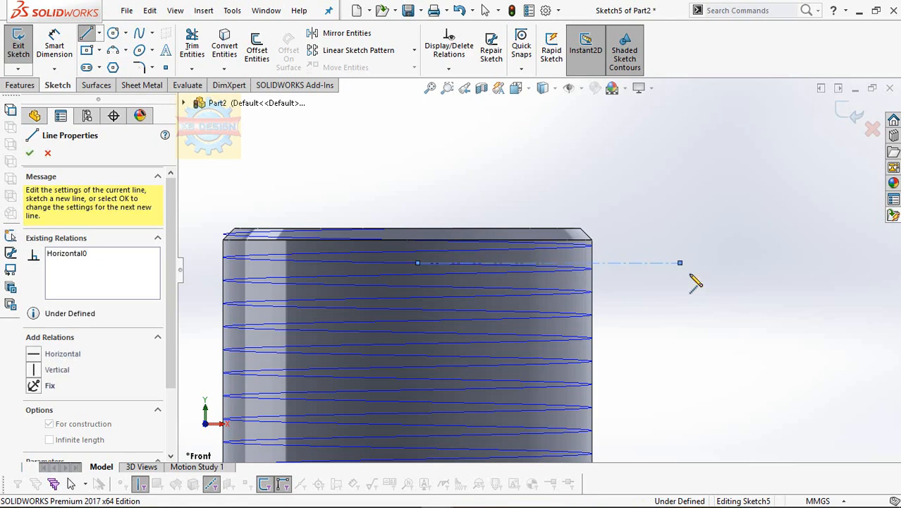
key(Escape)
key(Escape)
- Draw a slanted line about 0.7 mm long from the rod's side edge above the centerline inward to the centerline
scroll(639, 268, down, 7)
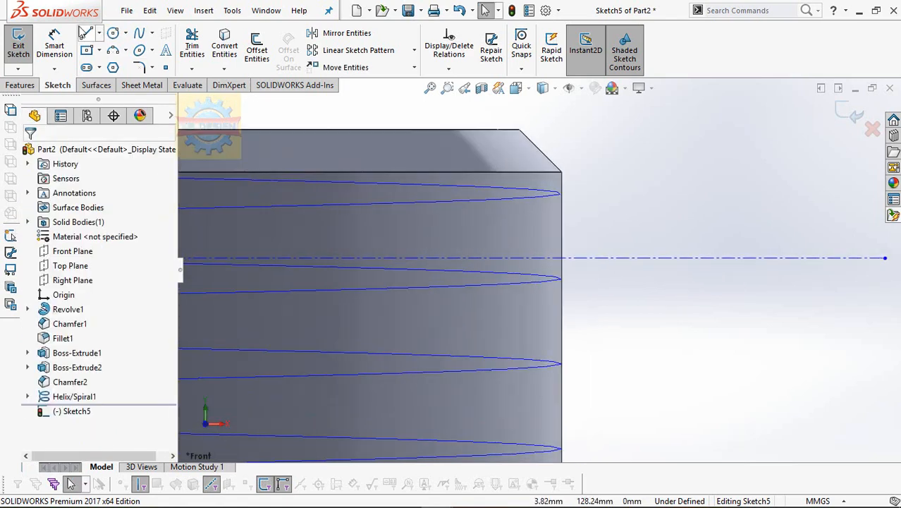
key(l)
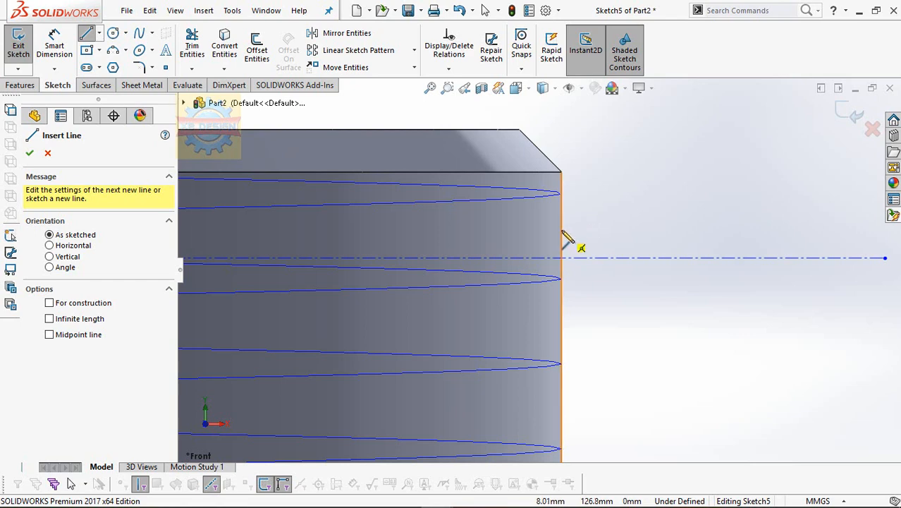
click(561, 230)
click(509, 257)
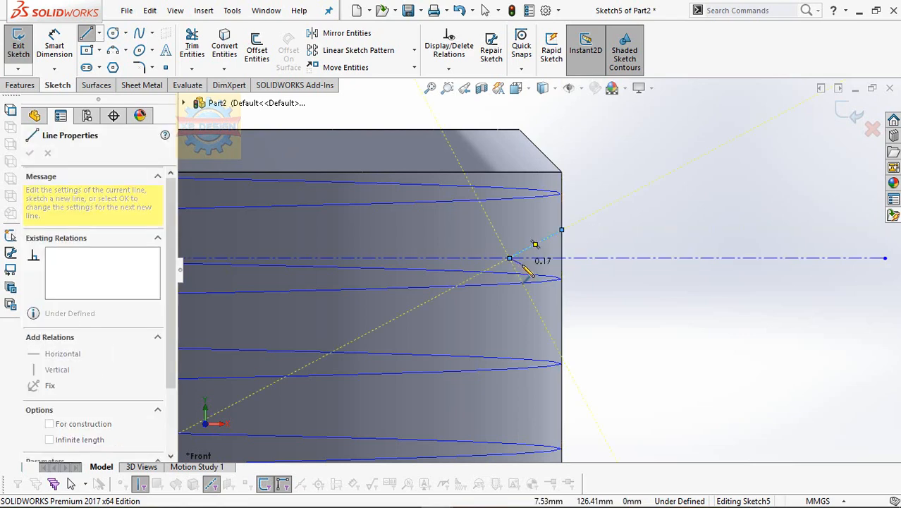
key(Escape)
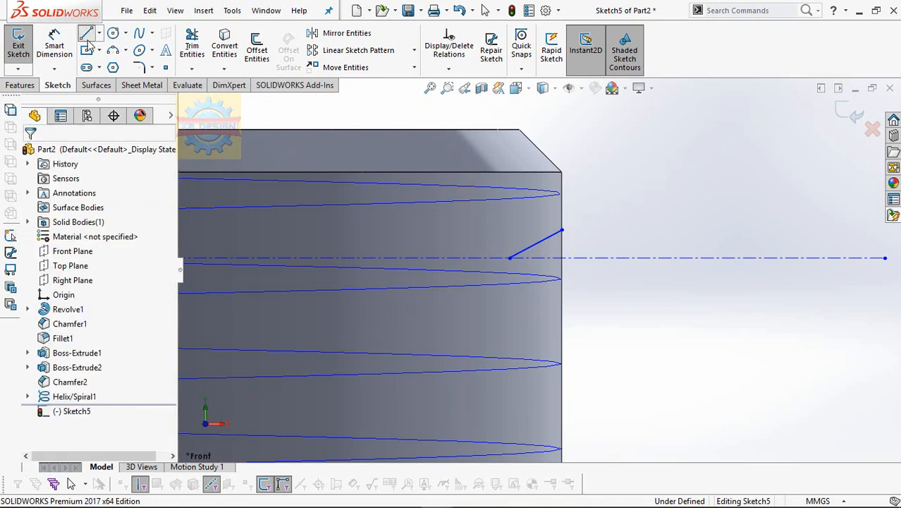
- Mirror the short slanted line about the horizontal centerline to form a V-shaped thread profile
click(347, 33)
click(536, 244)
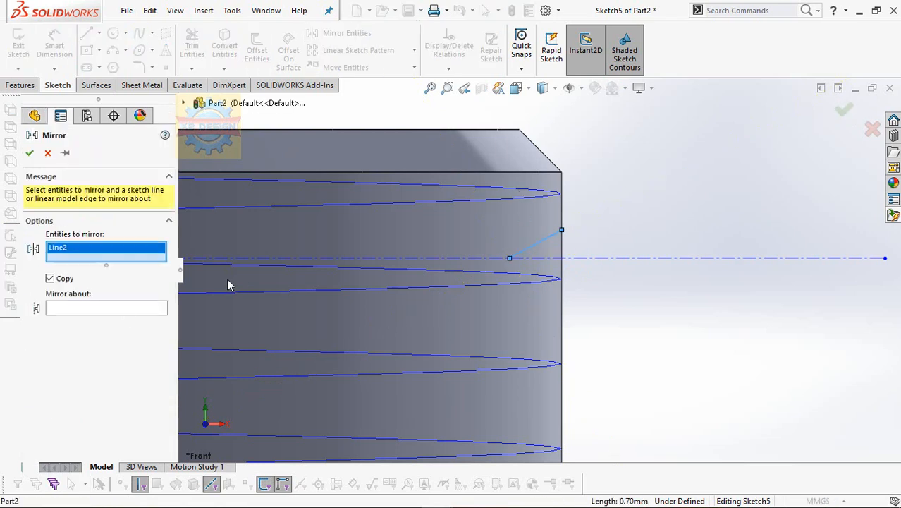
click(124, 309)
click(604, 260)
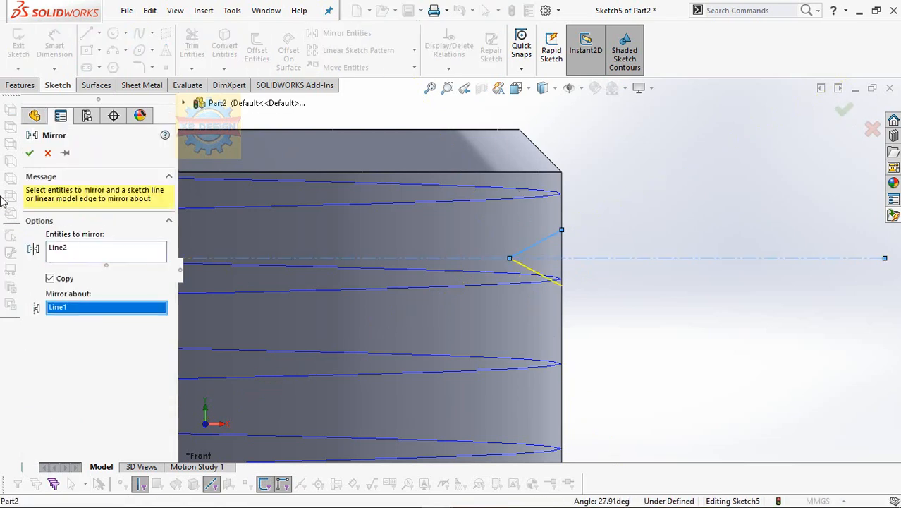
click(28, 154)
- Dimension the angle between the two slanted profile lines as 60 degrees
click(545, 276)
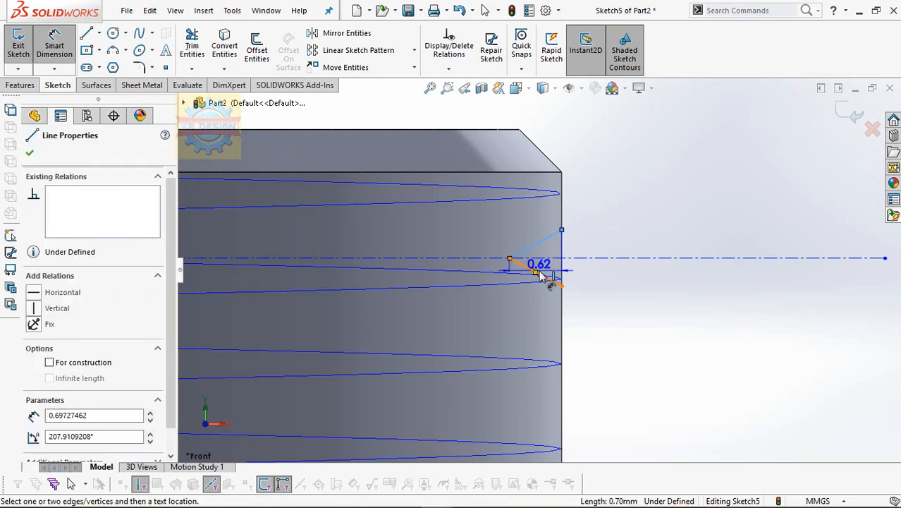
click(621, 258)
click(643, 248)
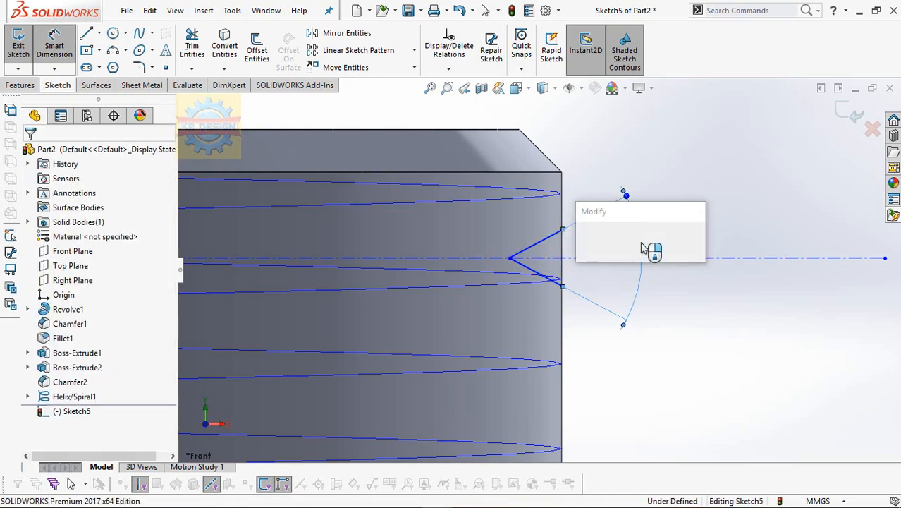
key(Return)
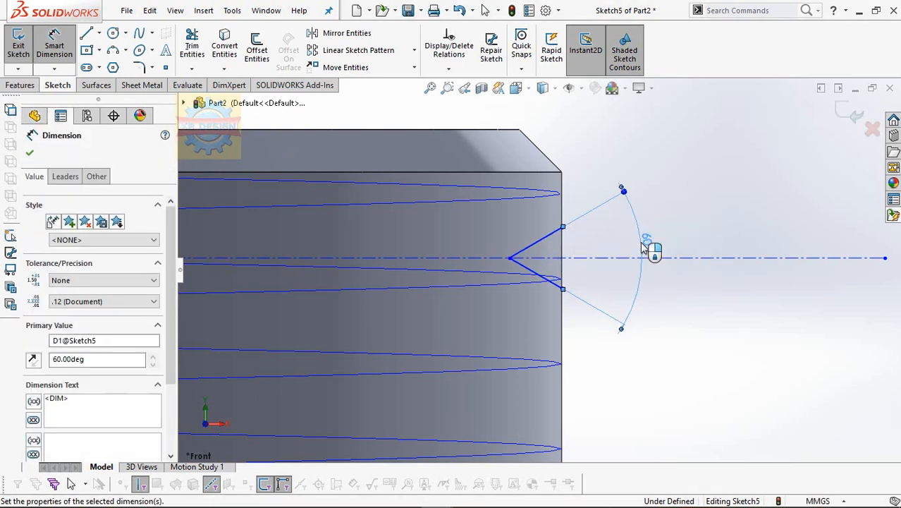
- Set the distance between the V profile's two outer endpoints on the rod's edge to 0.6 mm
click(562, 229)
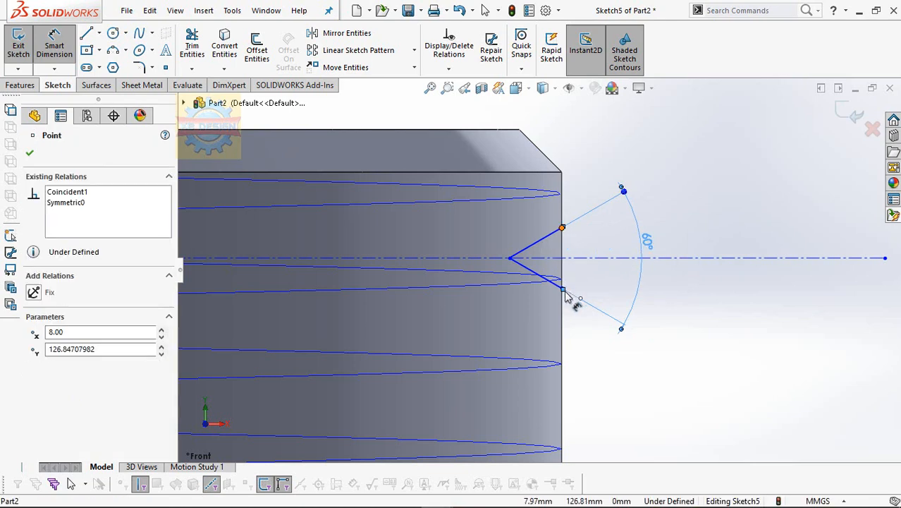
click(563, 288)
click(734, 296)
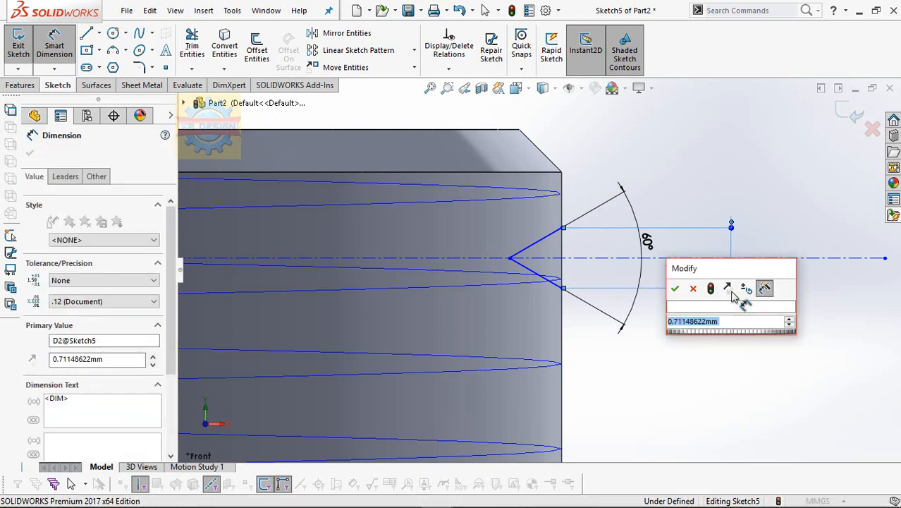
text(0.6)
key(Return)
- Close the V profile with a vertical line between its two outer endpoints along the rod's side edge
scroll(656, 240, down, 3)
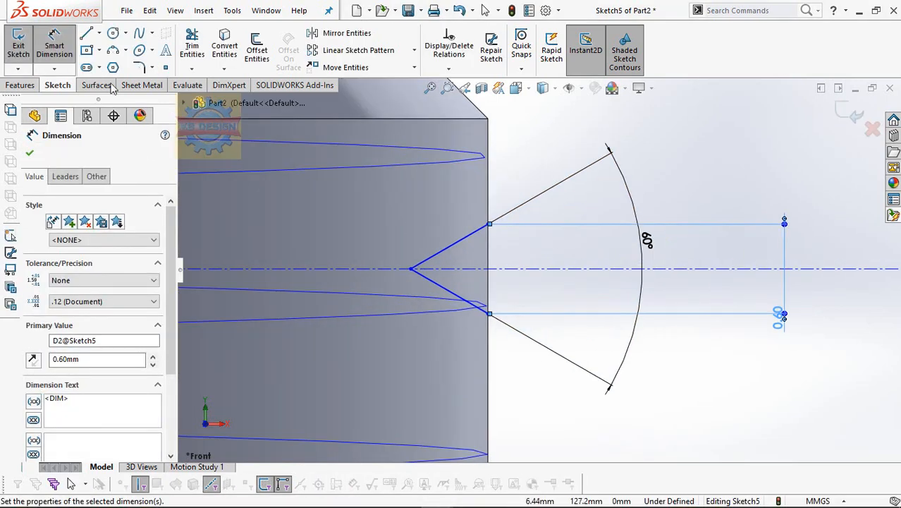
click(86, 36)
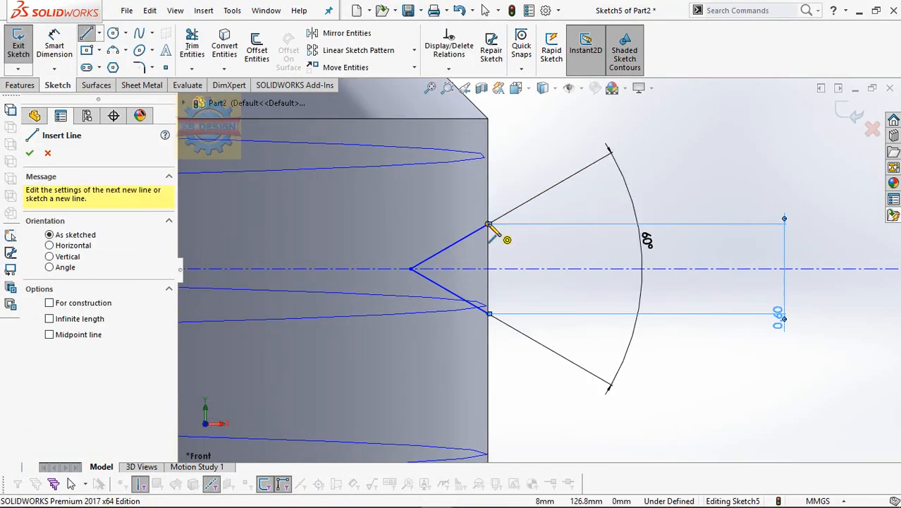
click(488, 224)
click(488, 315)
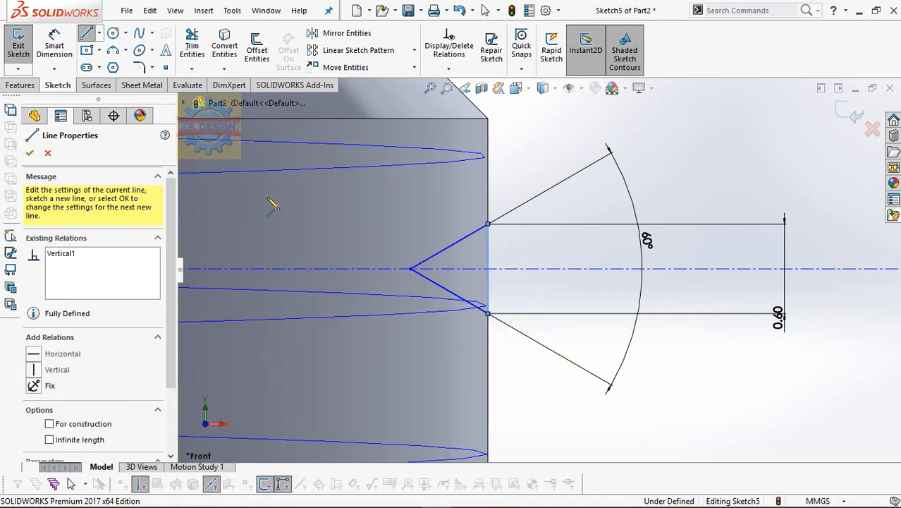
key(Escape)
key(Escape)
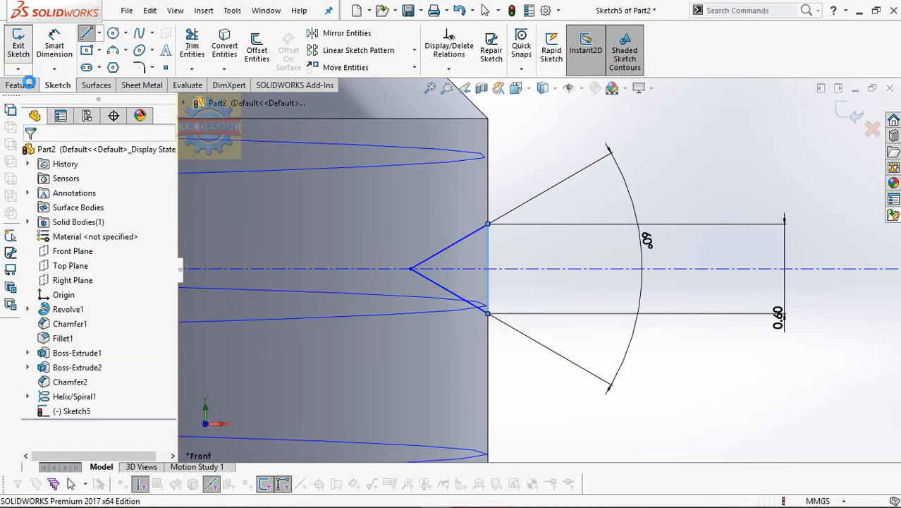
- Create a swept cut of the triangular profile along the helix, in the single direction running down the rod
click(30, 86)
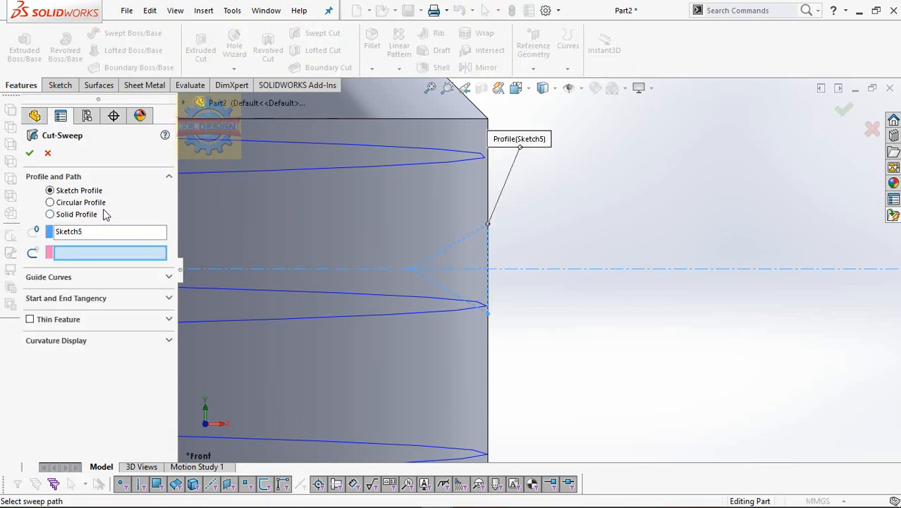
click(379, 174)
middle_drag(439, 198, 528, 234)
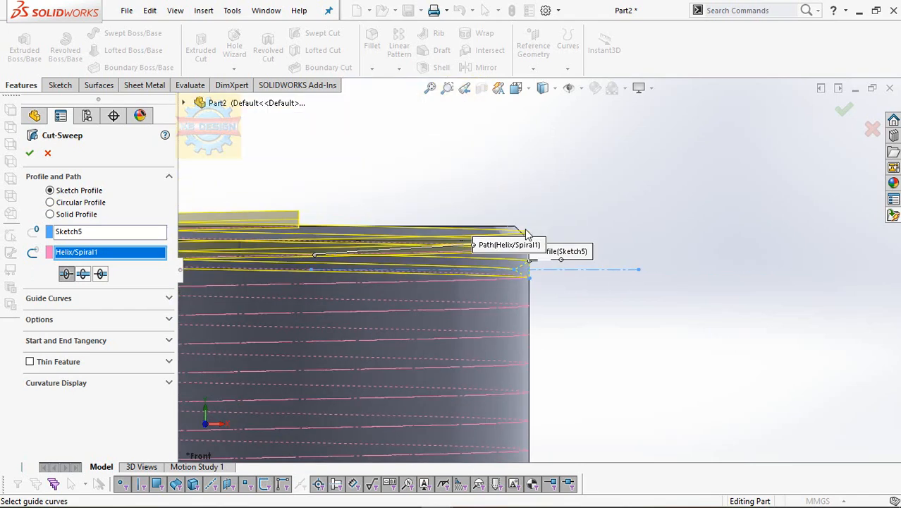
scroll(528, 234, up, 2)
click(101, 275)
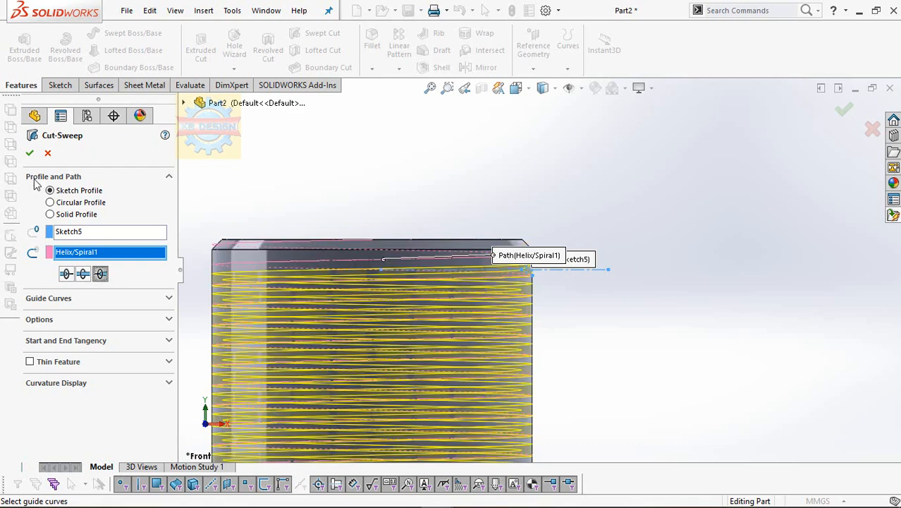
click(30, 154)
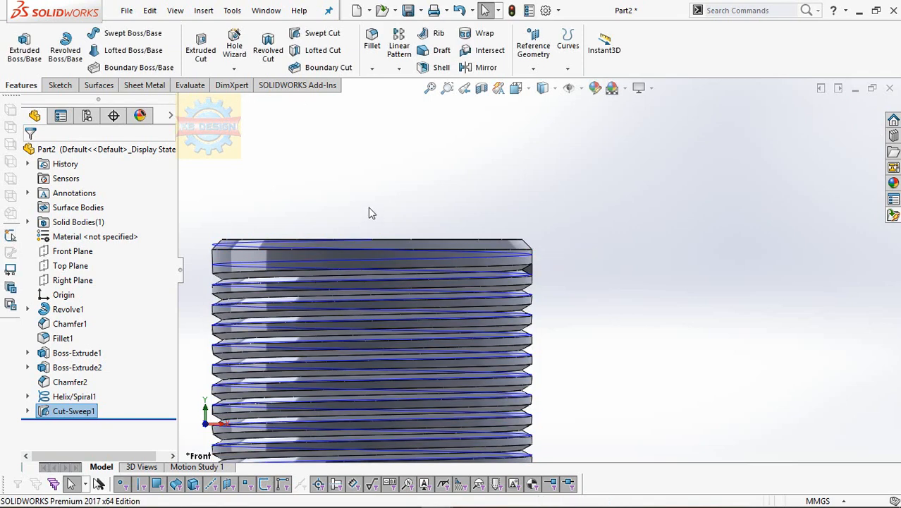
click(368, 208)
scroll(551, 286, down, 2)
scroll(553, 289, down, 1)
mouse_move(508, 276)
middle_down()
mouse_move(485, 275)
mouse_move(503, 277)
middle_up()
key(space)
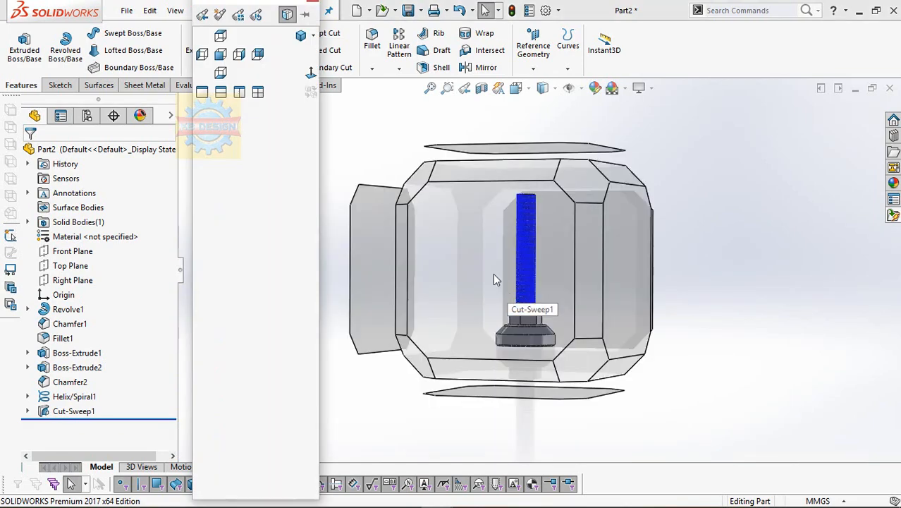
key(Escape)
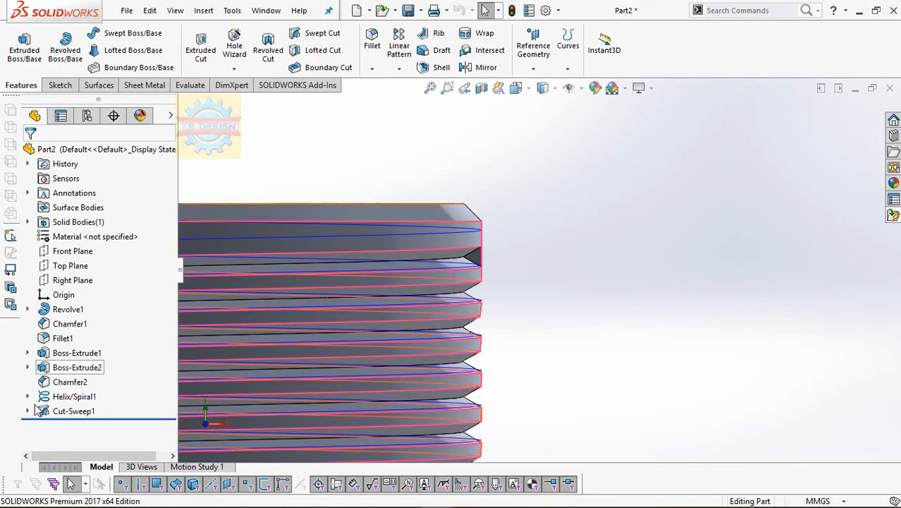
- Edit the swept cut's profile sketch, moving all its lines so the triangle's upper outer corner sits on the rod's lower chamfer edge corner
click(27, 411)
click(78, 426)
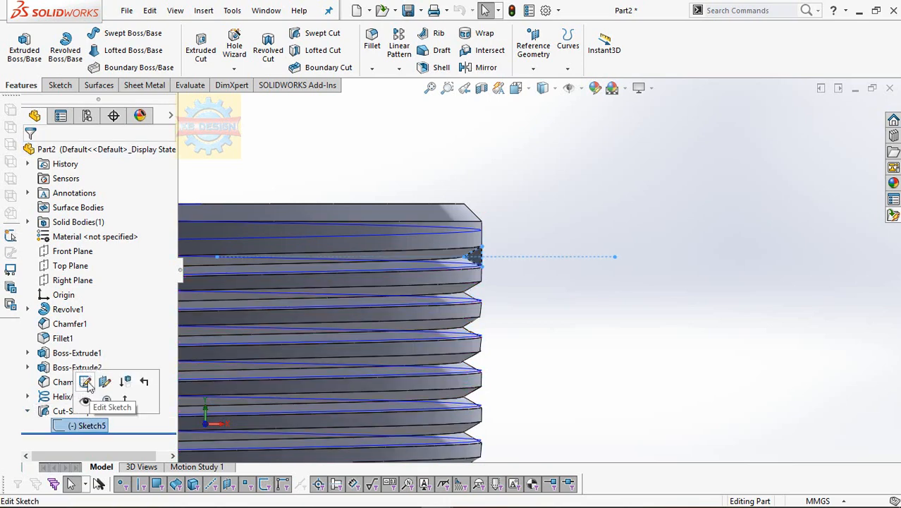
click(90, 380)
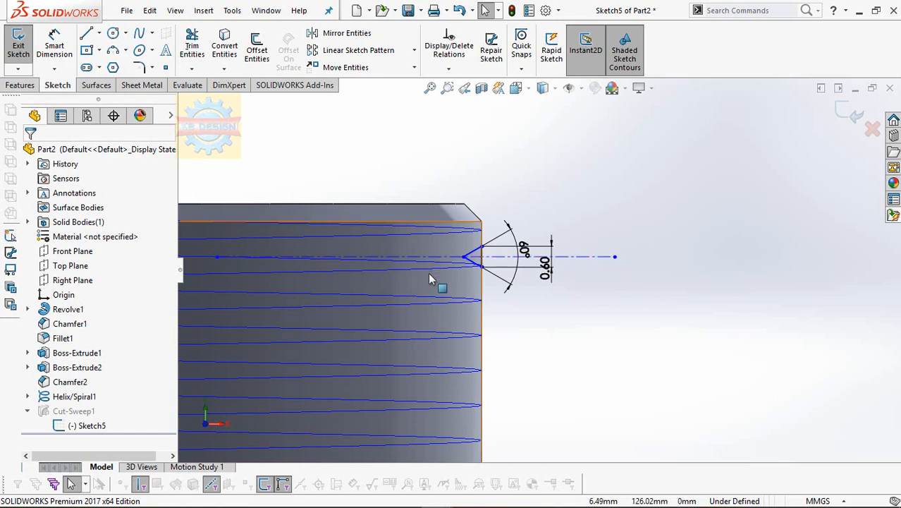
key(ctrl+a)
click(363, 68)
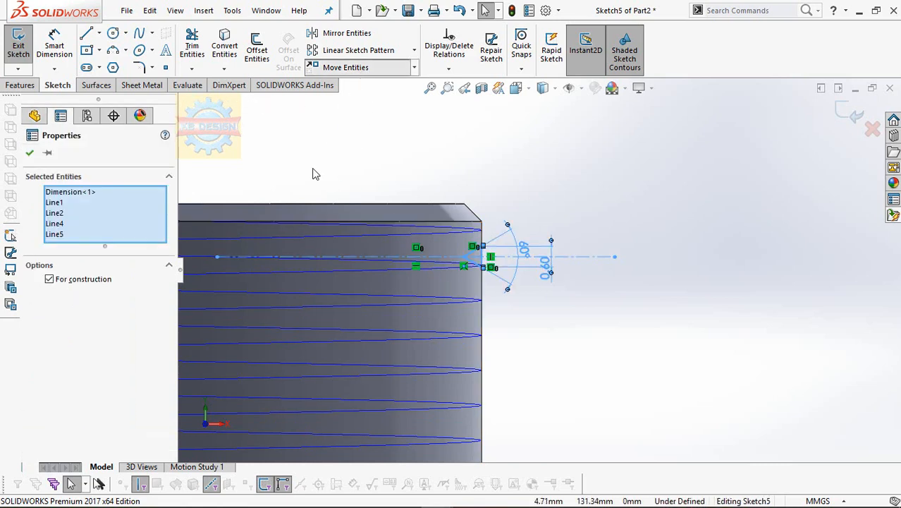
scroll(506, 258, down, 2)
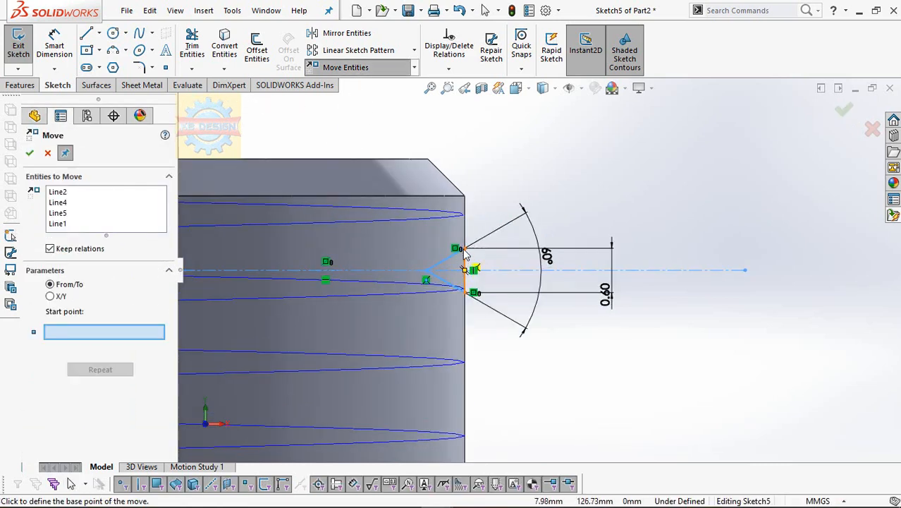
click(464, 250)
click(465, 197)
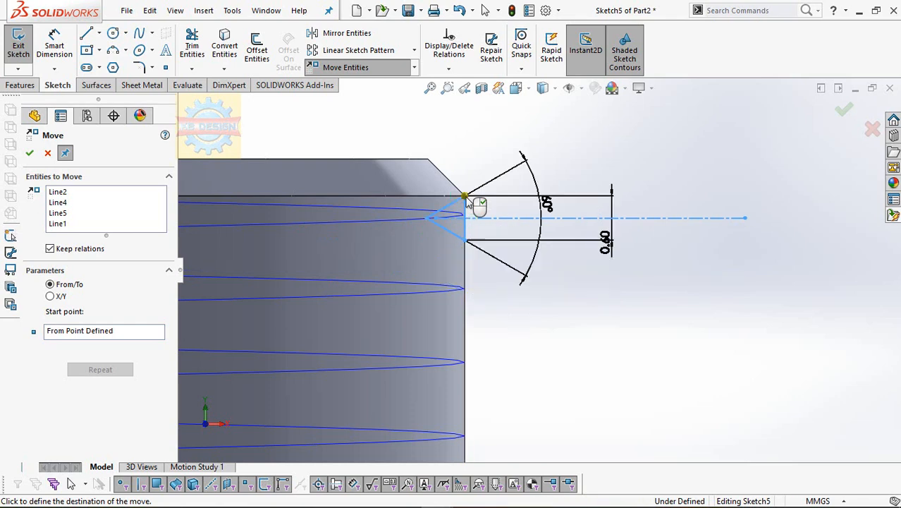
click(20, 47)
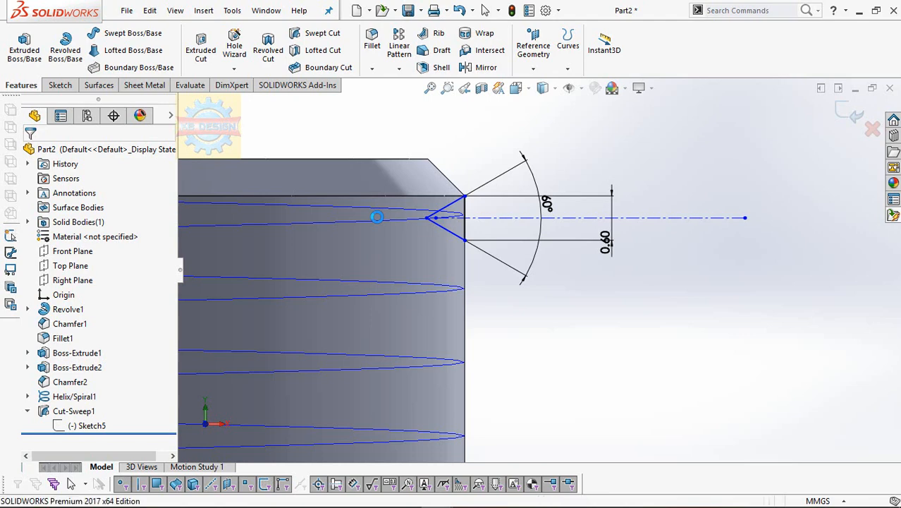
- Edit the thread's swept cut to run in both directions along the helix, and hide the helix curve
scroll(524, 209, up, 8)
middle_drag(506, 252, 483, 244)
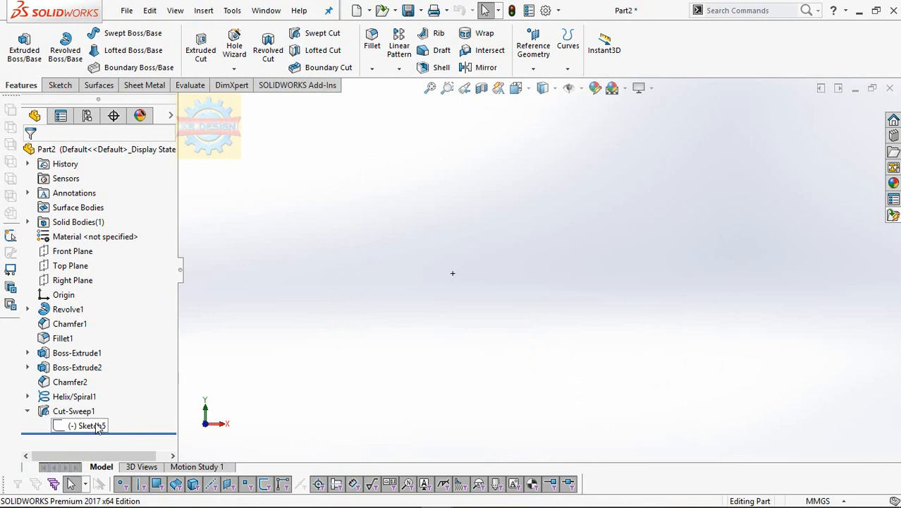
click(429, 88)
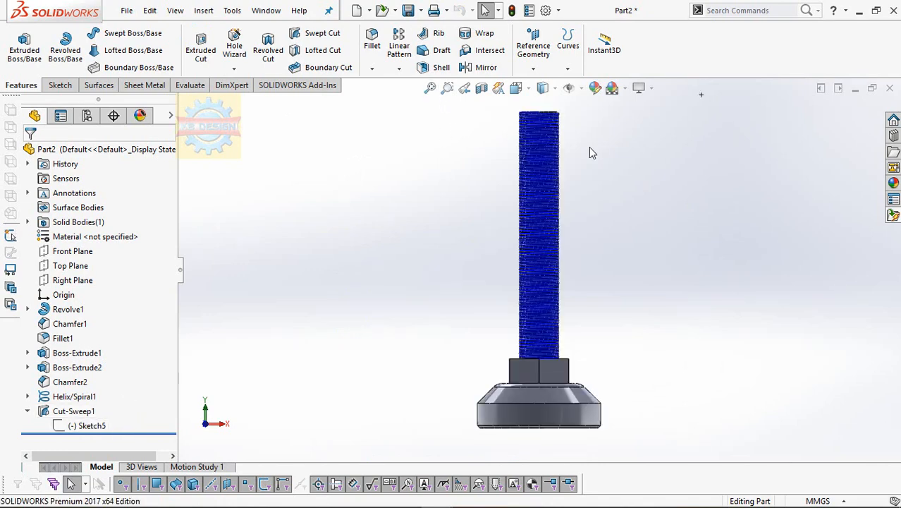
scroll(591, 152, down, 5)
click(73, 411)
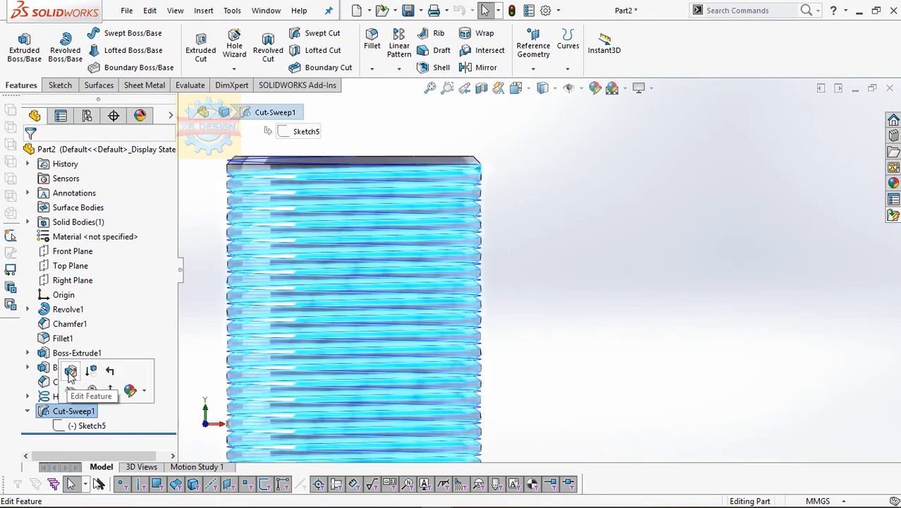
click(72, 391)
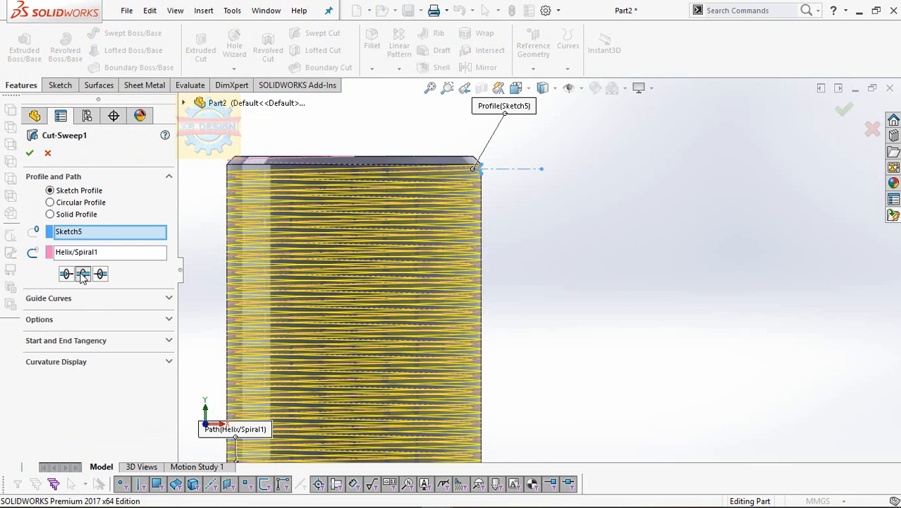
click(83, 275)
click(29, 153)
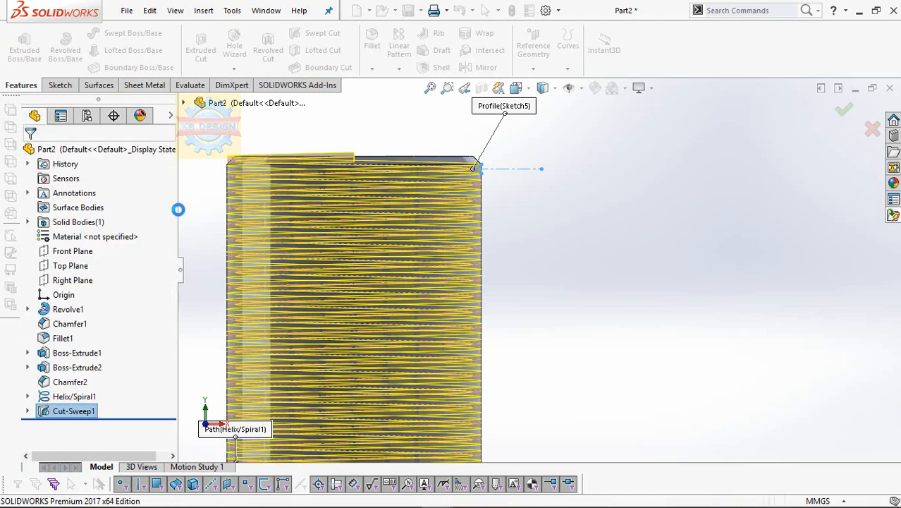
scroll(513, 210, up, 10)
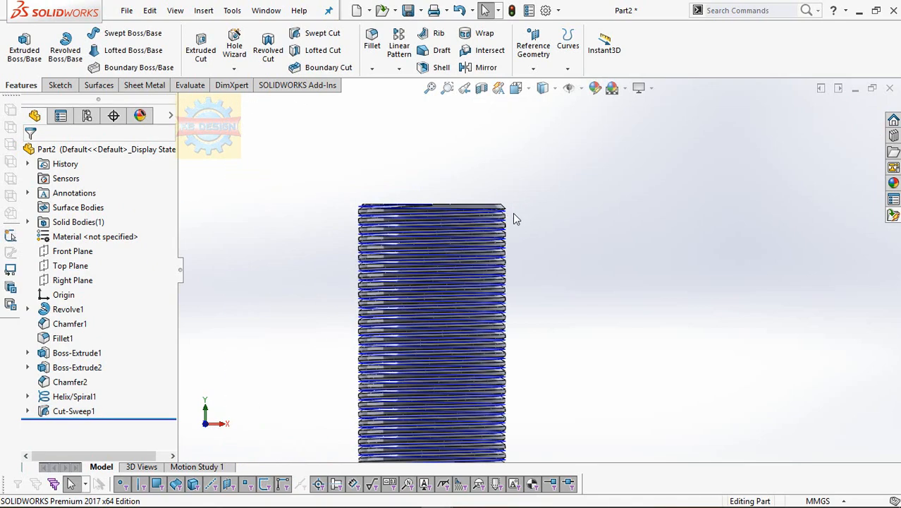
click(92, 396)
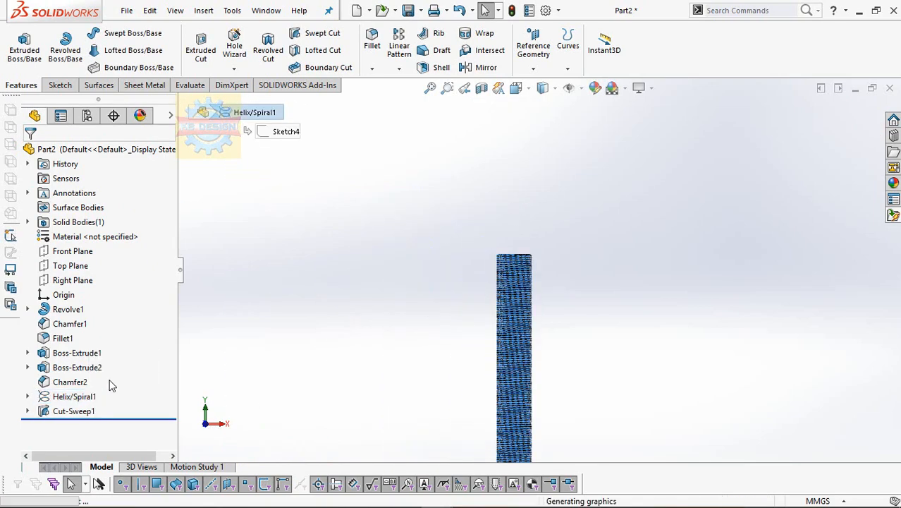
- Create a reference plane offset 50 mm from the rod's free end face, flipped toward the foot
click(521, 251)
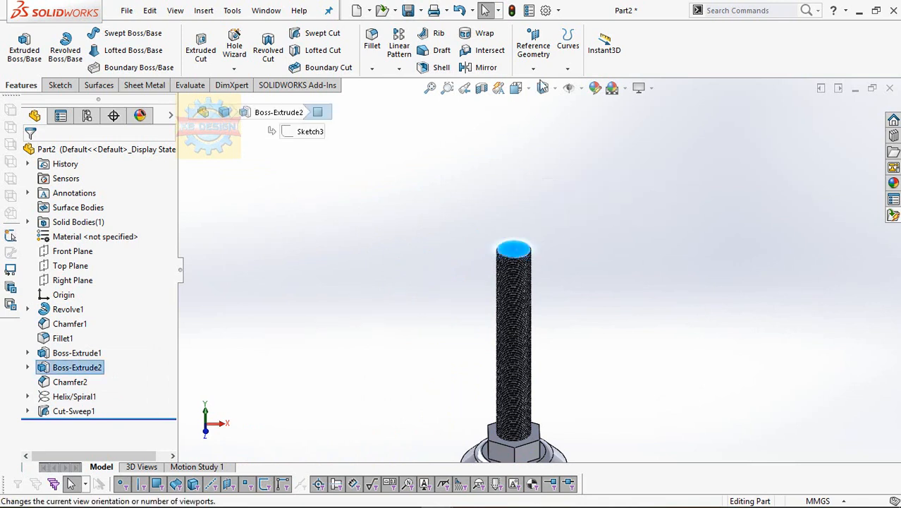
click(533, 42)
click(543, 80)
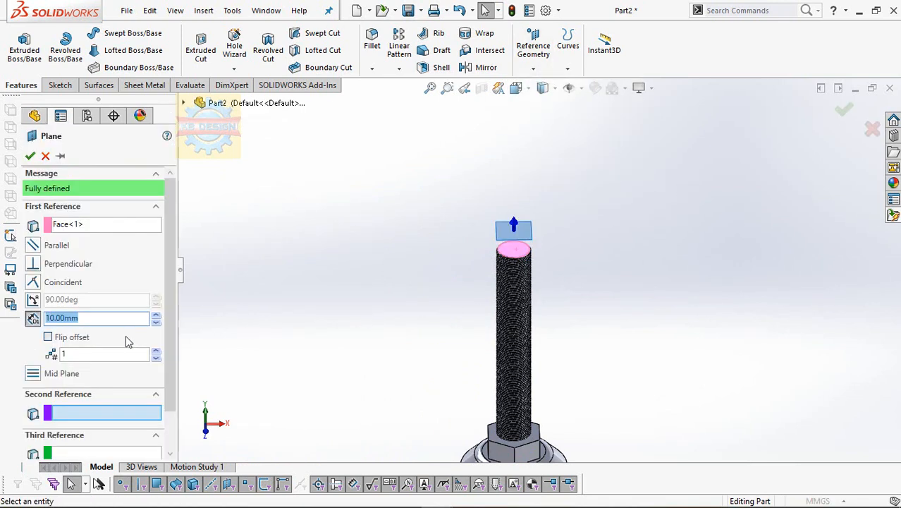
click(54, 337)
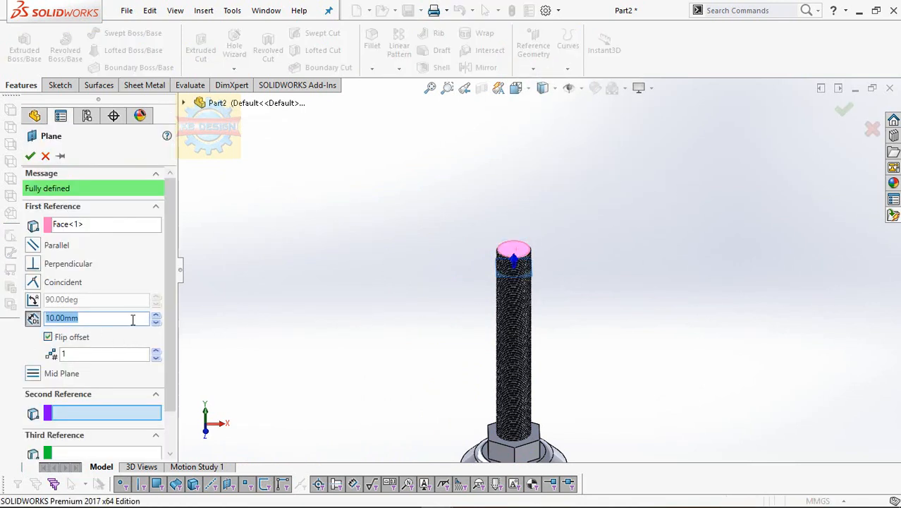
text(50)
key(Return)
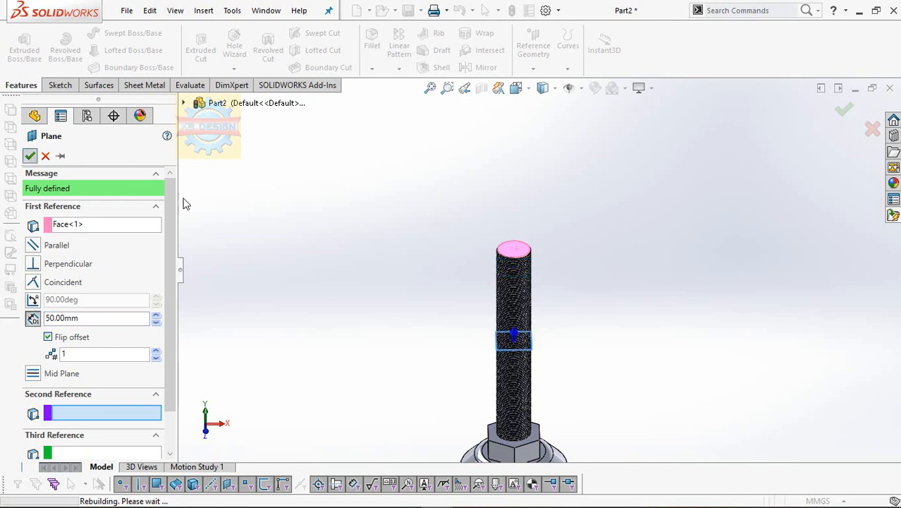
right_click(549, 346)
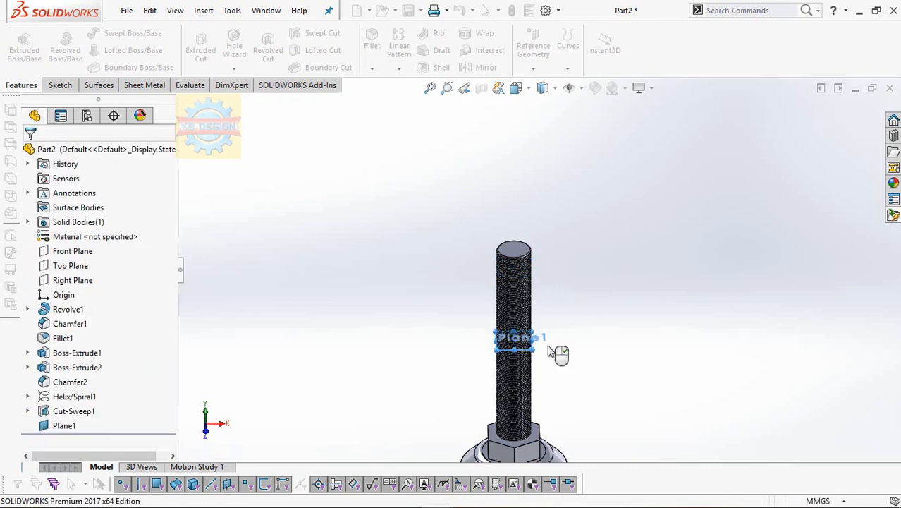
- Sketch on the offset plane partway down the rod and convert the hexagonal boss's upper face outline into sketch entities
click(493, 432)
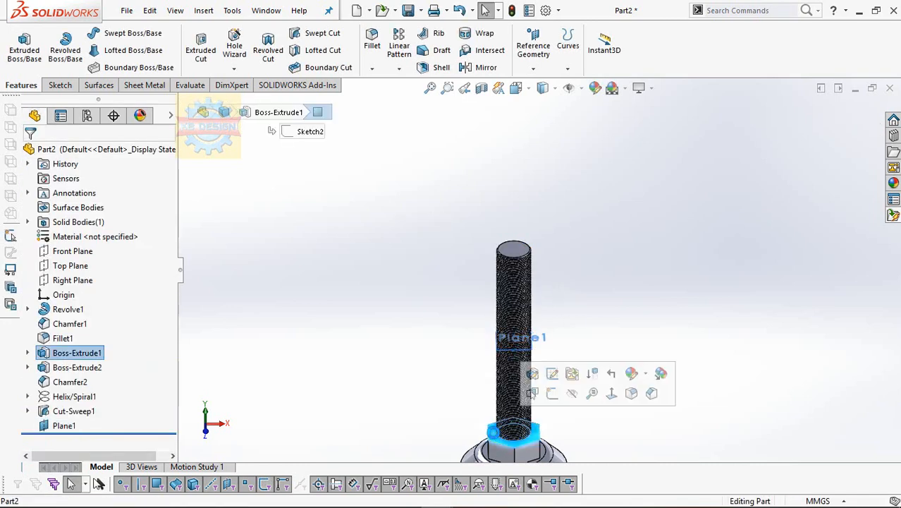
click(64, 425)
click(94, 382)
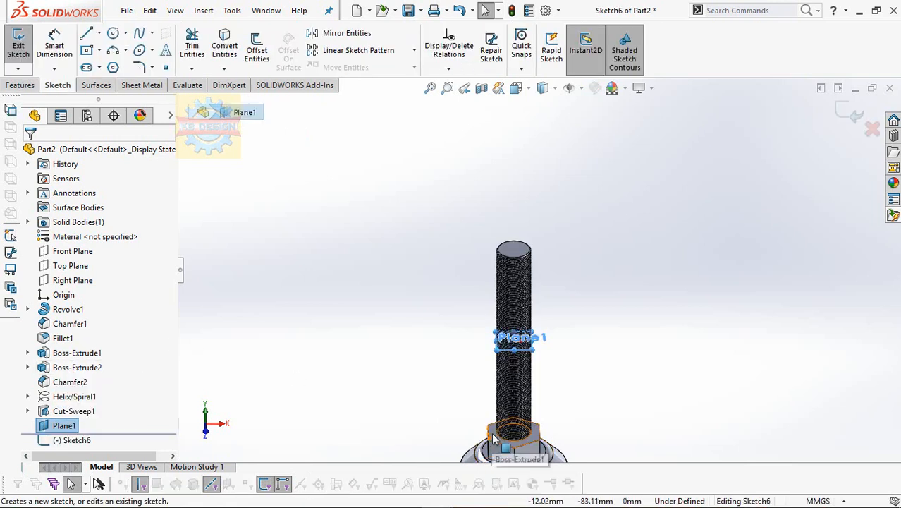
click(513, 432)
click(226, 44)
- Extrude the converted hexagon 10 mm toward the rod's free end as a blind boss merged with the body
click(22, 85)
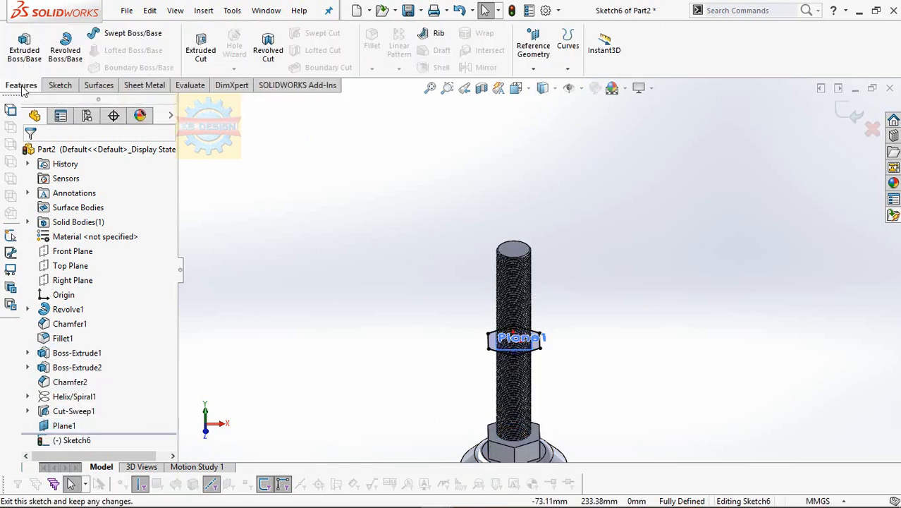
click(26, 55)
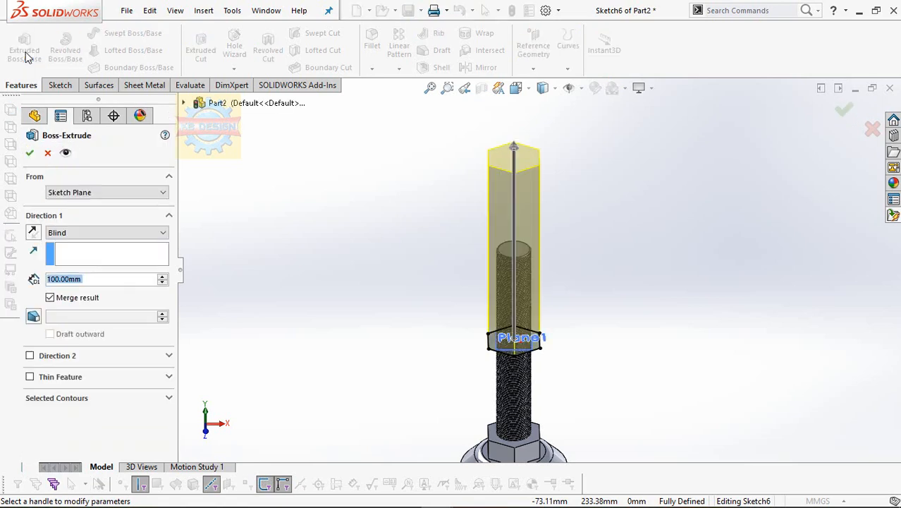
text(10)
key(Return)
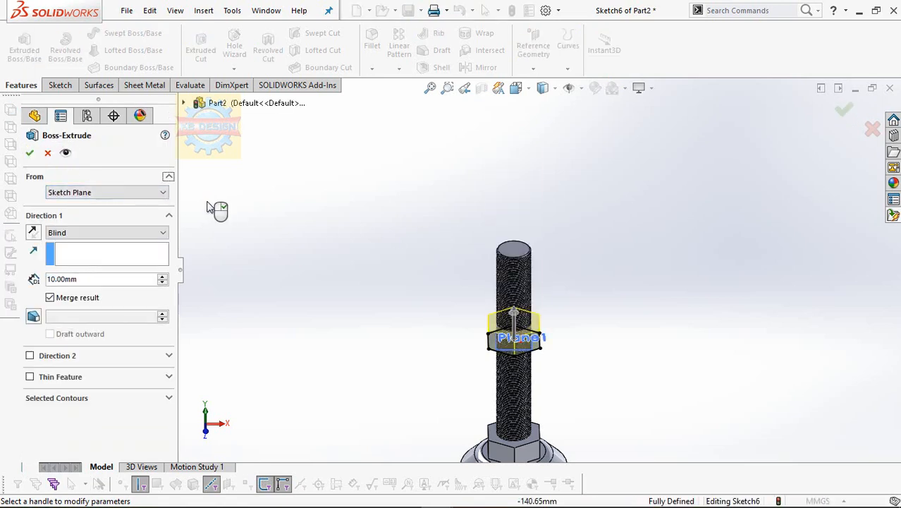
click(29, 153)
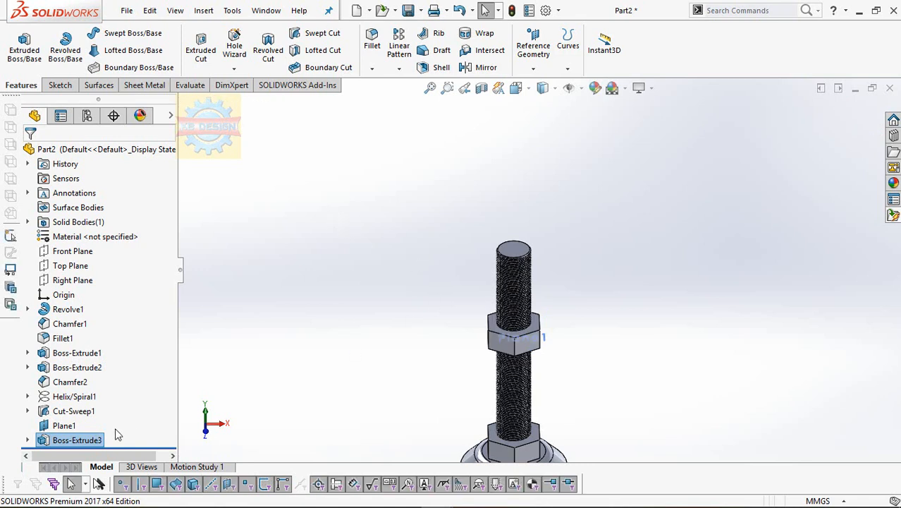
- Hide the offset reference plane at the hexagonal nut on the rod
click(75, 427)
click(106, 404)
scroll(540, 368, up, 3)
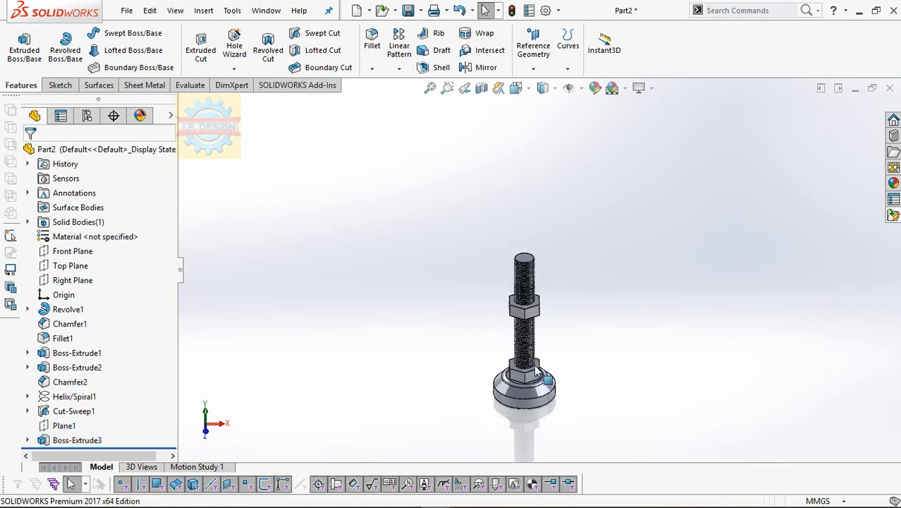